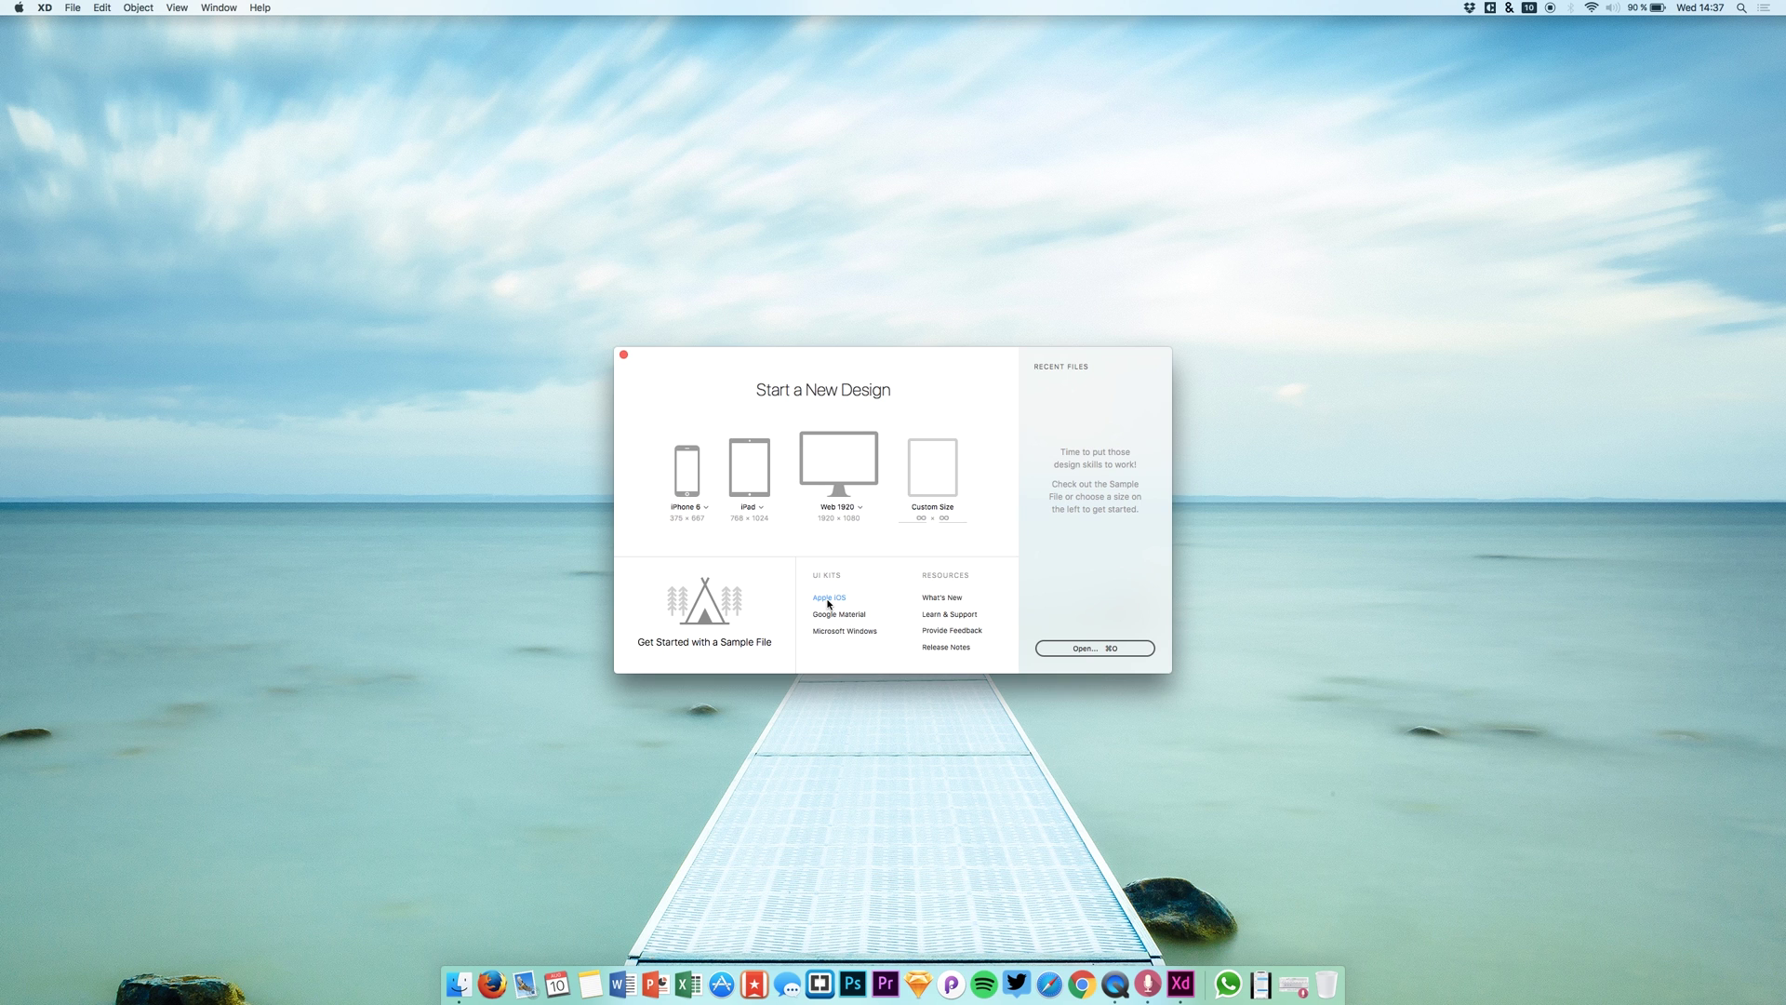
# Step: Open the Apple iOS UI kit from the Start a New Design screen
pyautogui.click(829, 598)
# Step: Move and enlarge the document window, then bring the Mail and Messages artboards into view
pyautogui.moveTo(702, 38); pyautogui.dragTo(456, 83)
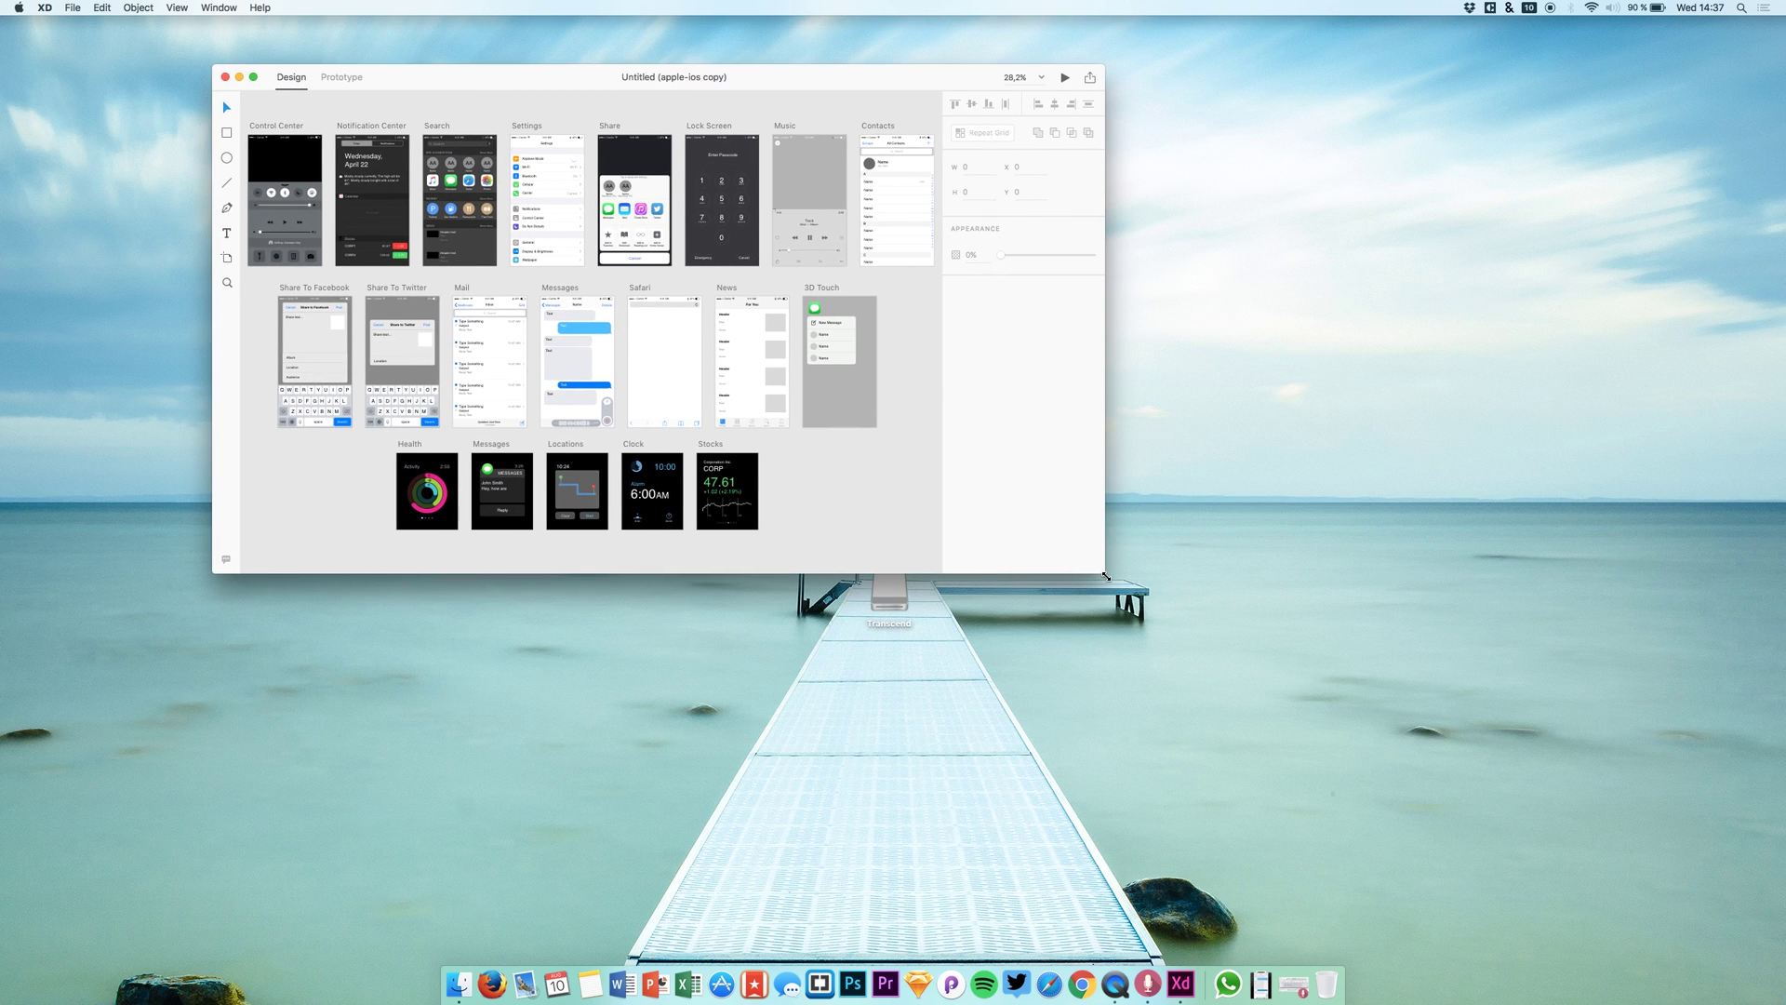
pyautogui.moveTo(1105, 576); pyautogui.dragTo(1540, 927)
pyautogui.scroll(3, 617, 284)
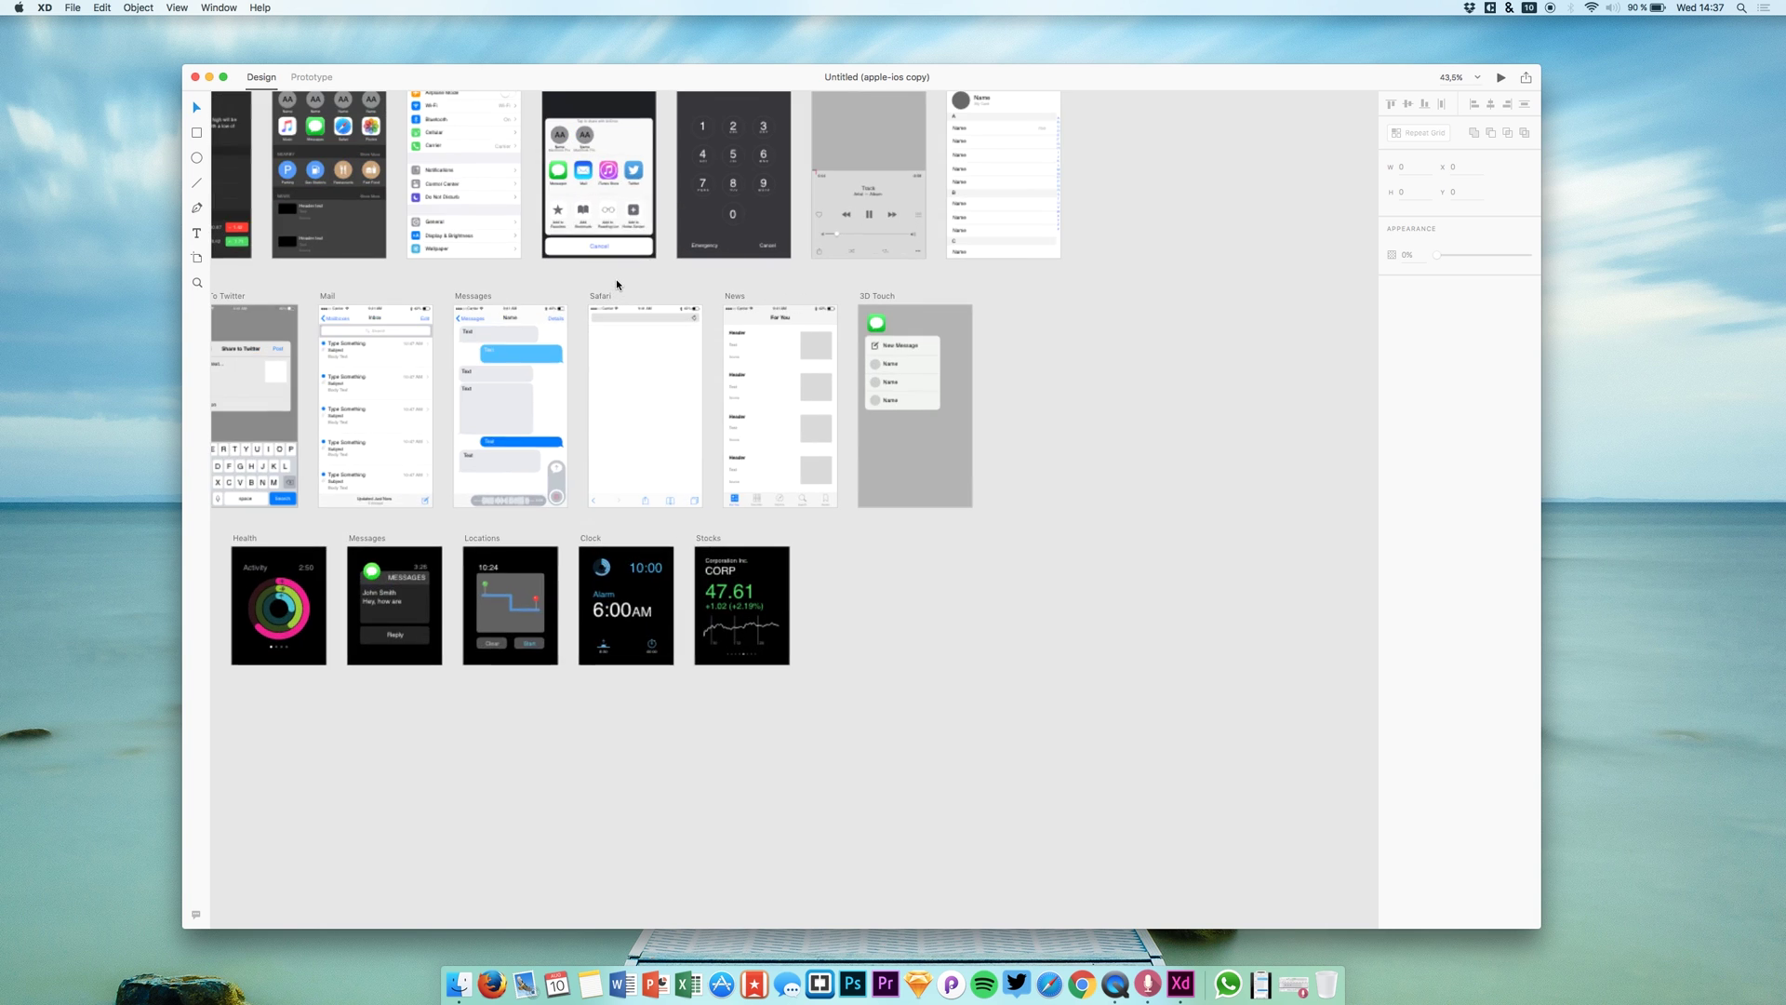
pyautogui.hscroll(-10, 617, 285)
pyautogui.scroll(4, 616, 284)
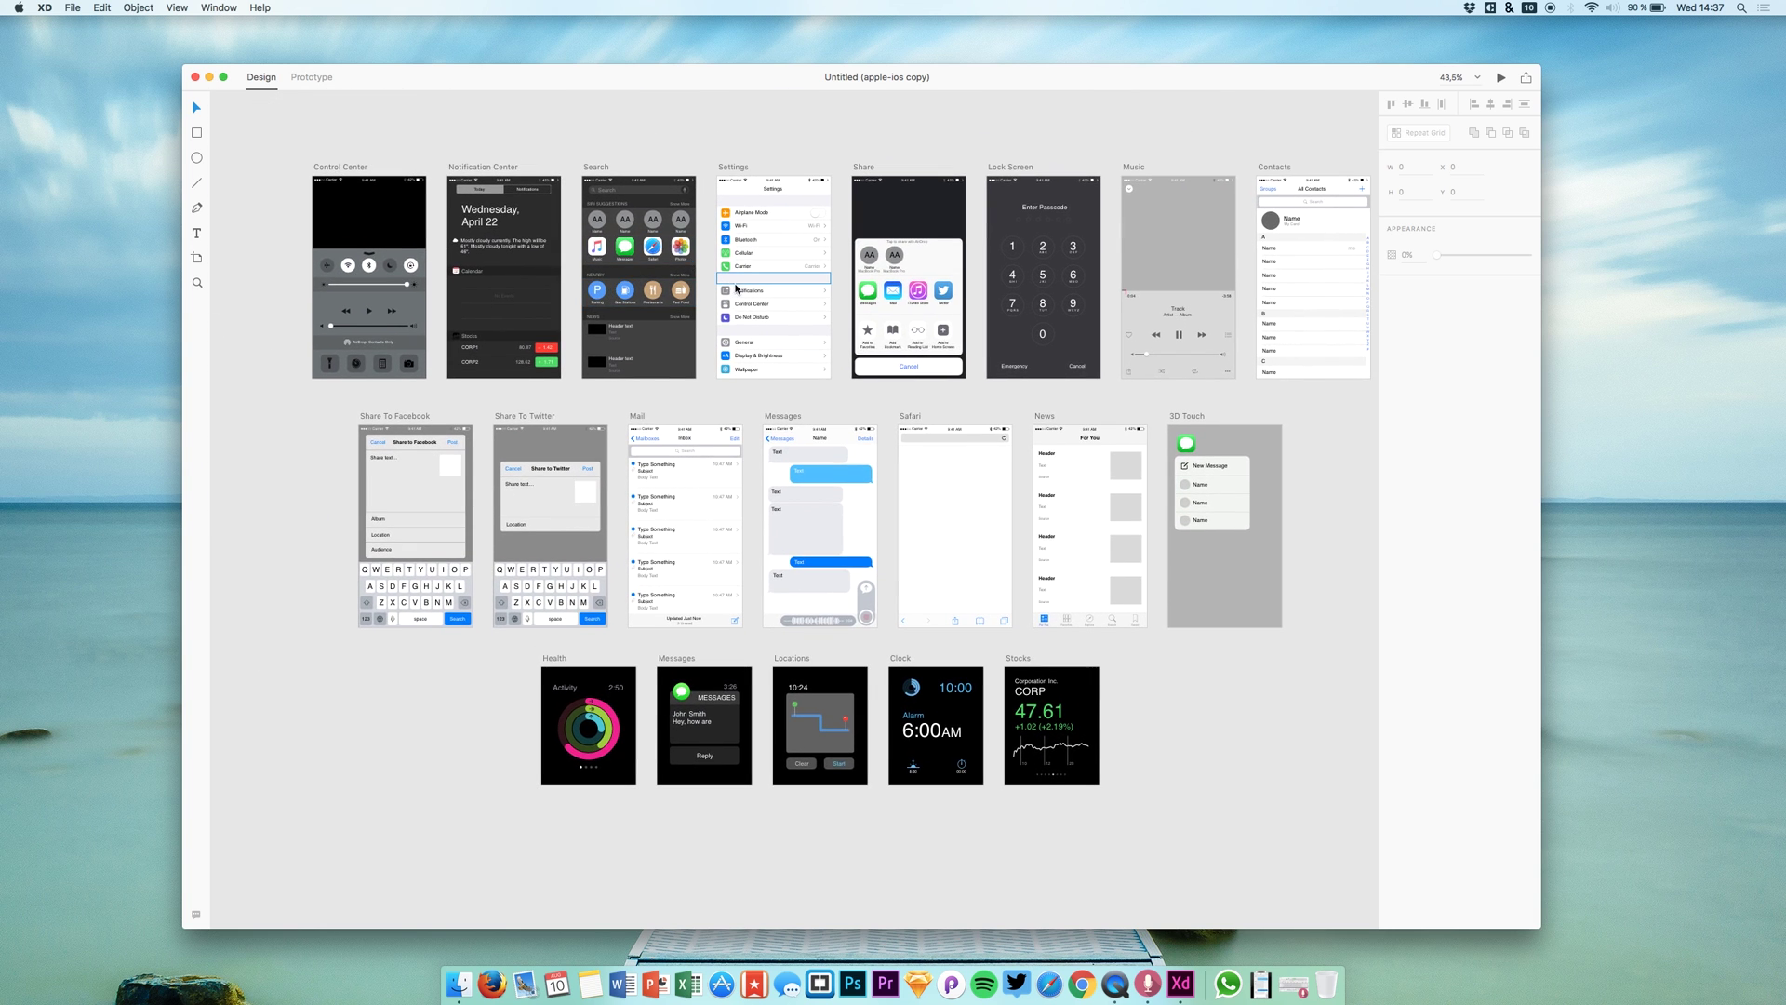
pyautogui.scroll(5, 737, 288)
pyautogui.scroll(2, 887, 321)
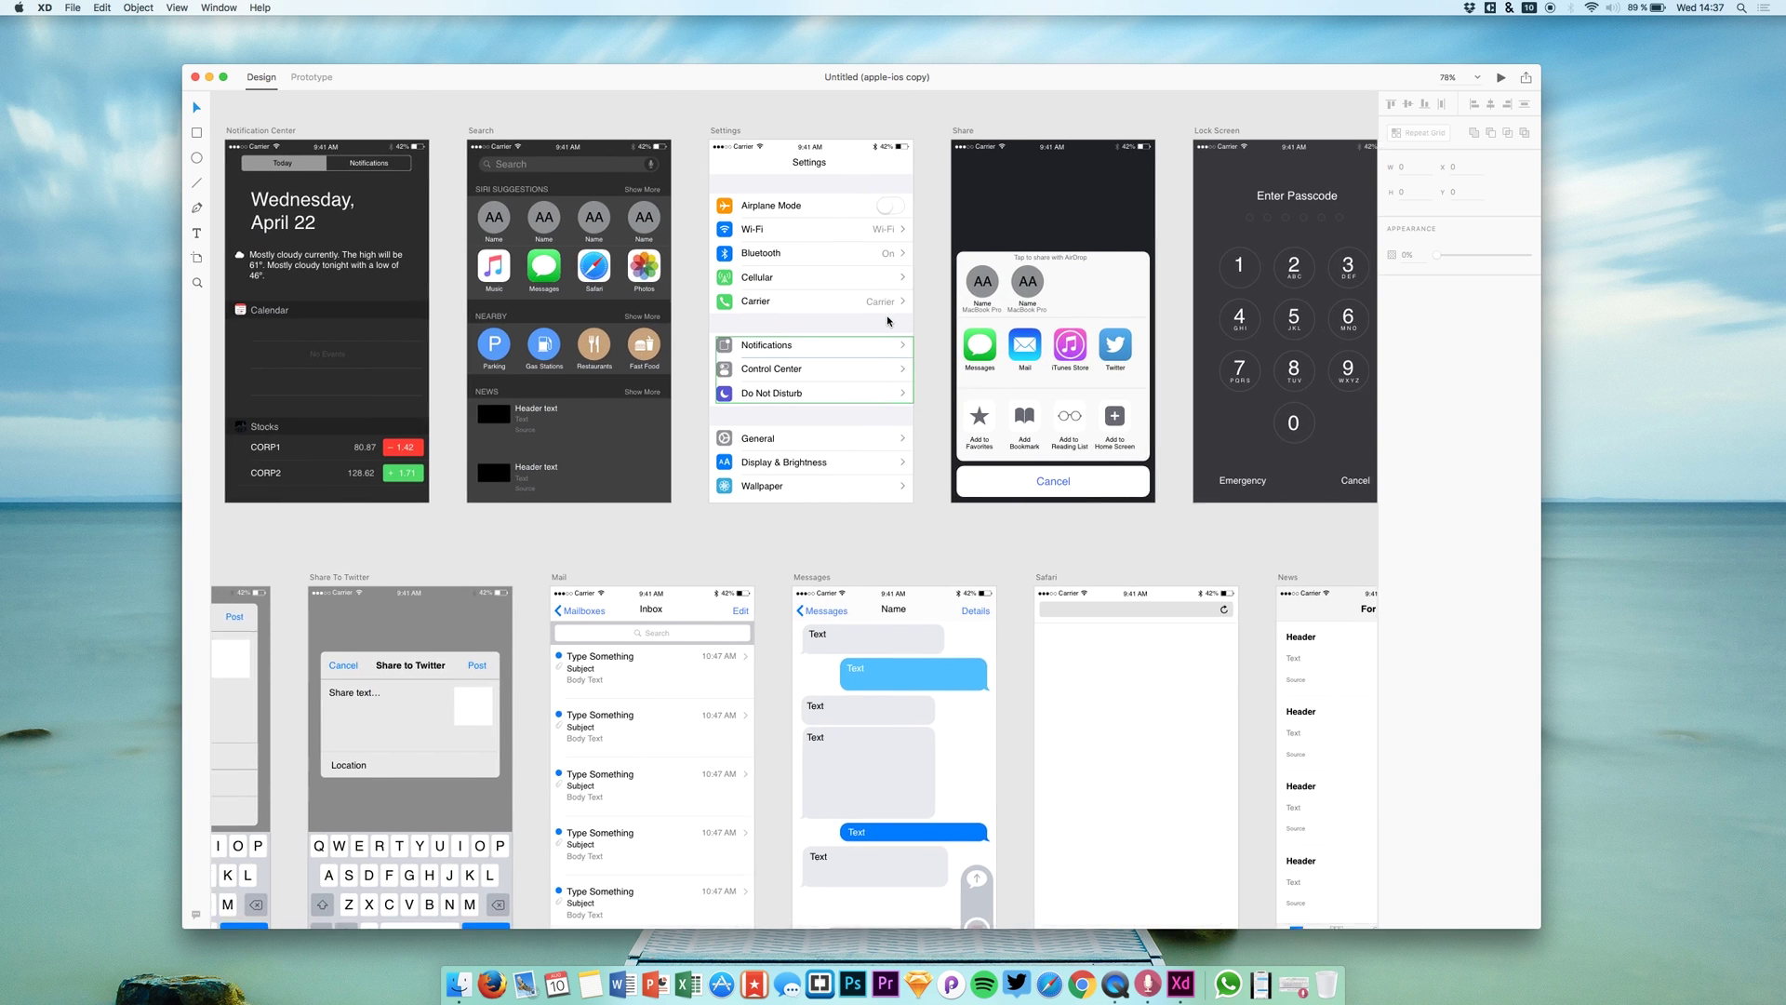
pyautogui.scroll(-7, 887, 321)
pyautogui.hscroll(-3, 888, 321)
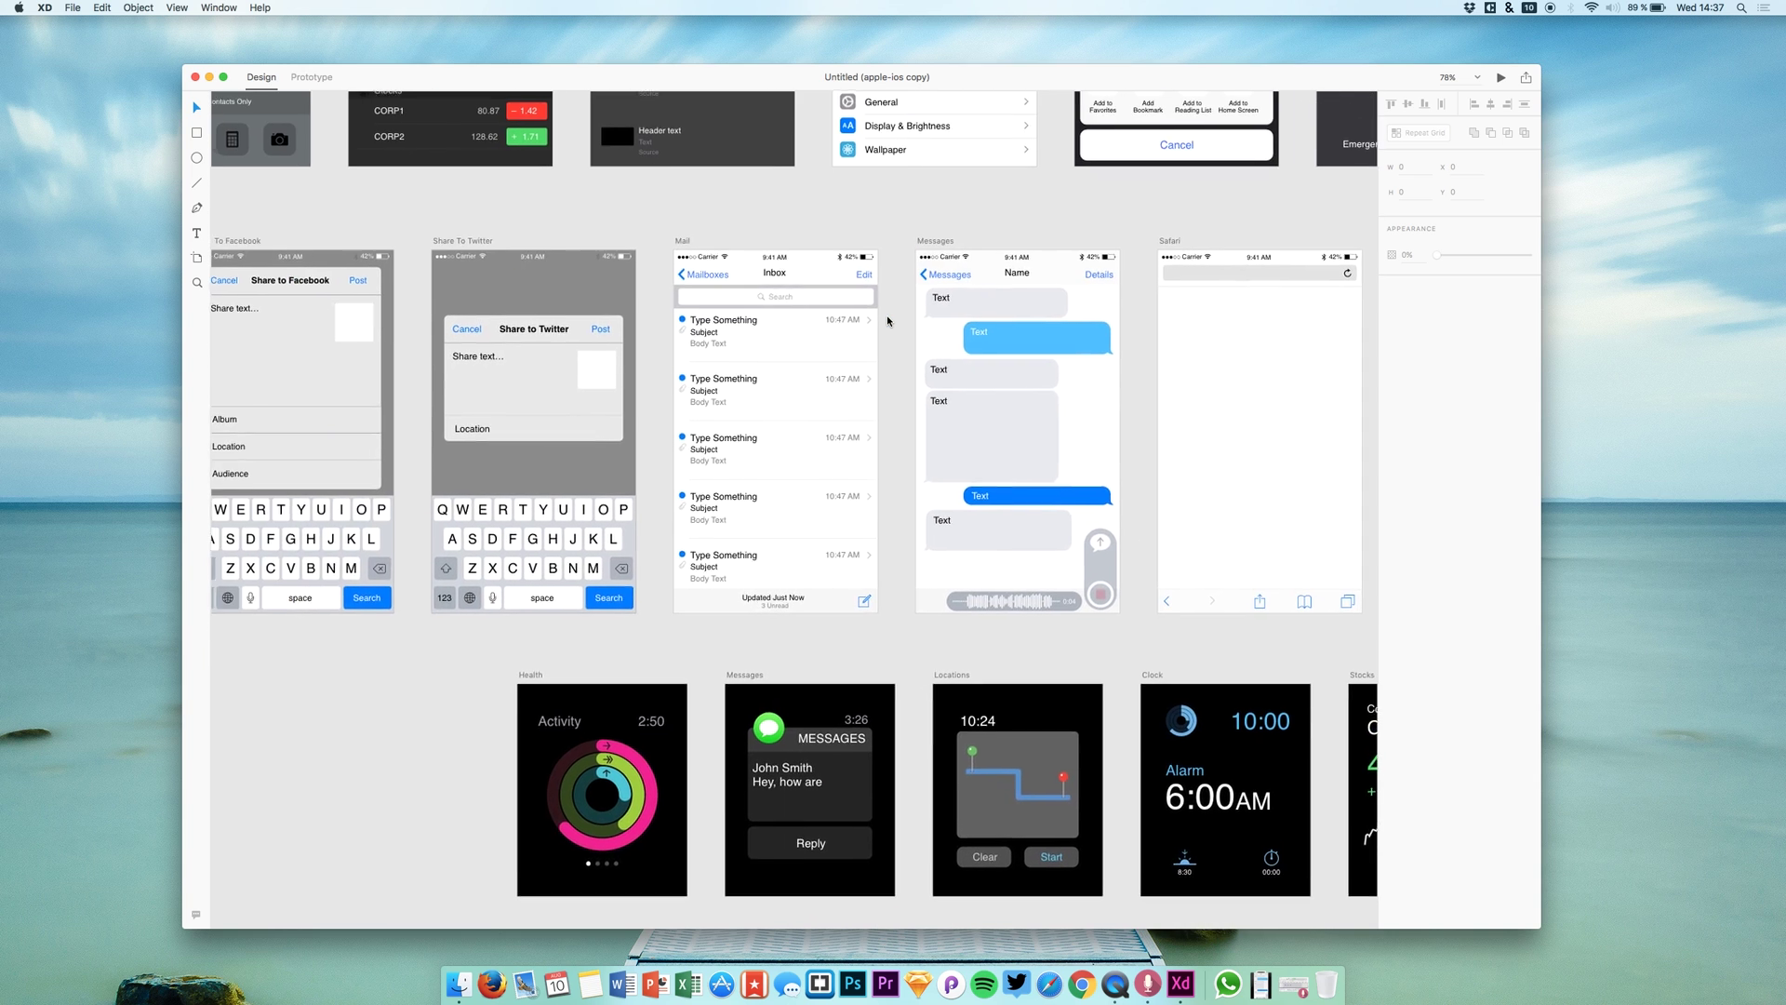
pyautogui.scroll(2, 888, 321)
pyautogui.scroll(5, 809, 438)
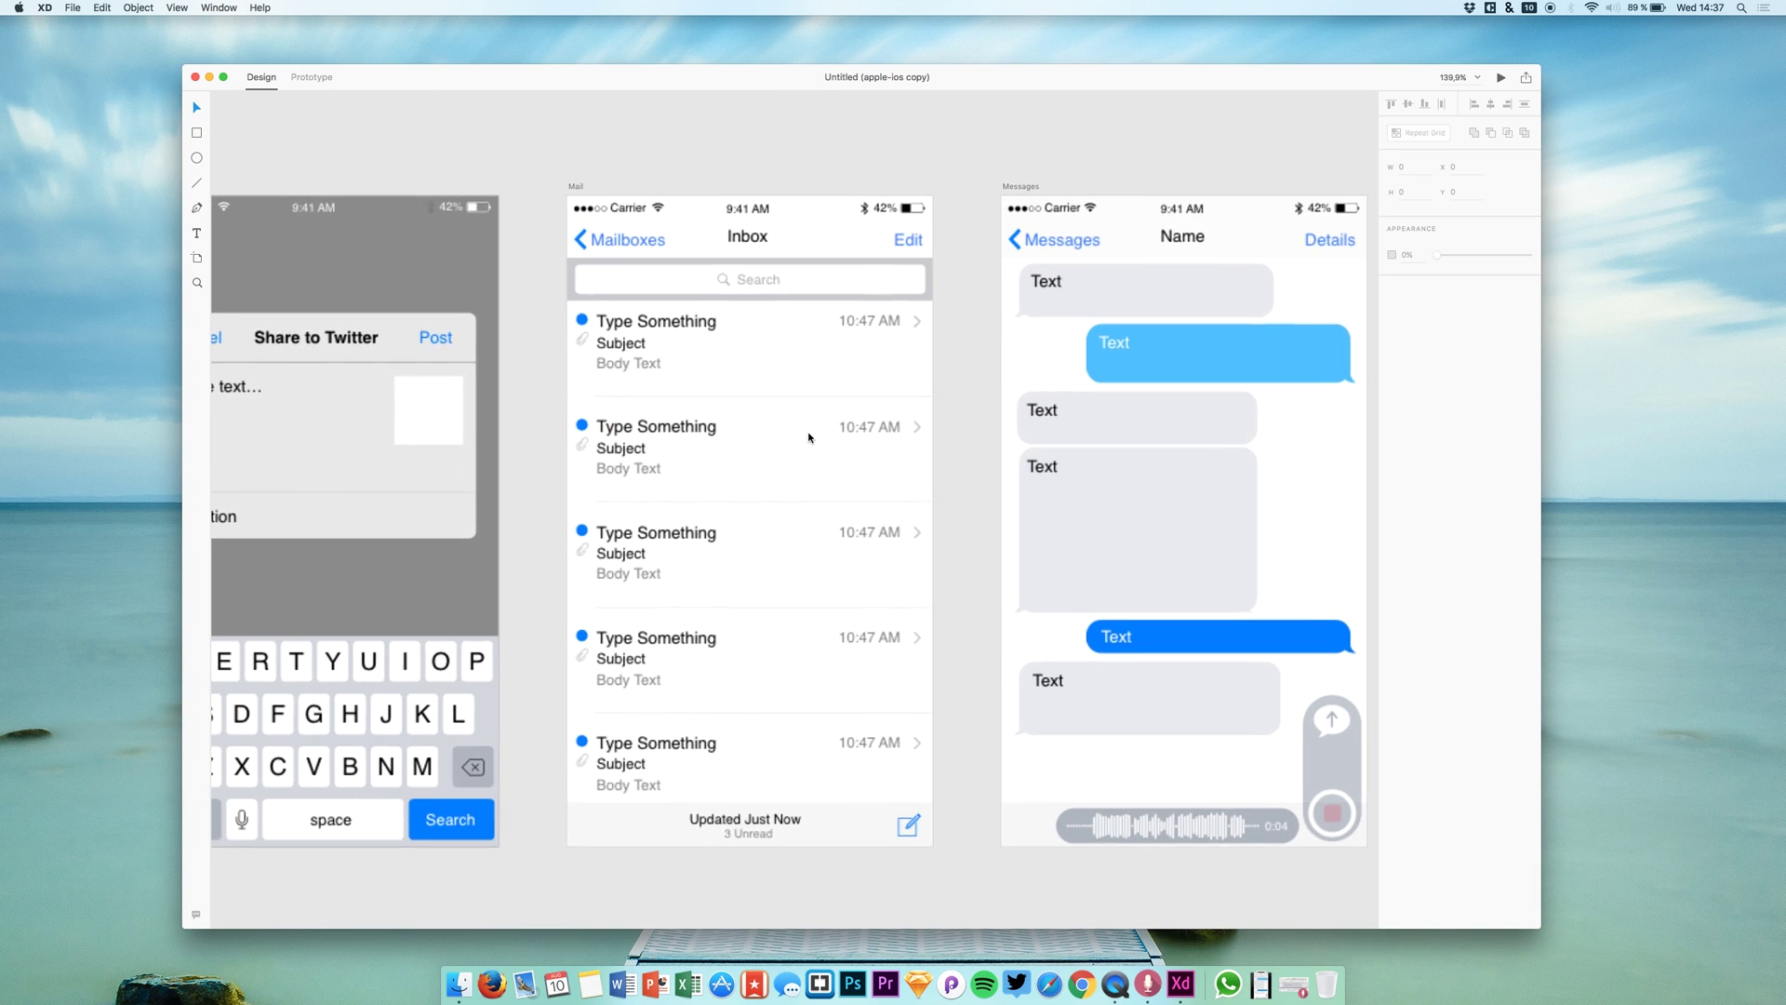
pyautogui.scroll(-1, 809, 437)
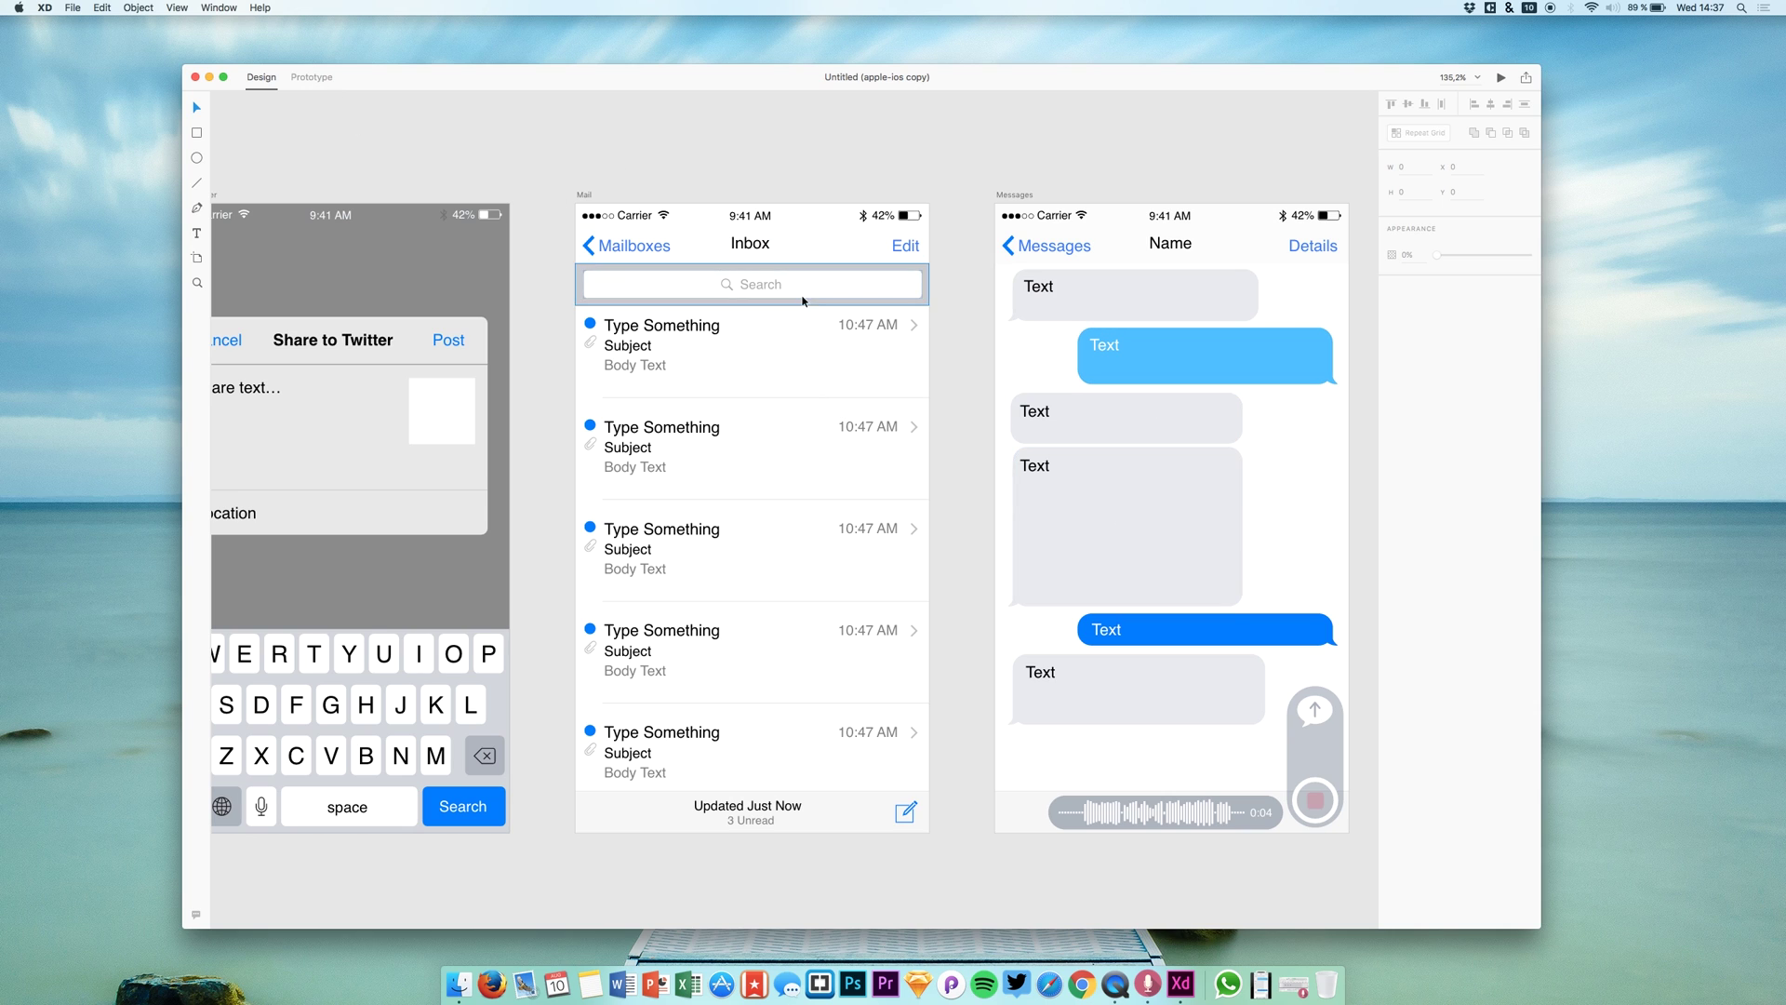
pyautogui.hscroll(7, 599, 269)
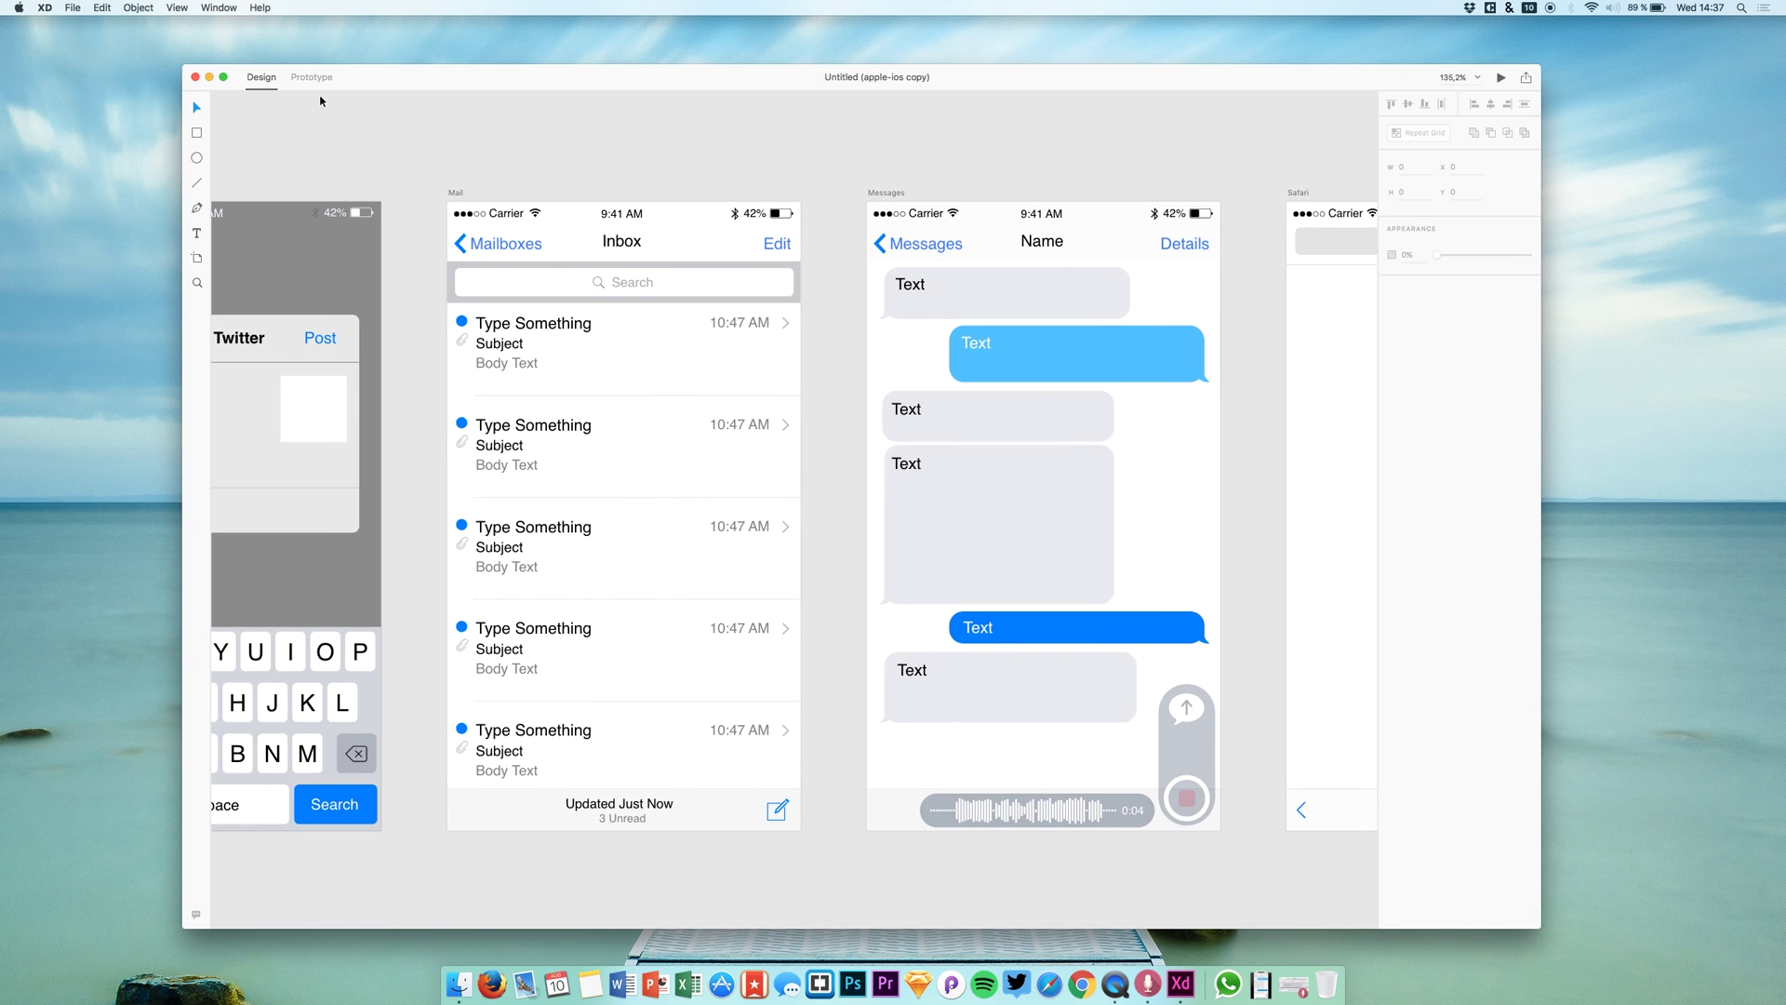
# Step: In Prototype mode, select the Mail message list group and drag out a link from it
pyautogui.click(314, 77)
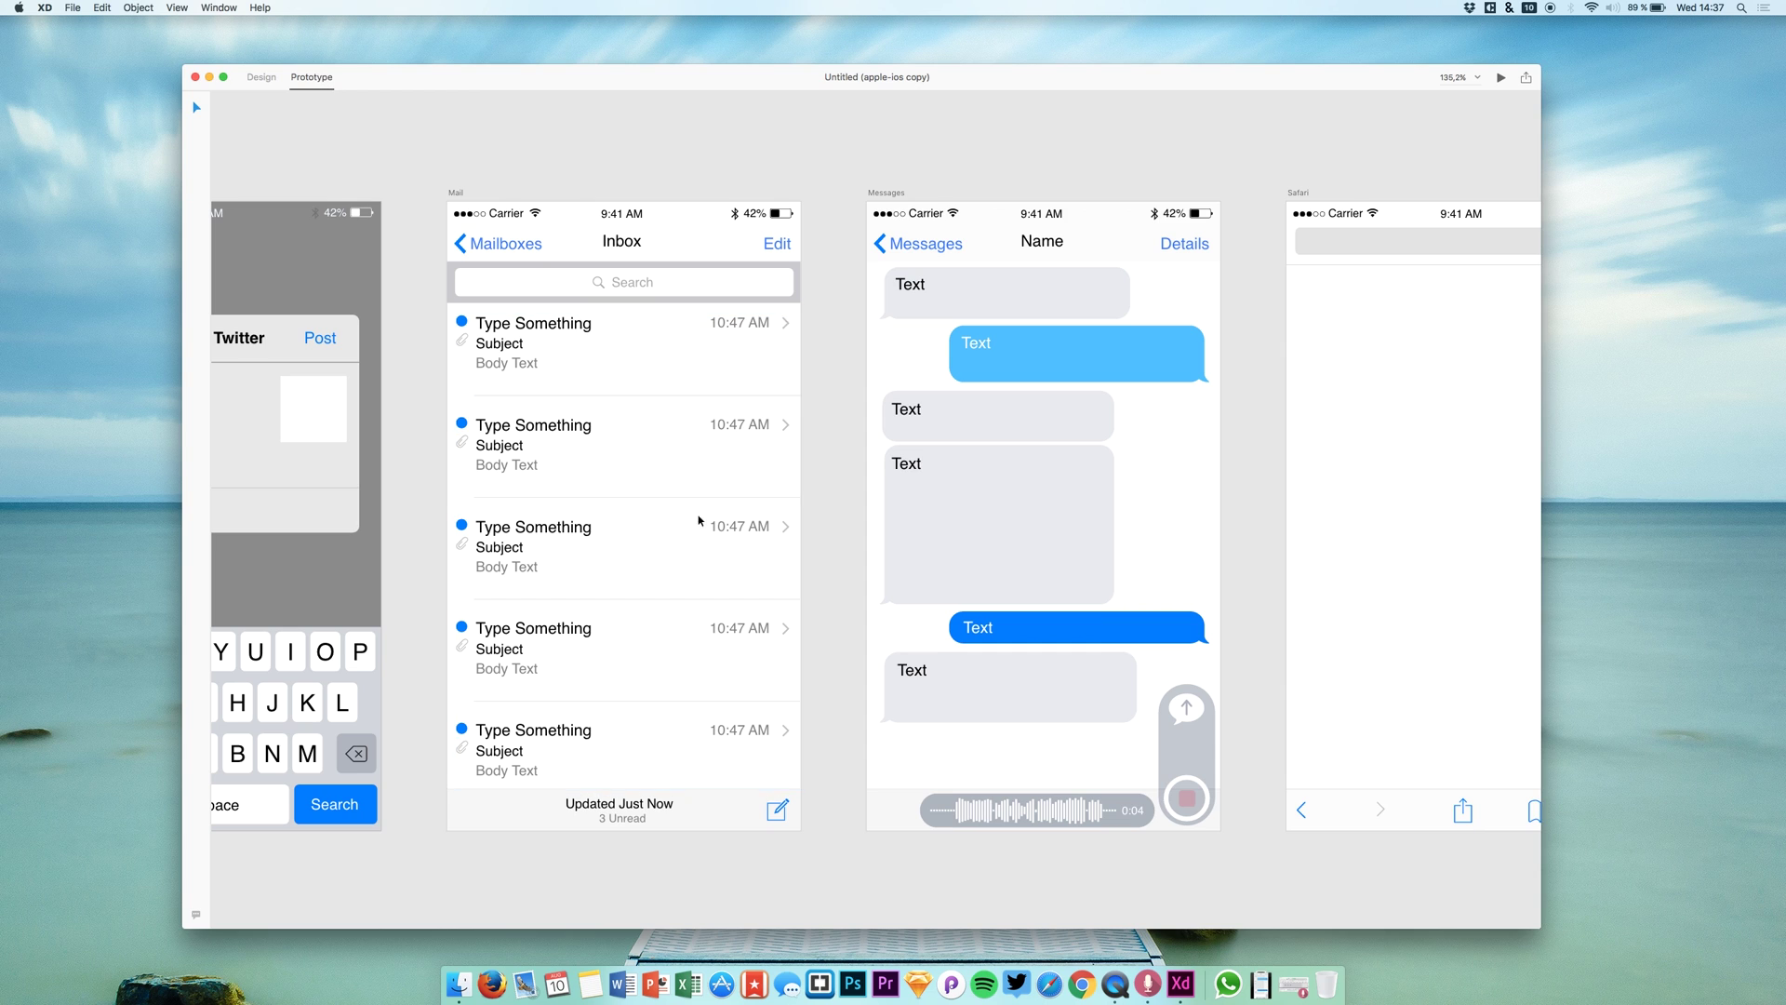
pyautogui.click(538, 326)
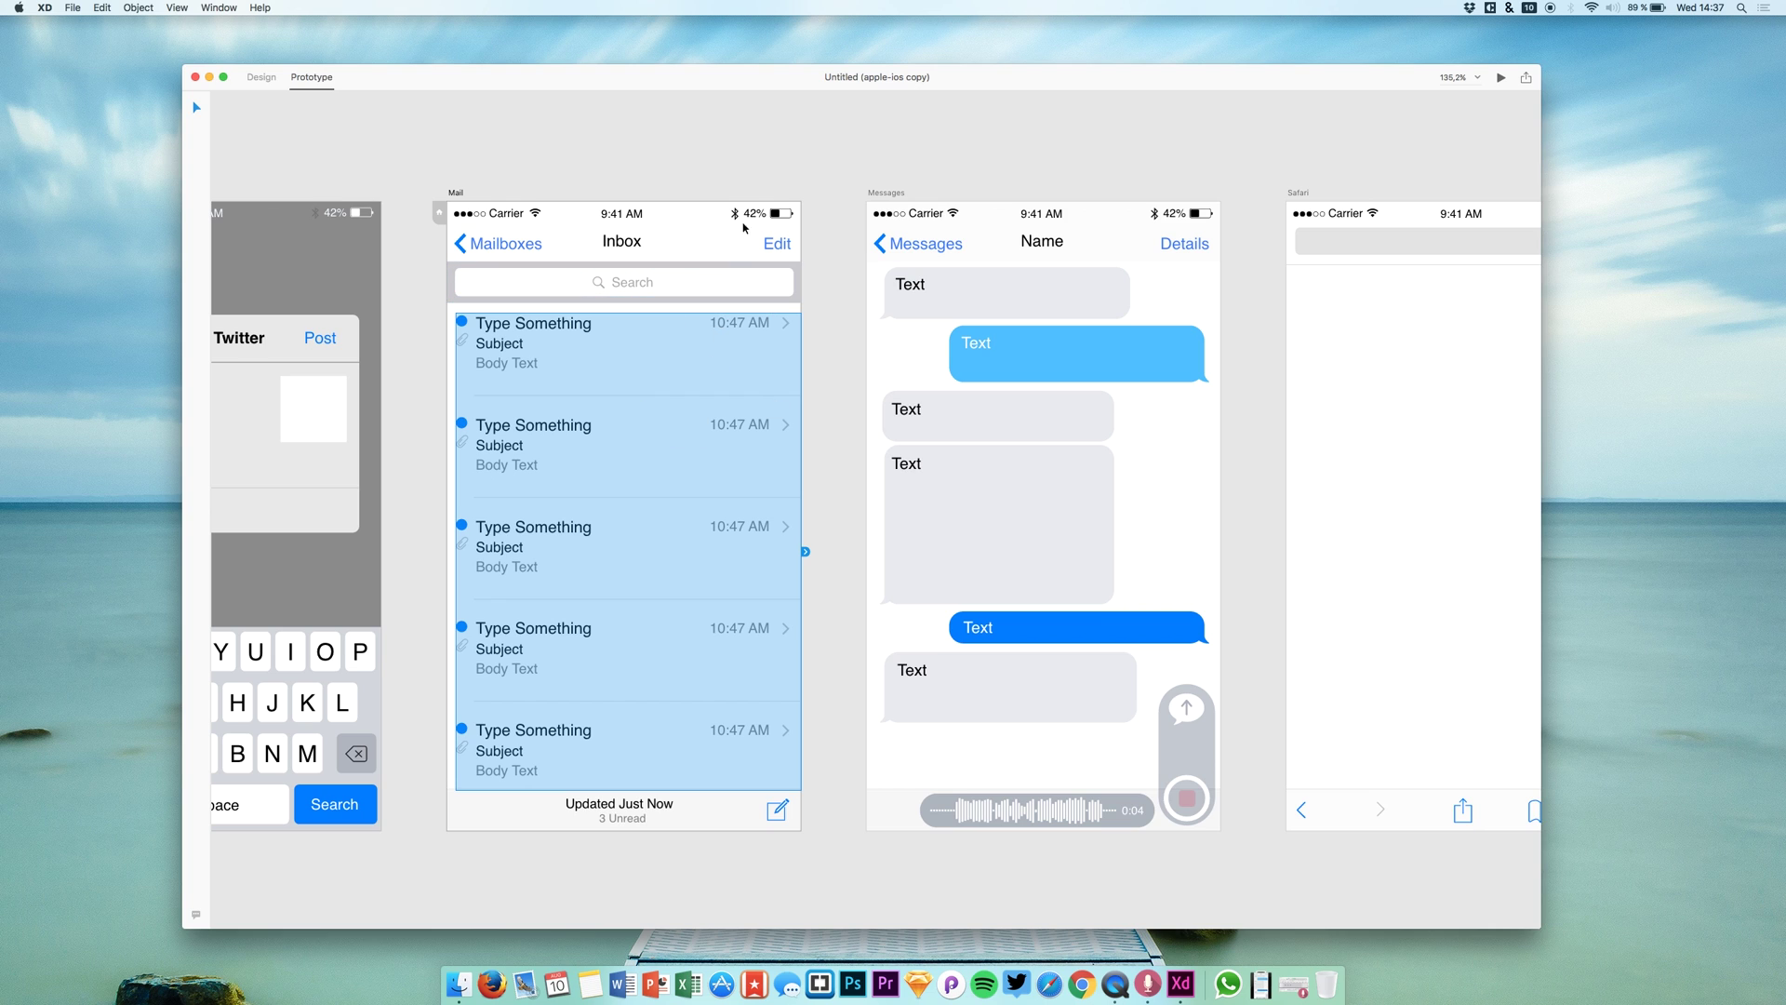
pyautogui.click(459, 195)
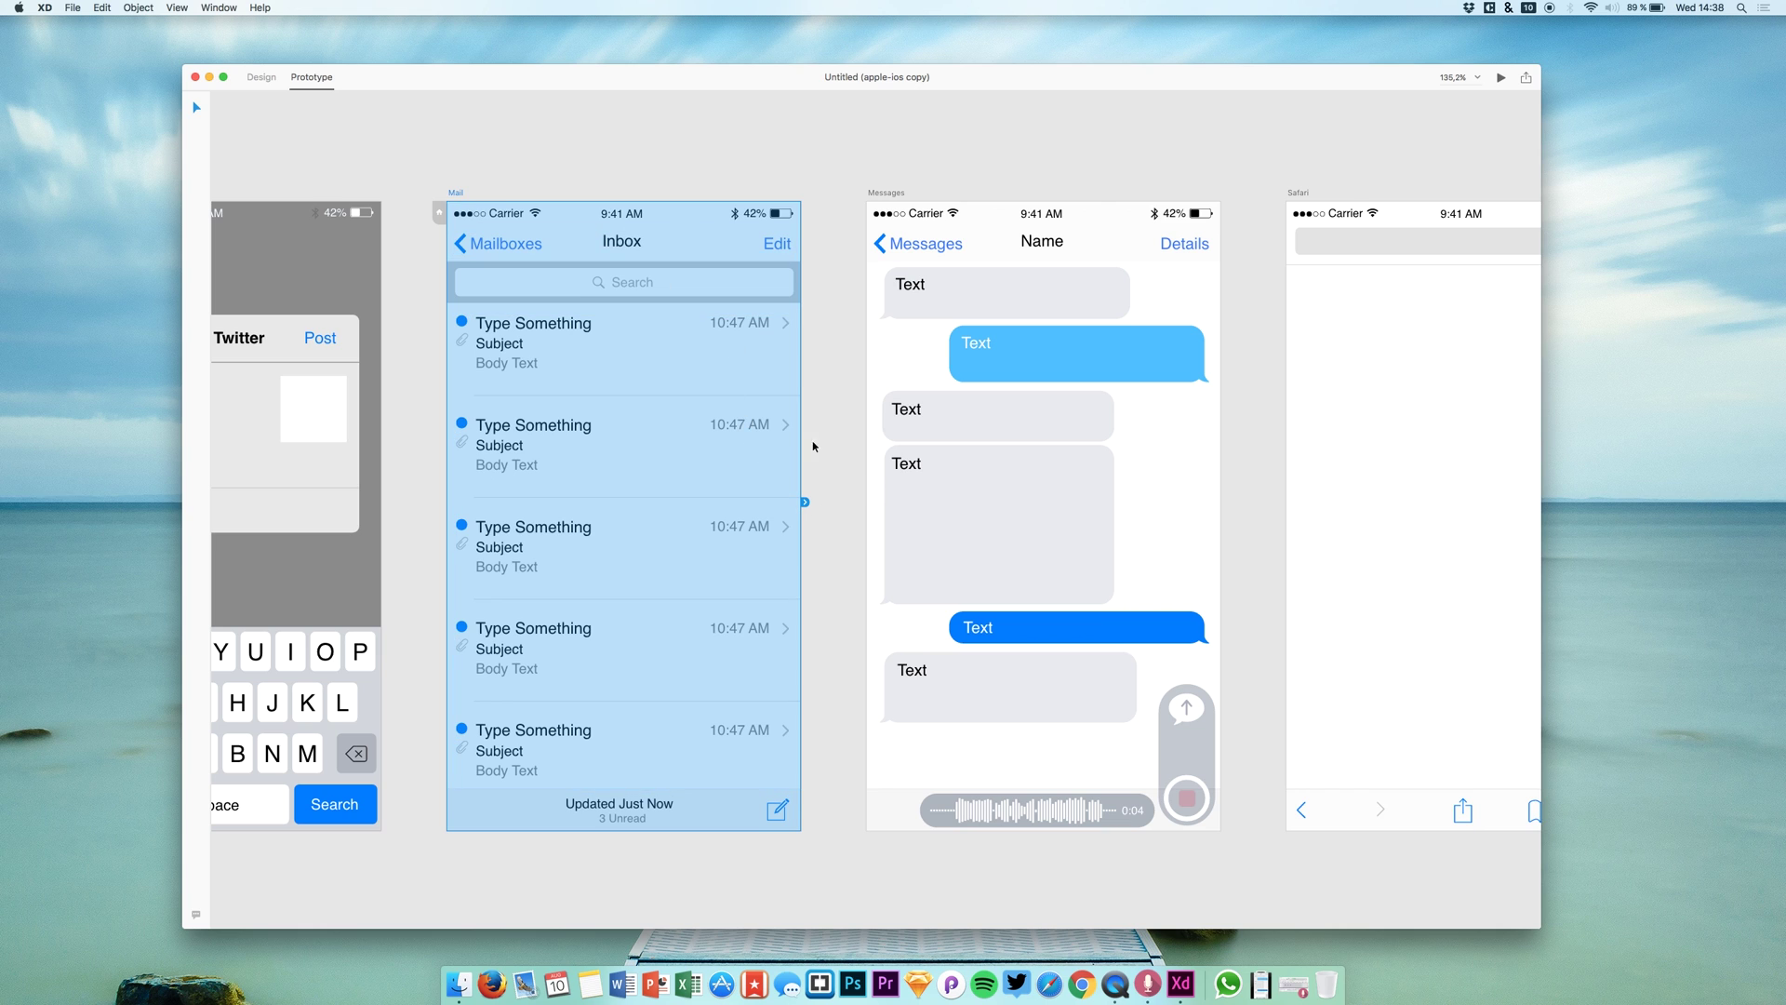
pyautogui.click(809, 498)
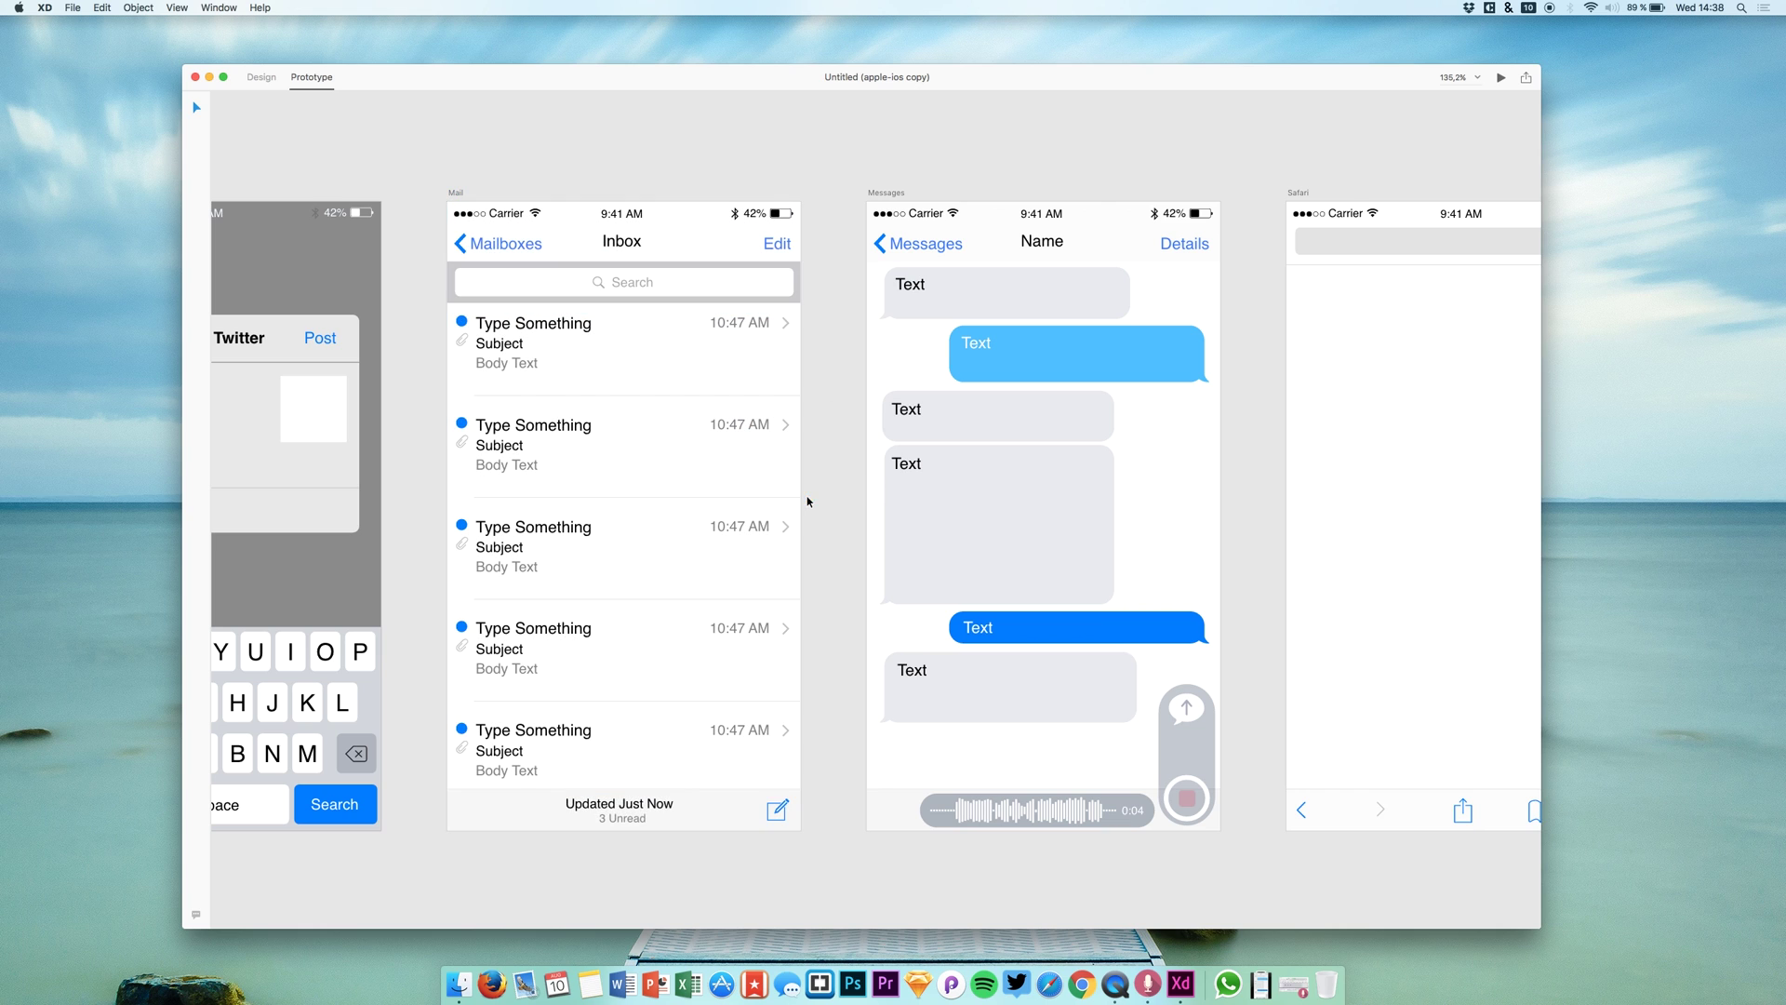
pyautogui.click(760, 477)
pyautogui.click(479, 368)
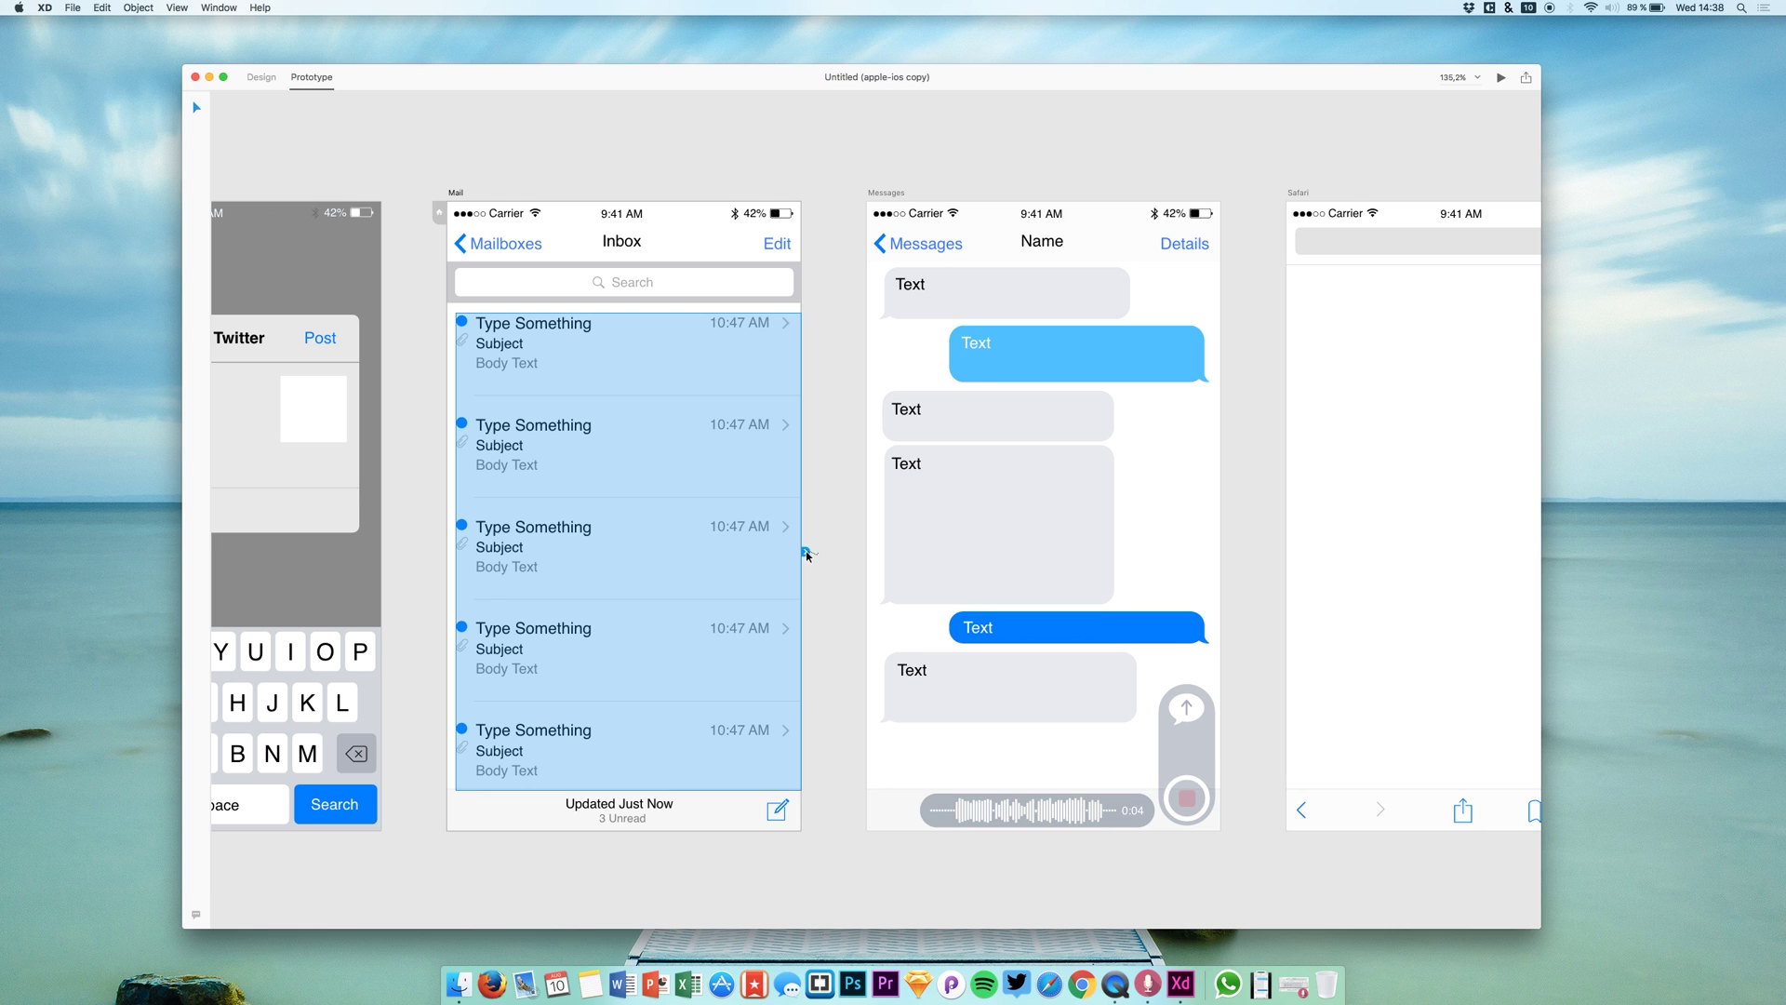
pyautogui.moveTo(808, 554); pyautogui.dragTo(1012, 569)
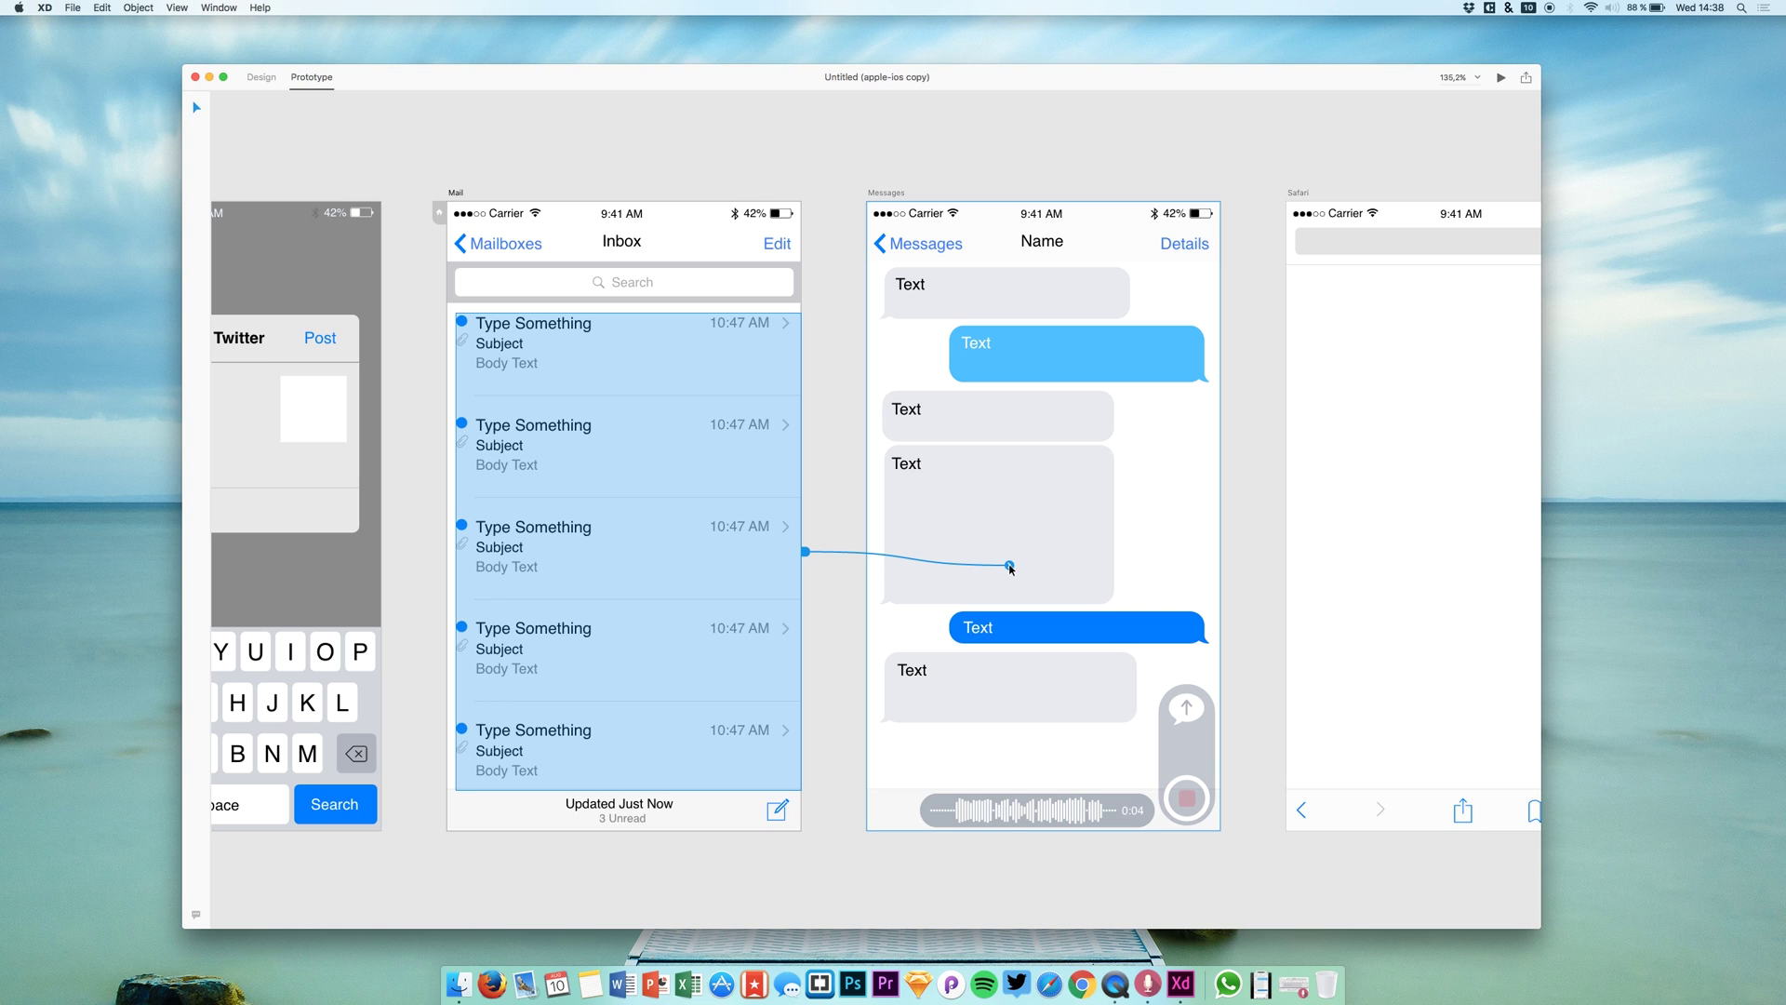
# Step: Link the message list to Messages with Slide Left, Ease Out and 0,2 s duration
pyautogui.moveTo(1011, 569); pyautogui.dragTo(937, 537)
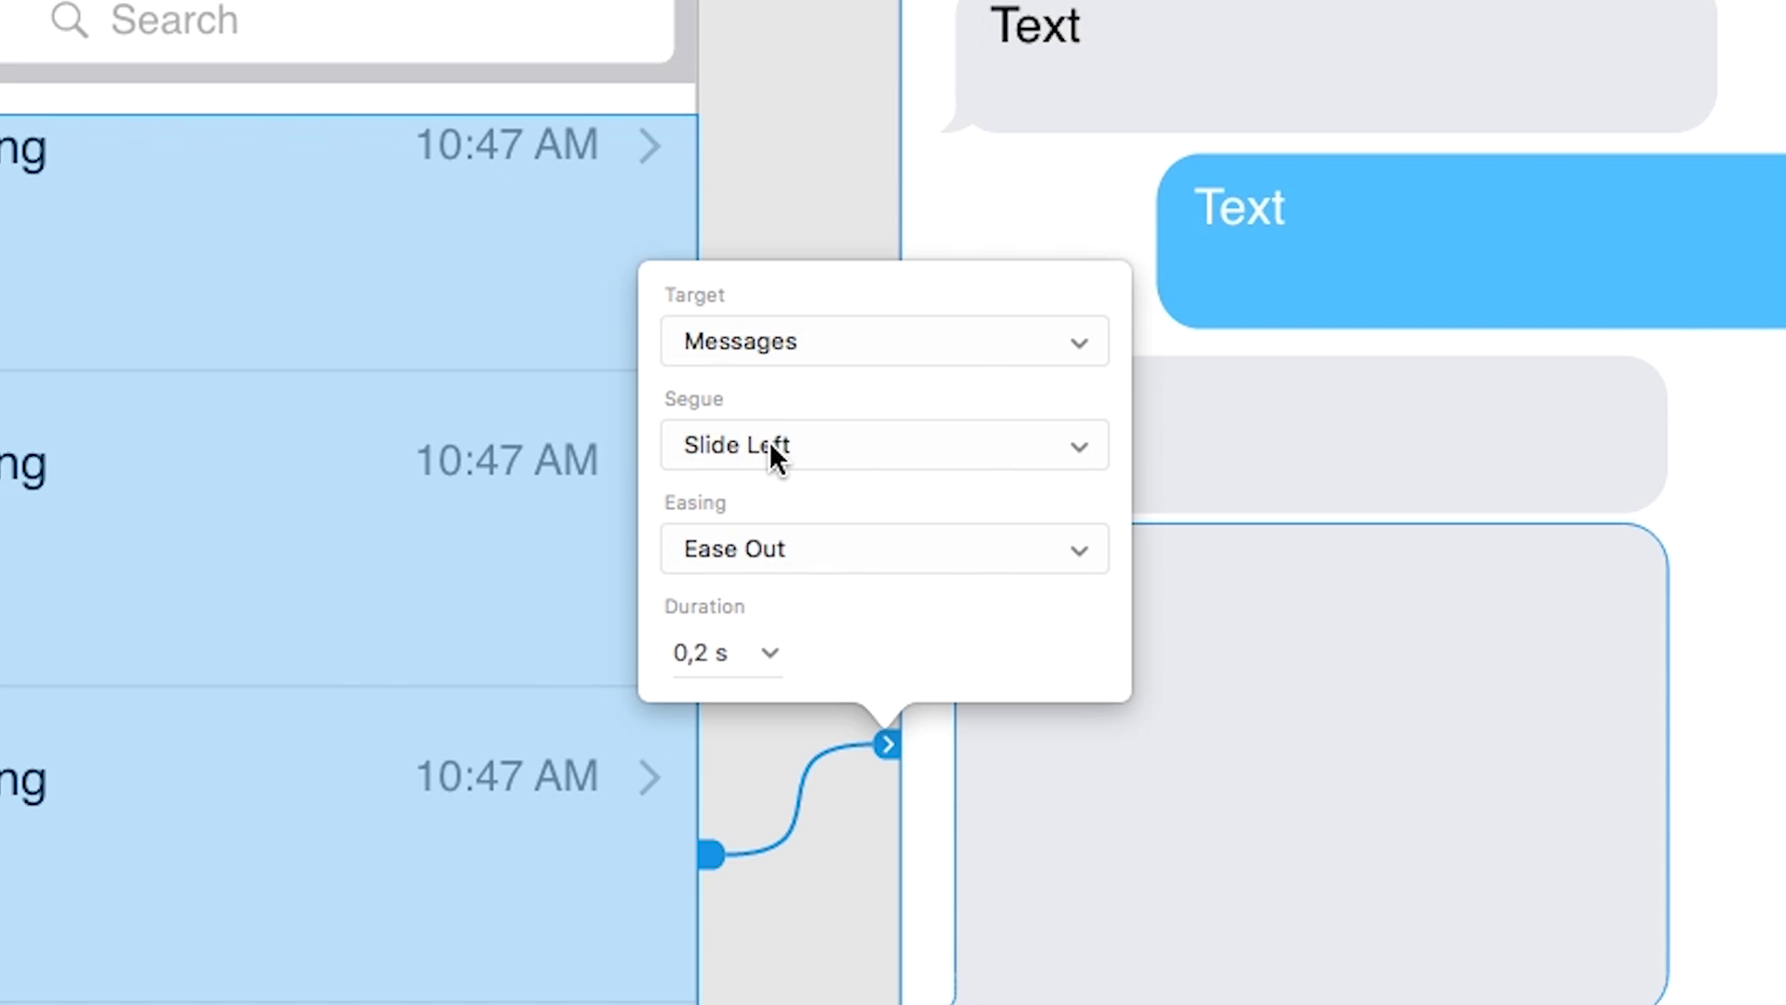
pyautogui.click(768, 445)
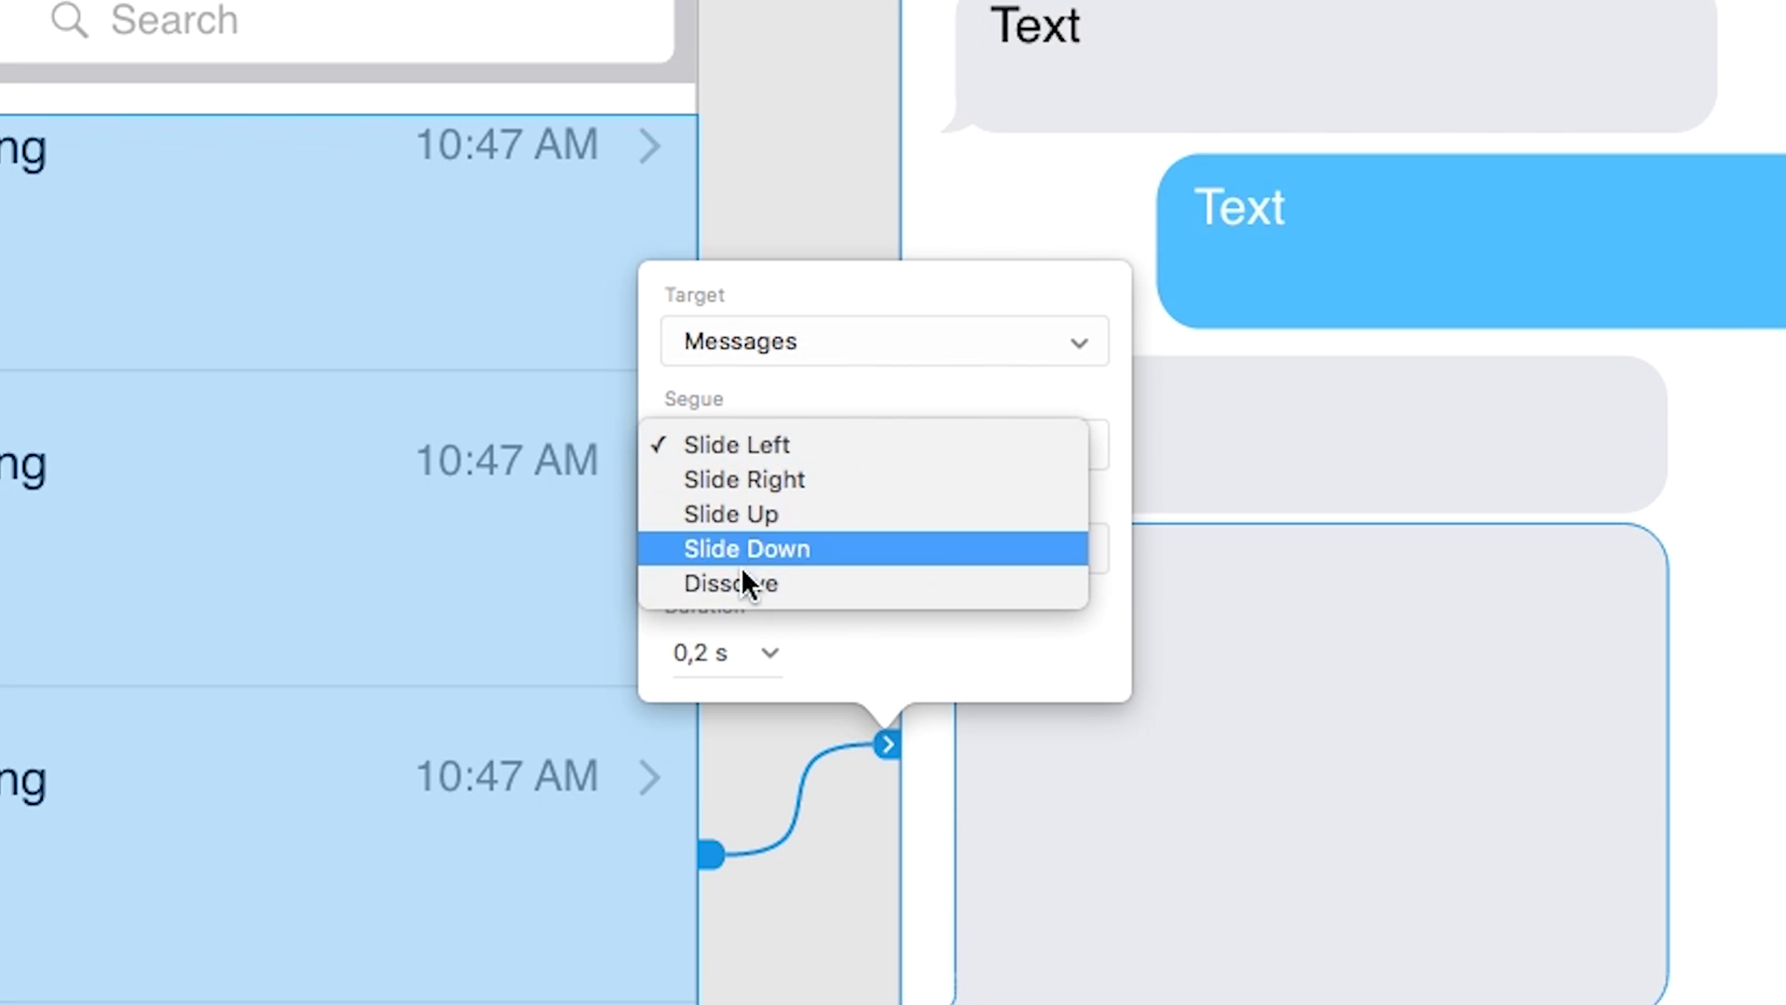
pyautogui.click(750, 400)
pyautogui.click(756, 341)
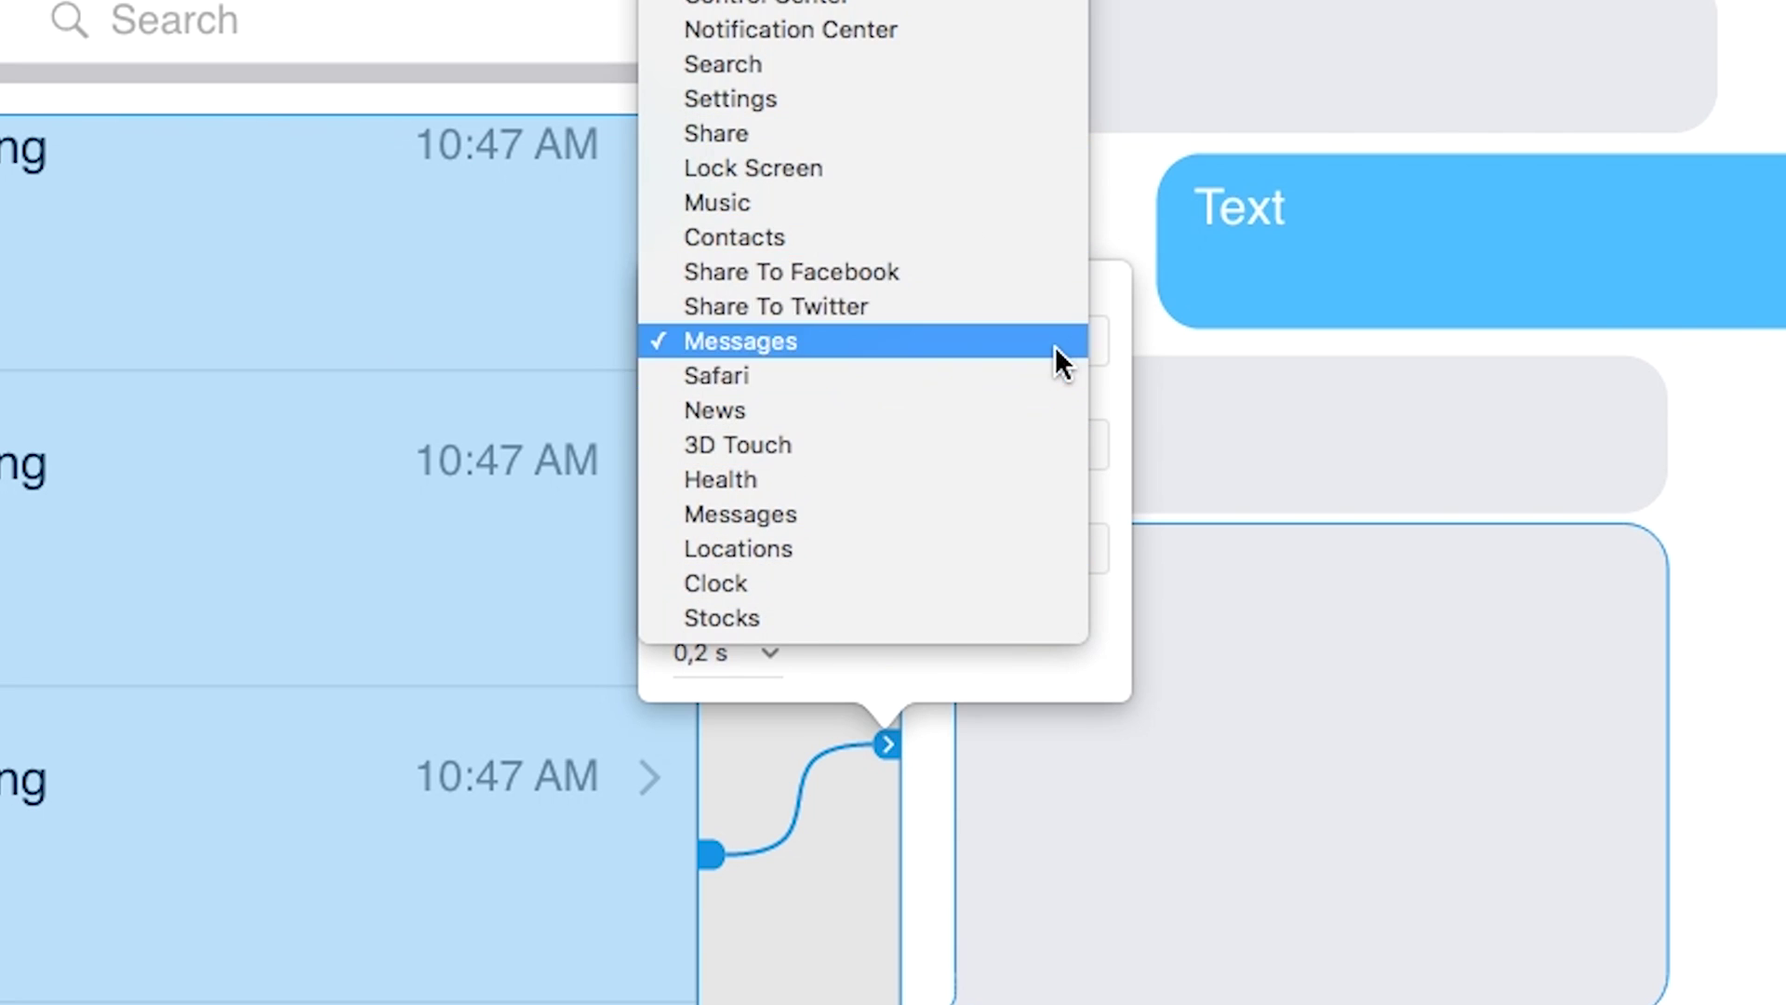
pyautogui.click(1104, 336)
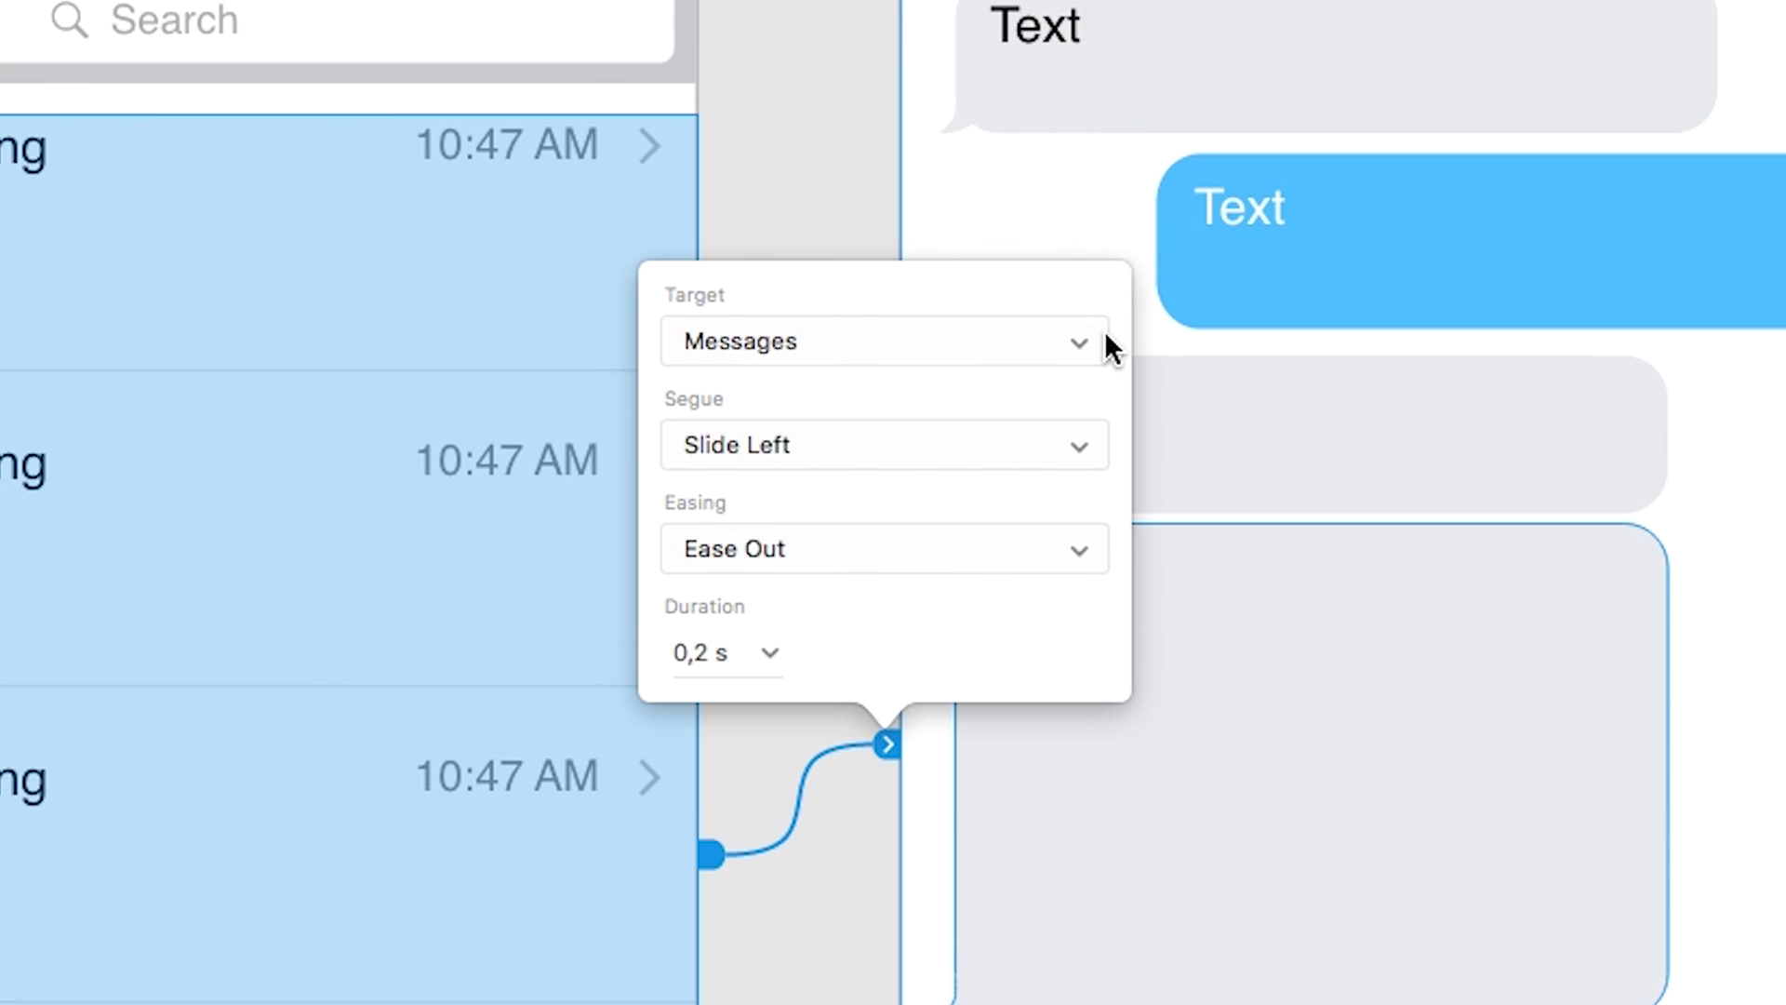
pyautogui.click(752, 556)
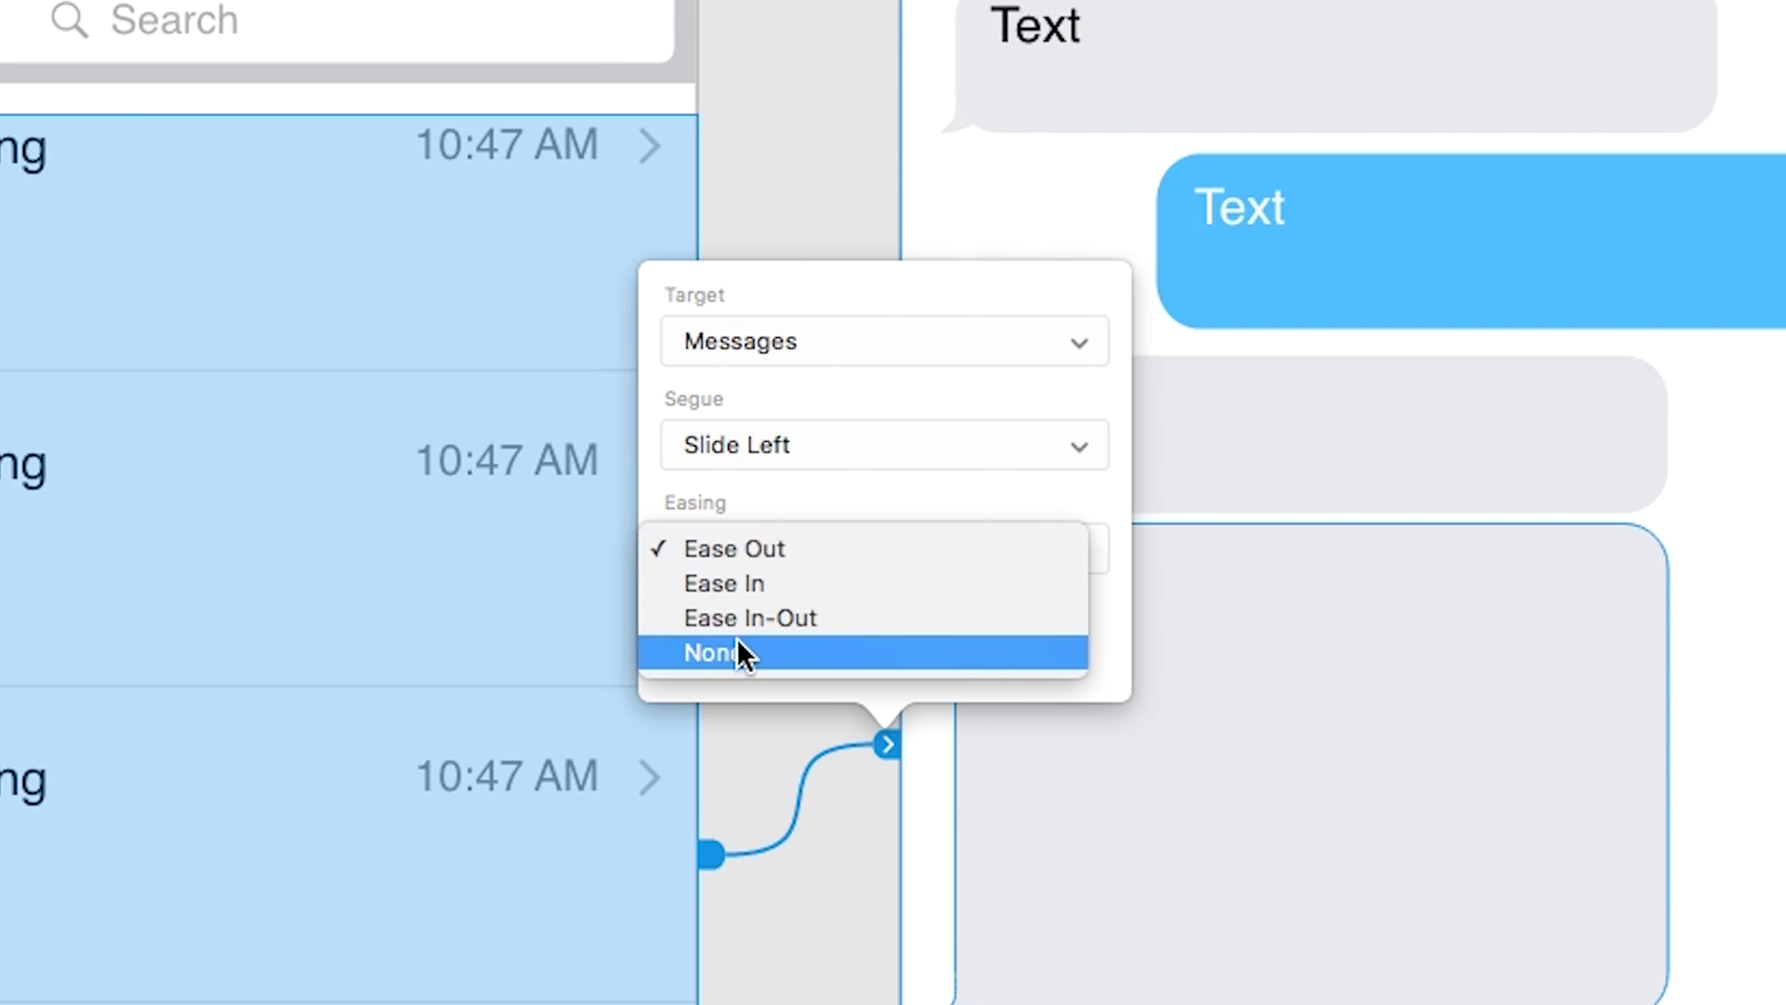
pyautogui.click(750, 495)
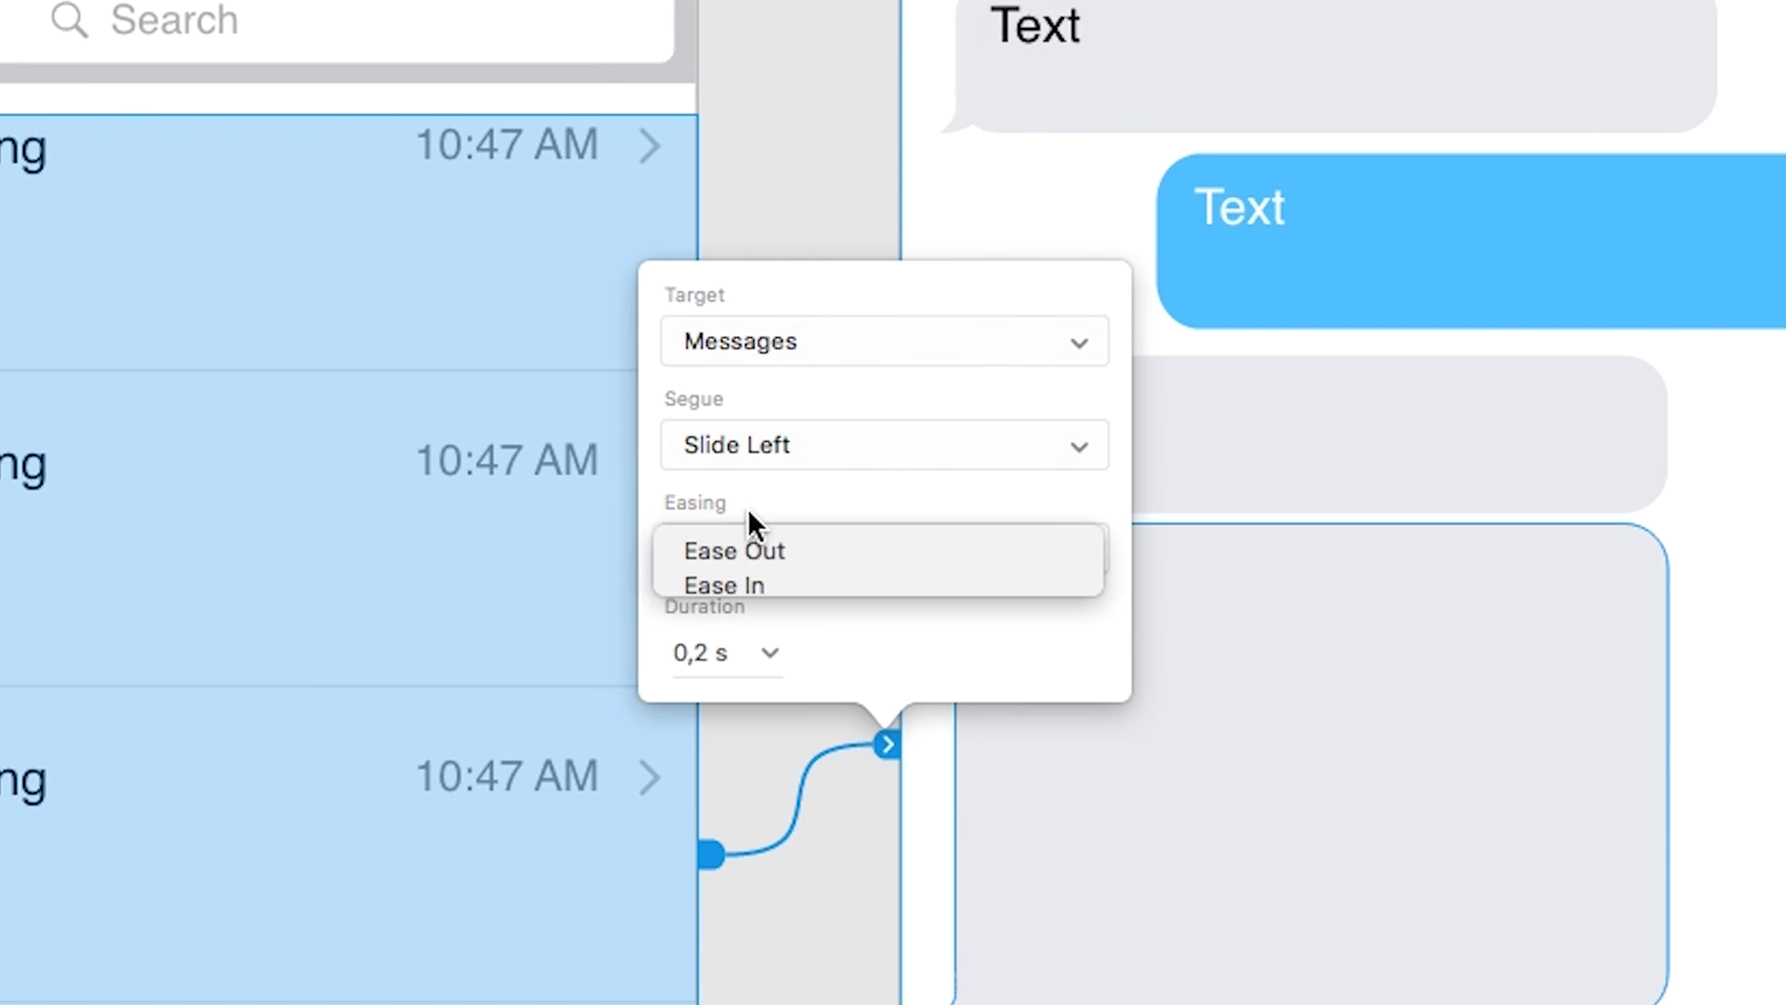
pyautogui.click(768, 653)
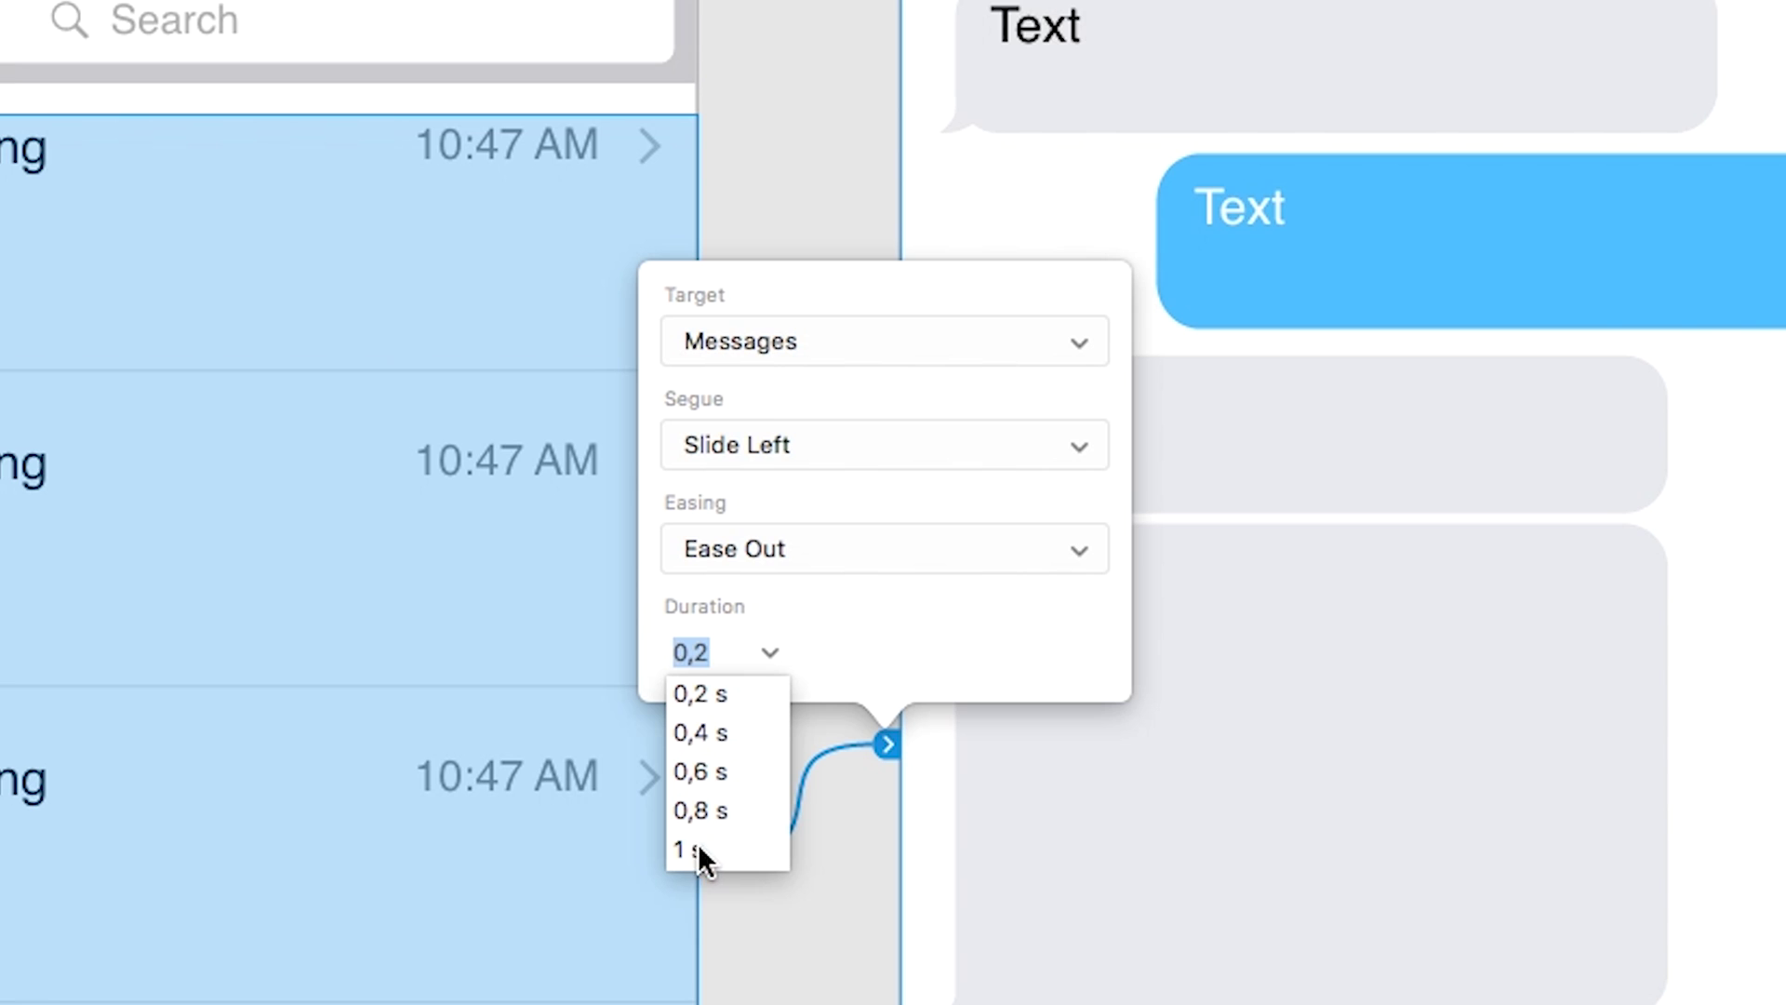
pyautogui.click(709, 700)
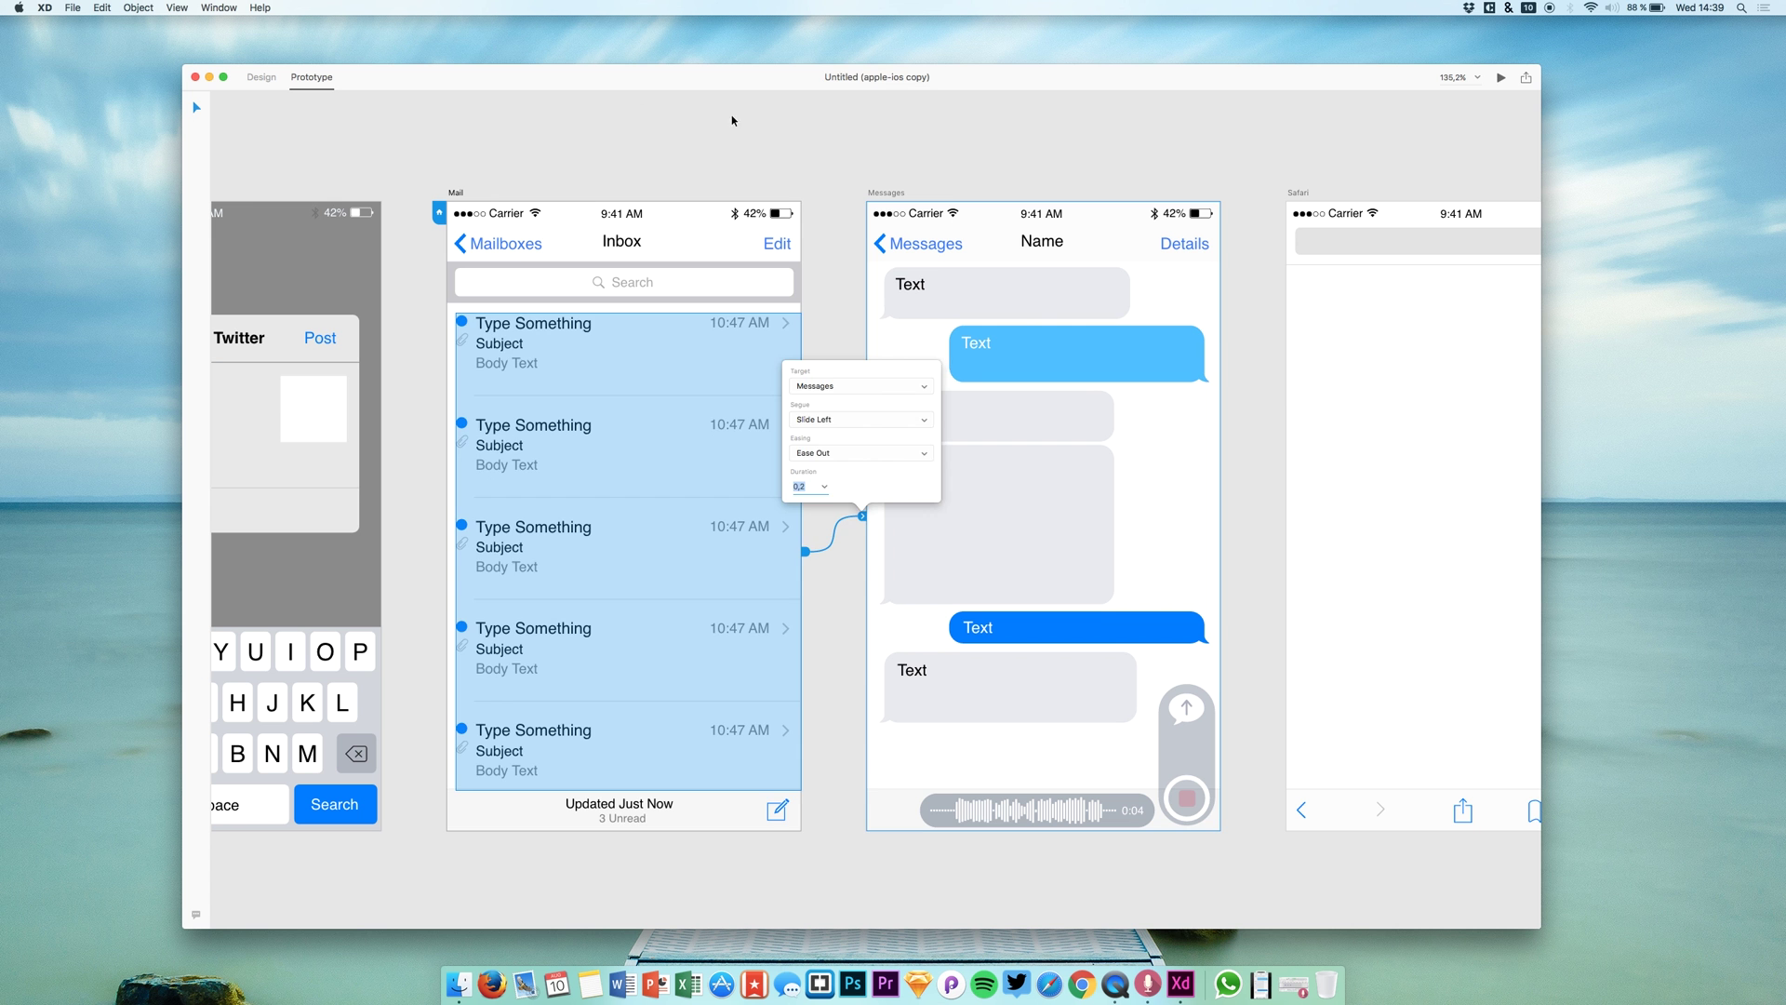
pyautogui.click(619, 113)
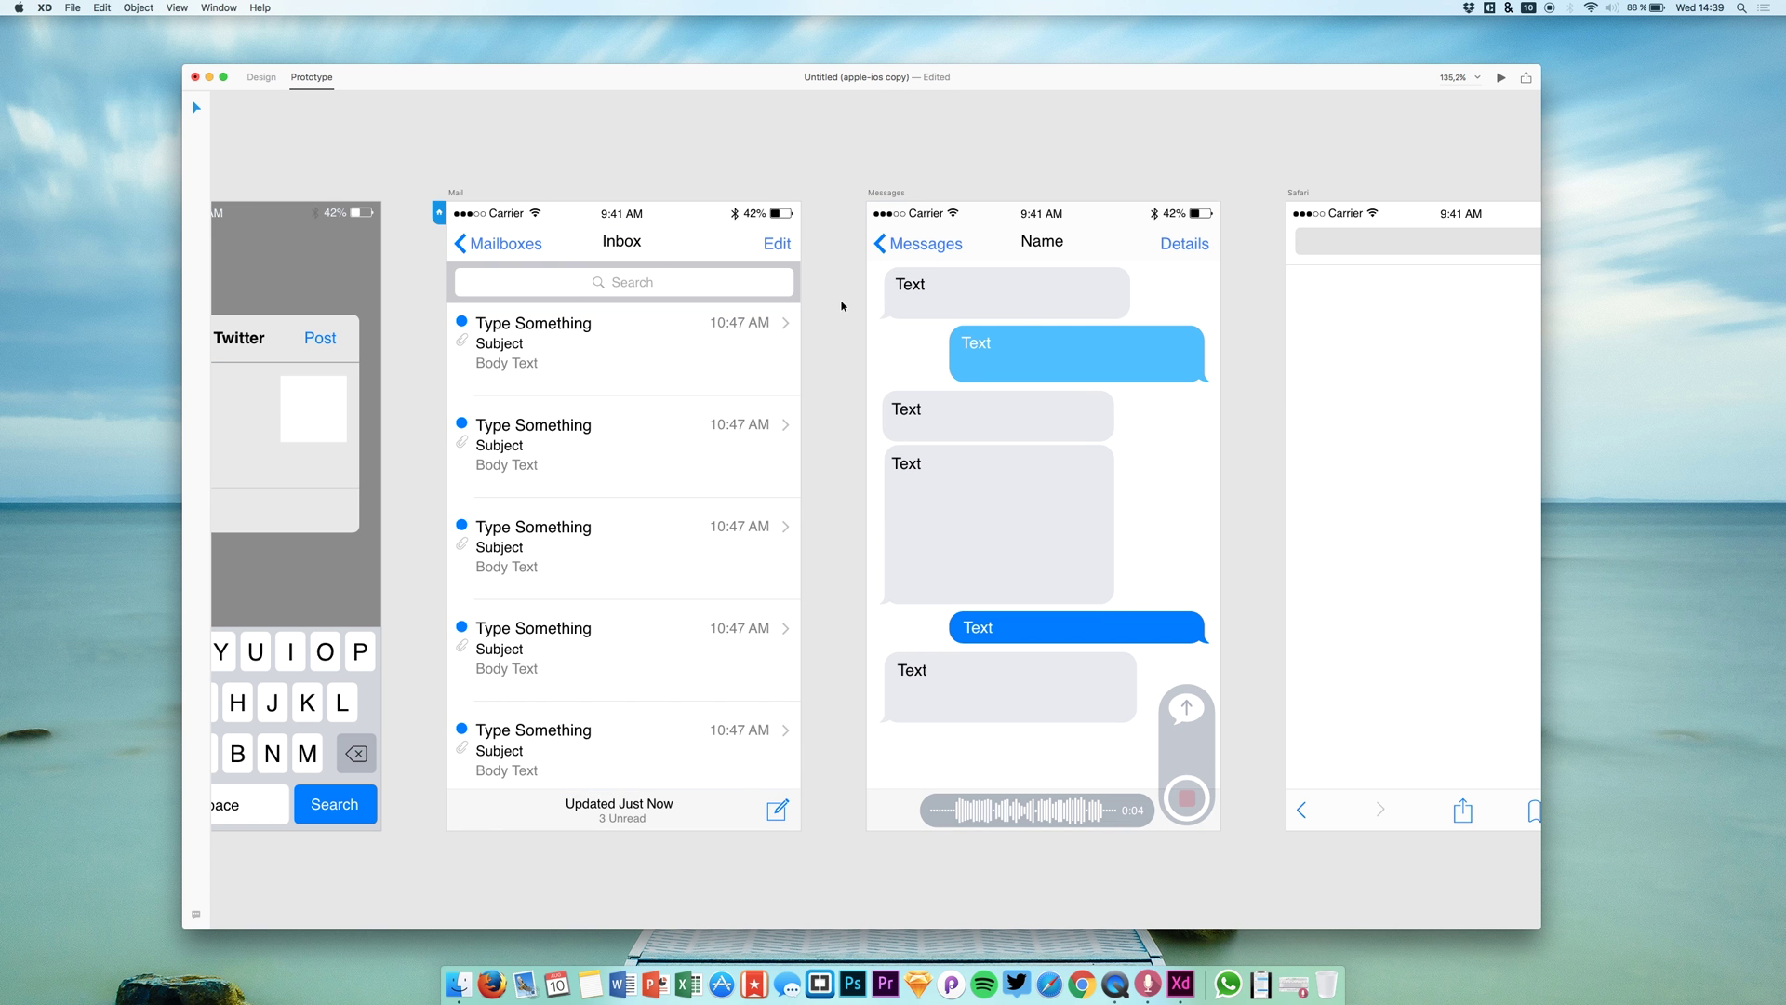
# Step: Preview the Mail artboard and tap an inbox message to slide over to Messages
pyautogui.click(771, 449)
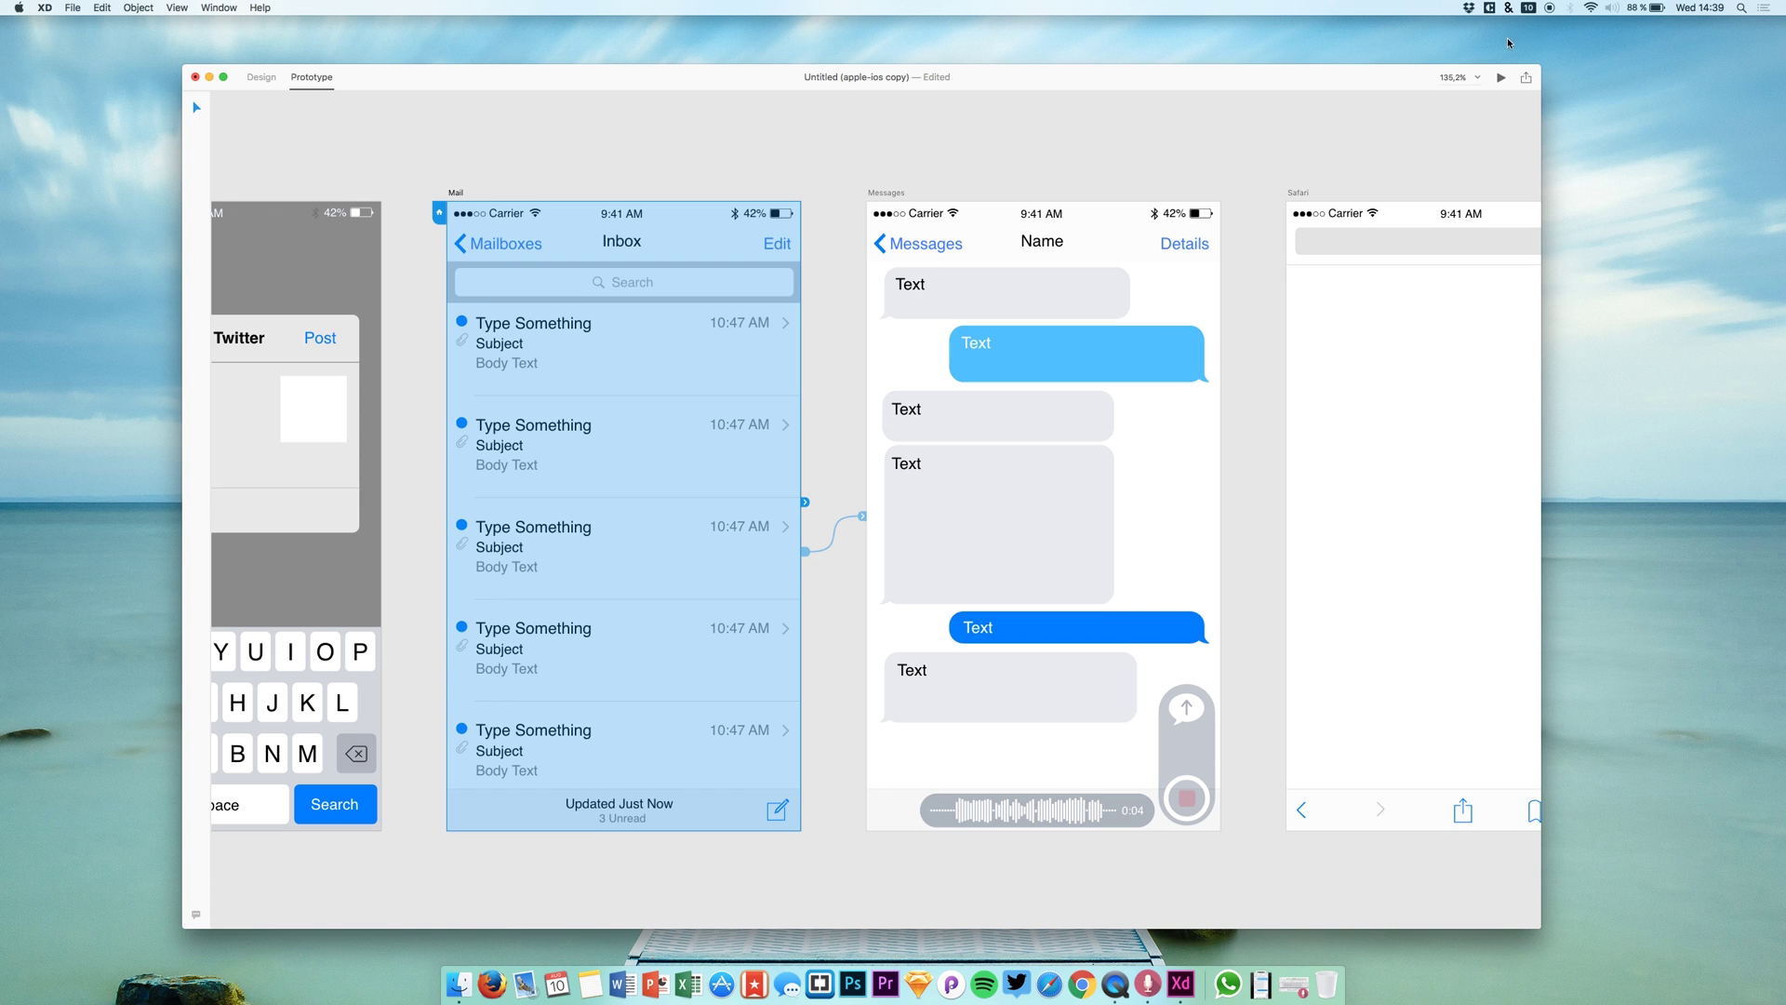
pyautogui.click(1501, 79)
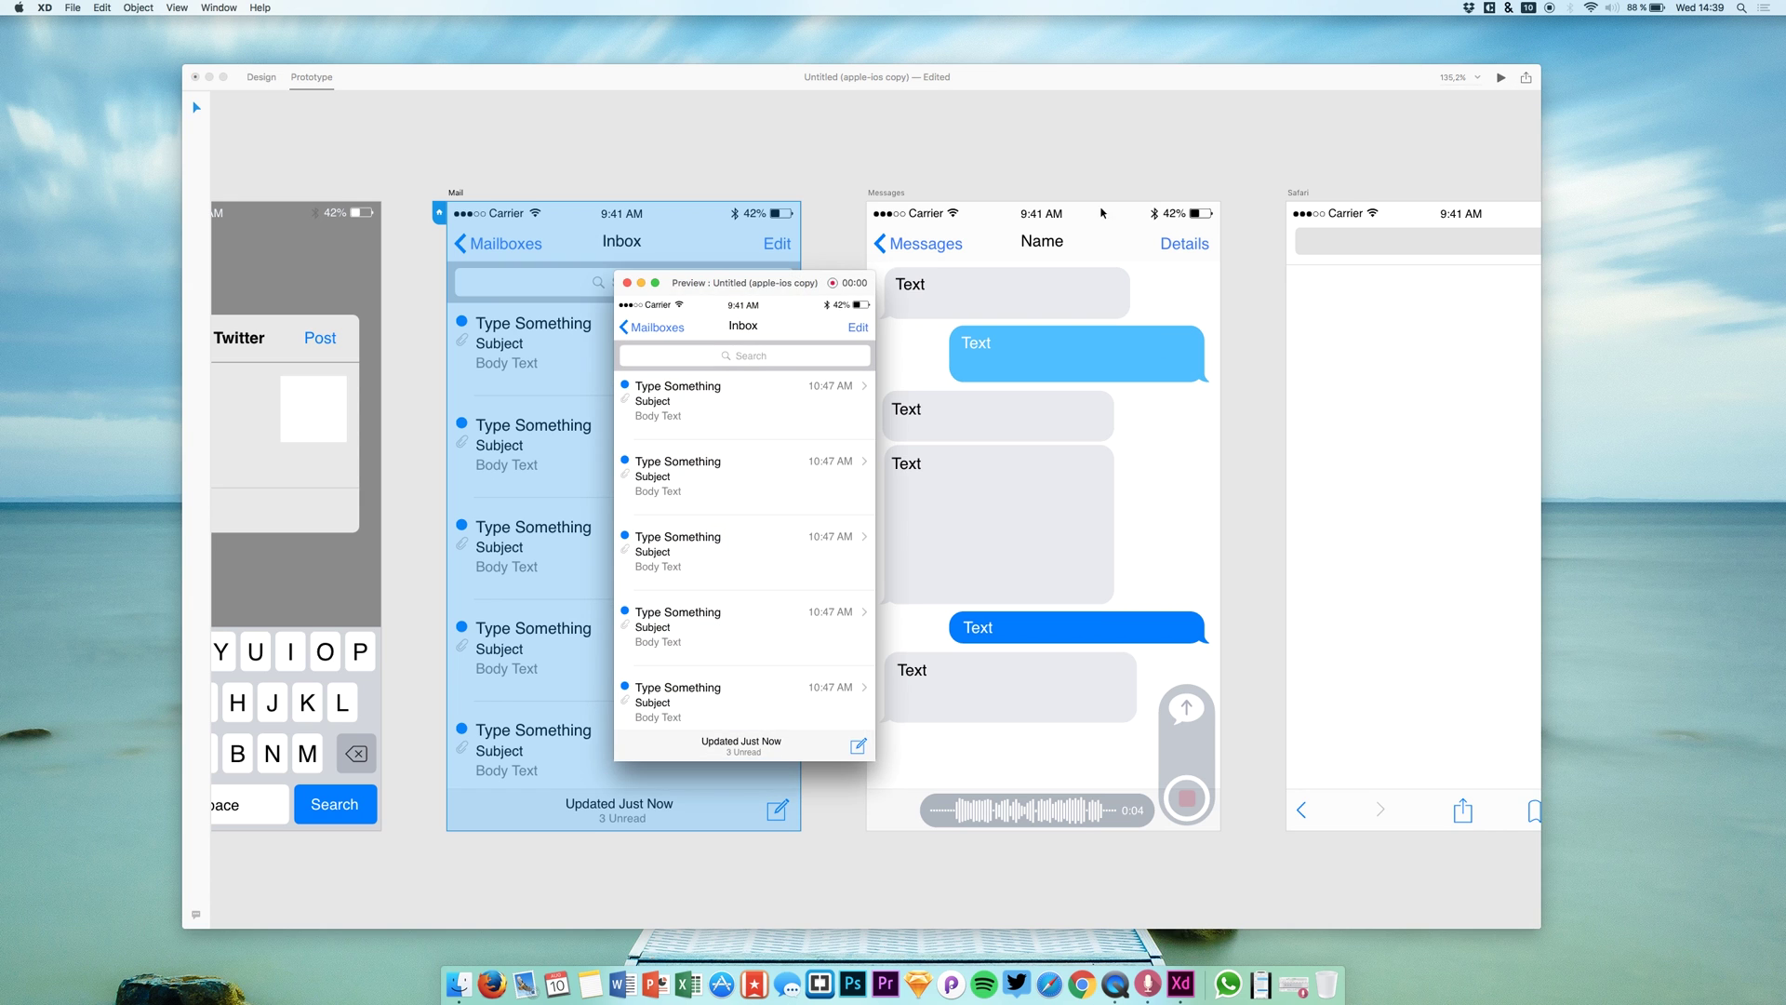
pyautogui.moveTo(752, 285); pyautogui.dragTo(1377, 297)
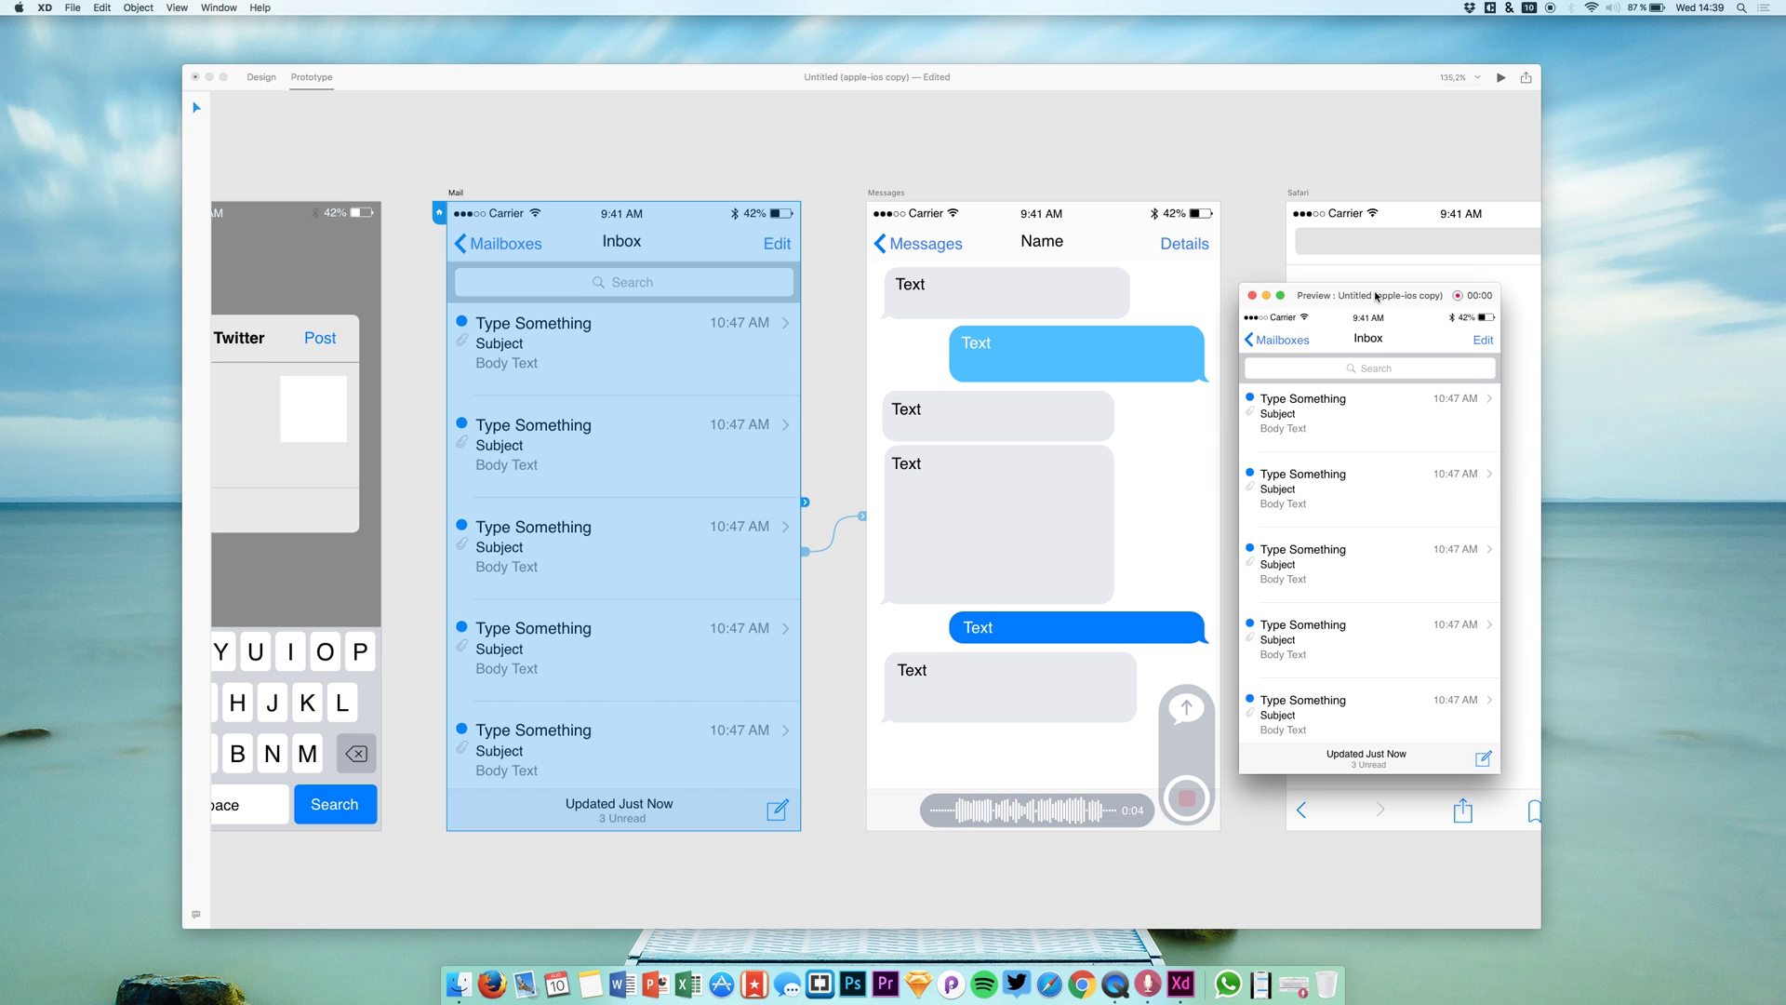
pyautogui.click(1380, 443)
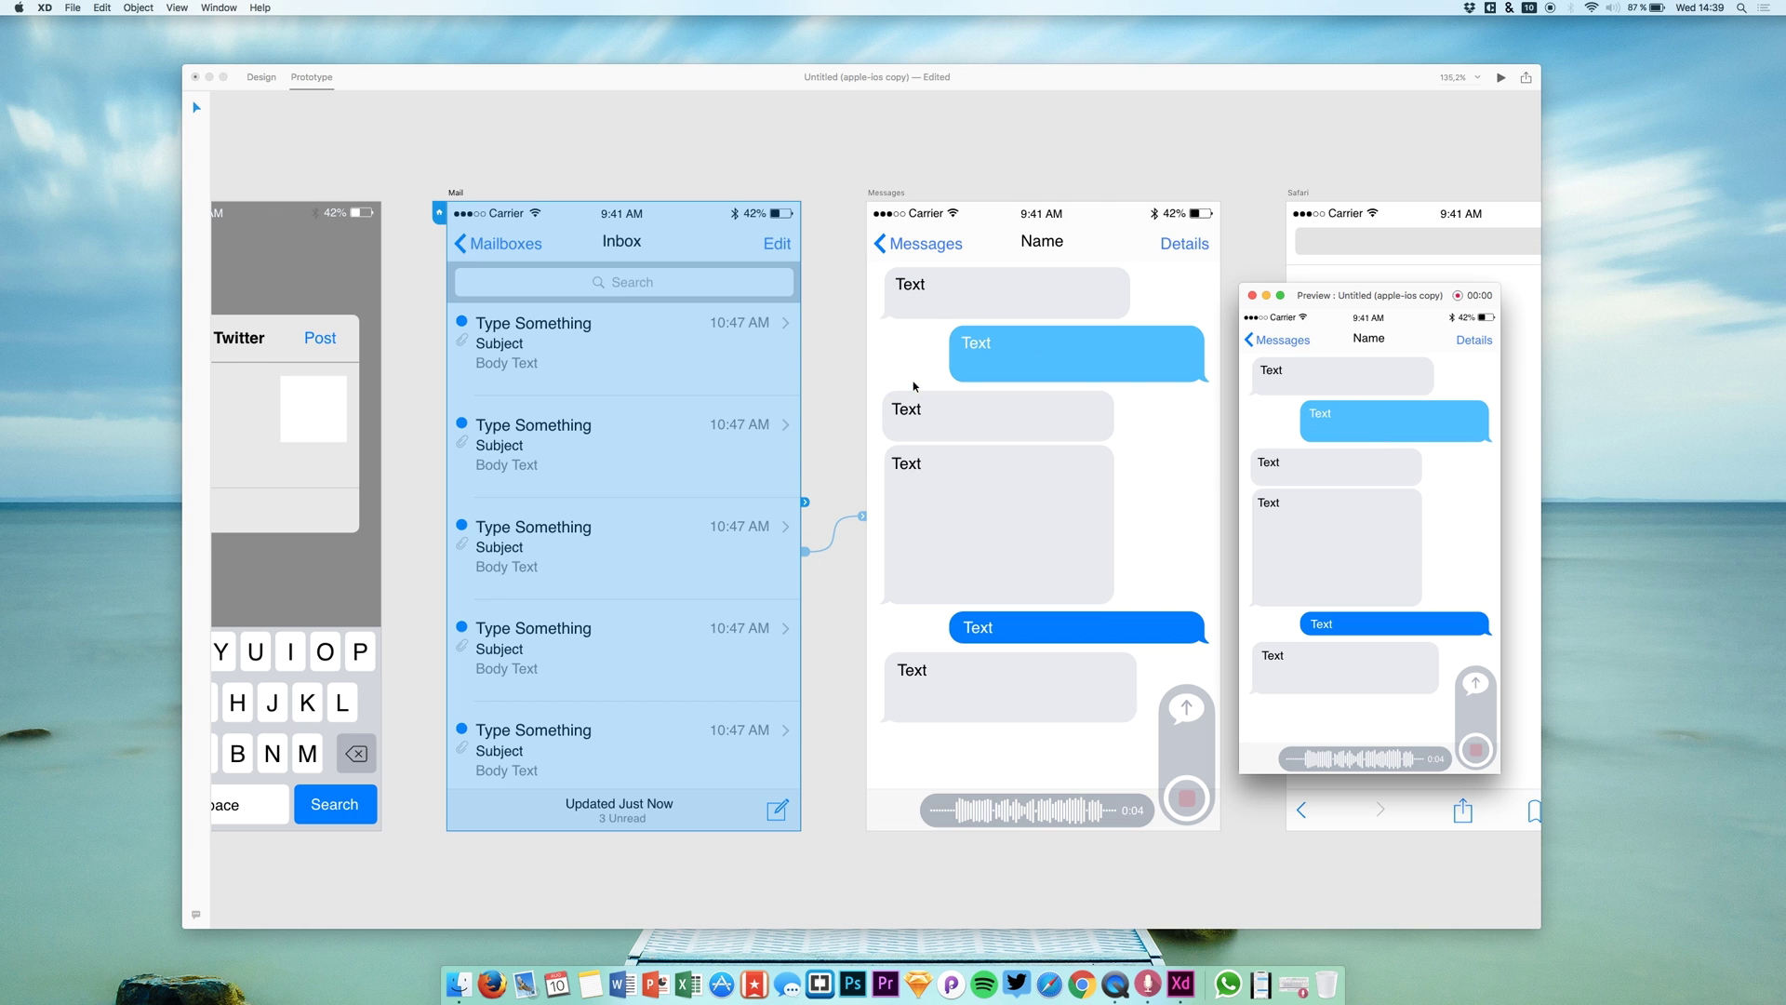
pyautogui.click(909, 252)
# Step: Select the back Messages button in the header and inspect its existing link
pyautogui.click(881, 248)
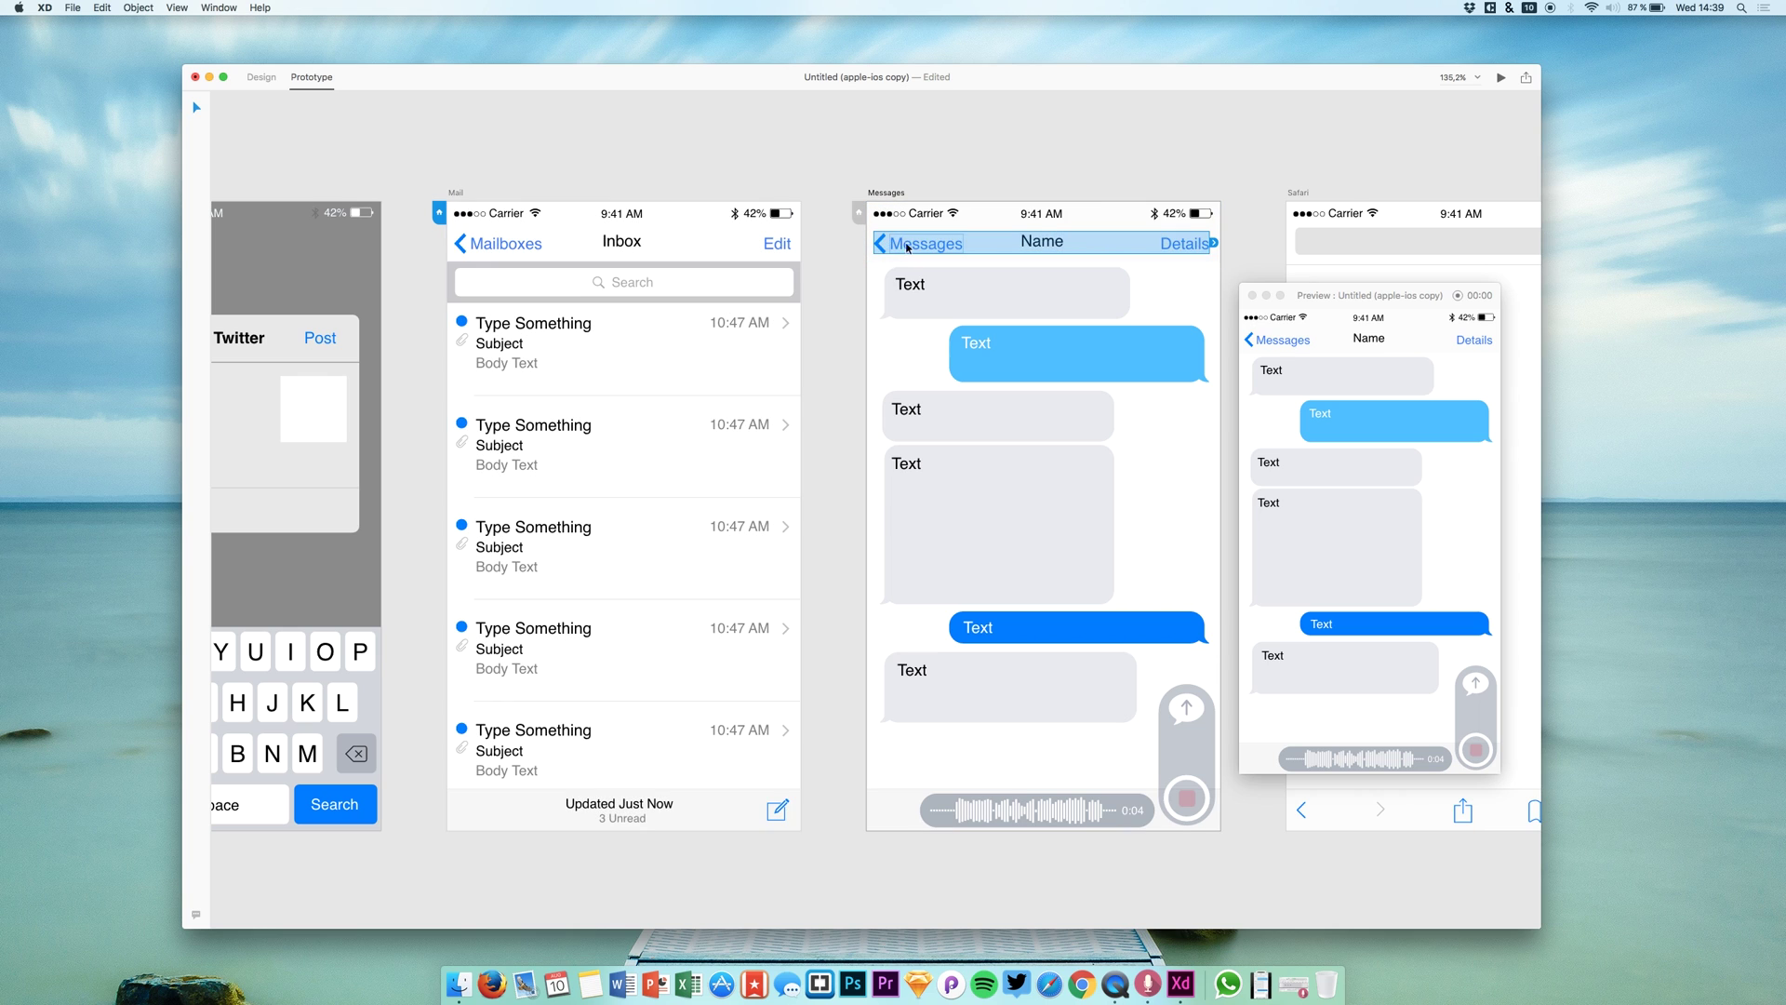
pyautogui.doubleClick(900, 246)
pyautogui.click(880, 244)
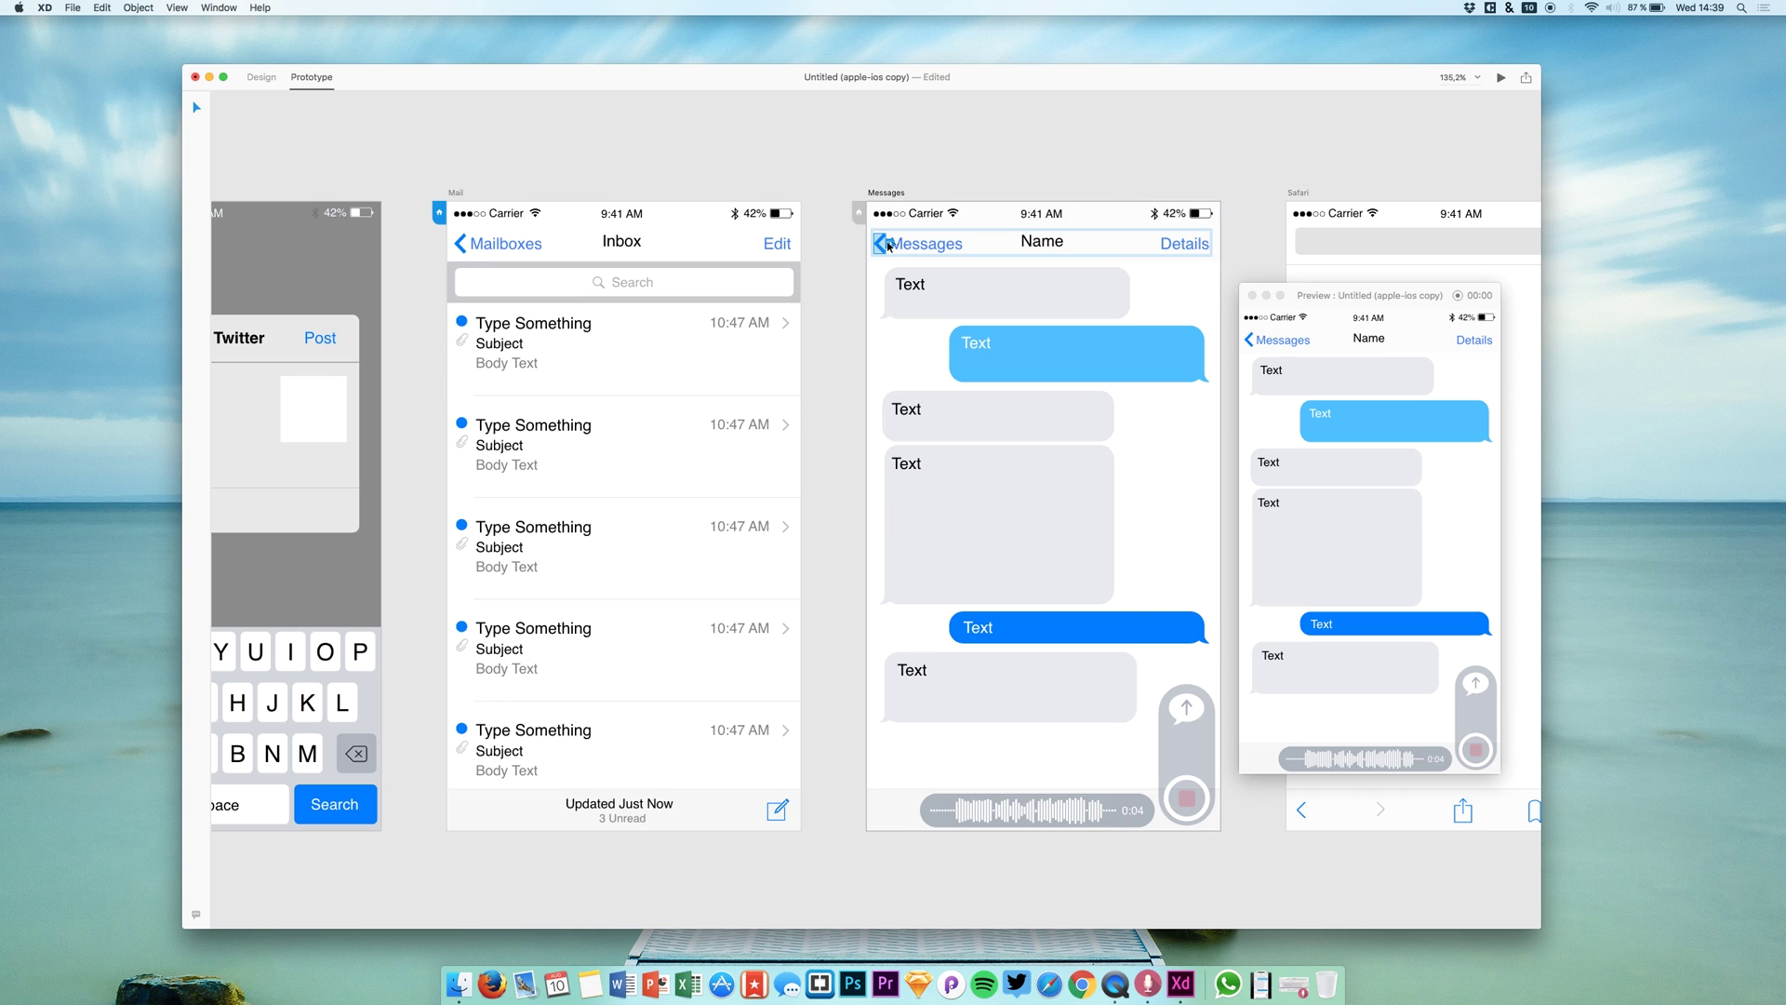
pyautogui.click(890, 243)
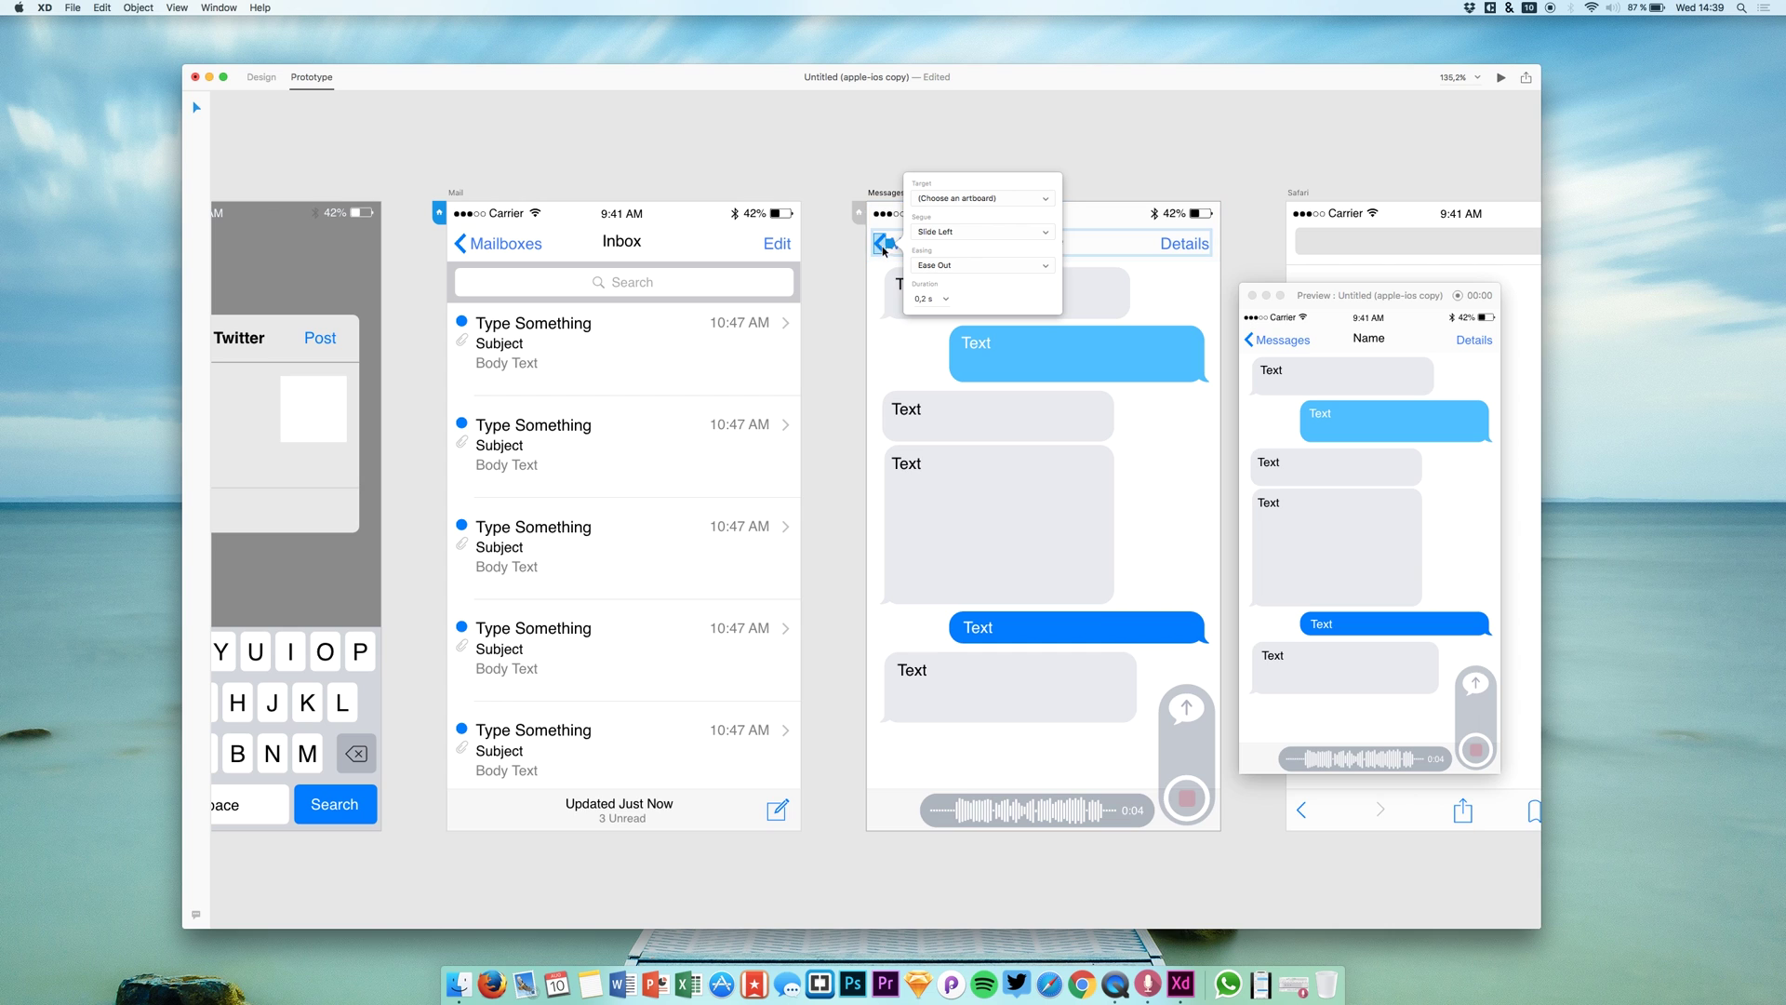
pyautogui.click(930, 299)
pyautogui.click(931, 282)
# Step: Link the back Messages button to the Mail screen with a Slide Right transition
pyautogui.click(887, 247)
pyautogui.doubleClick(885, 247)
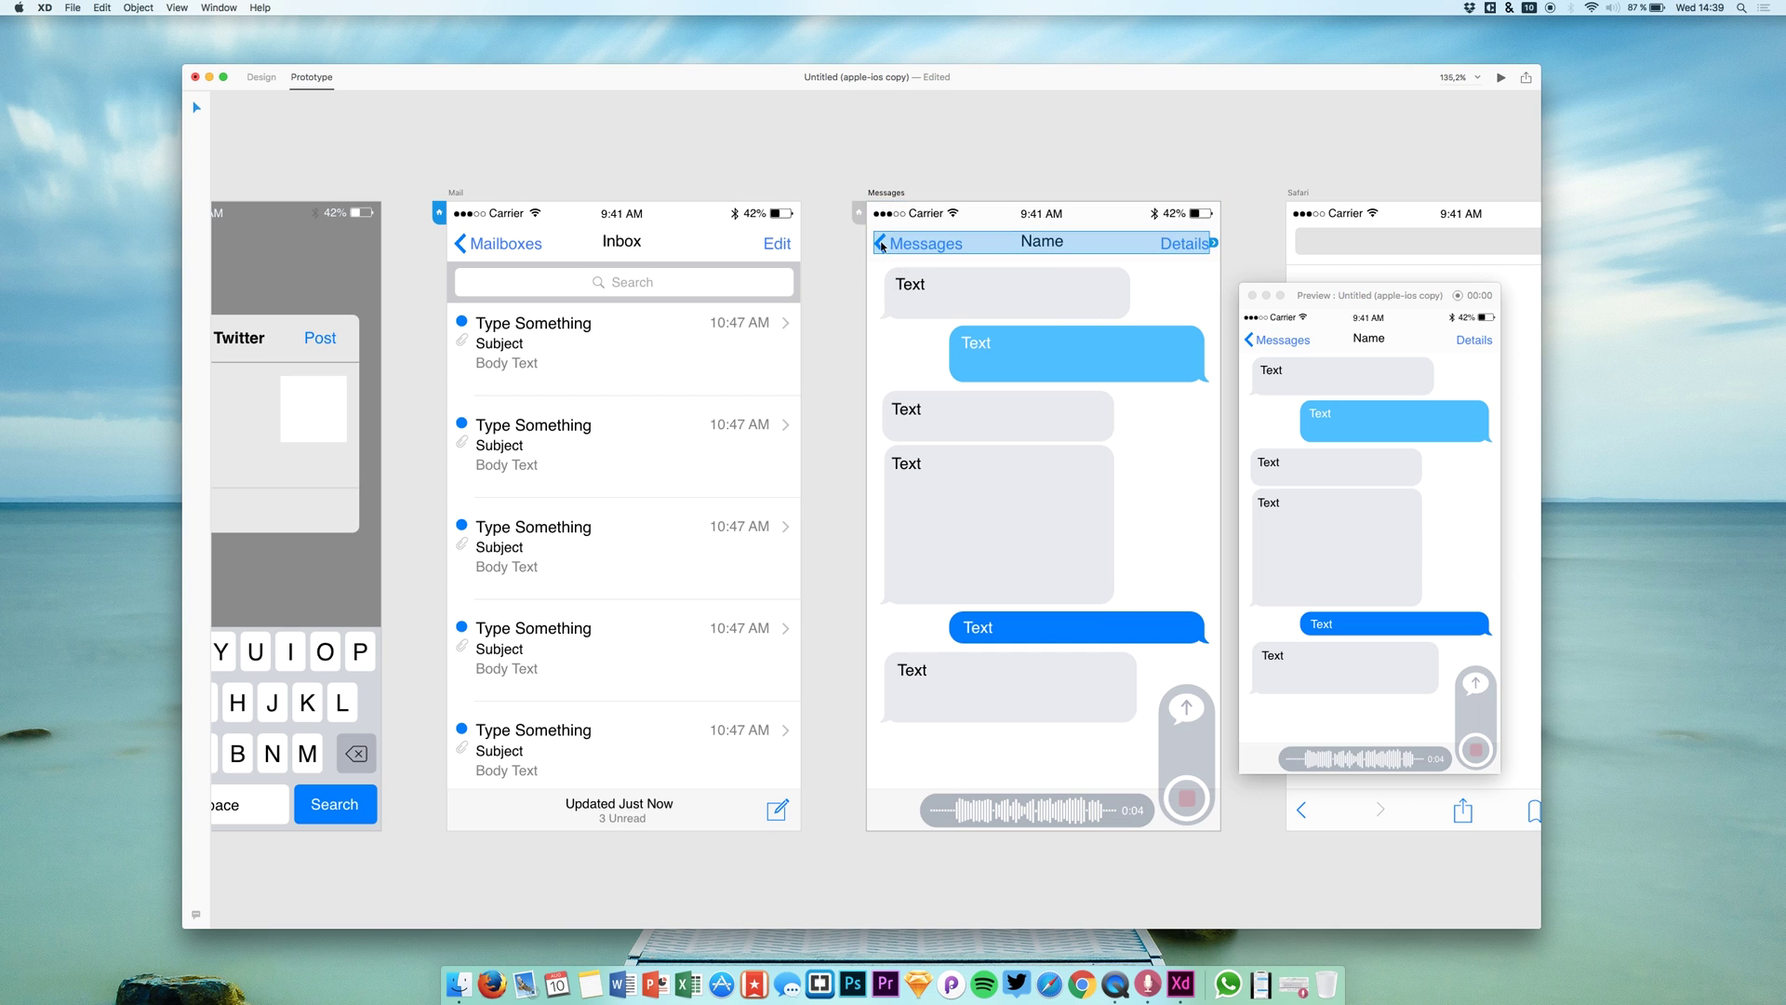
pyautogui.moveTo(889, 247); pyautogui.dragTo(807, 299)
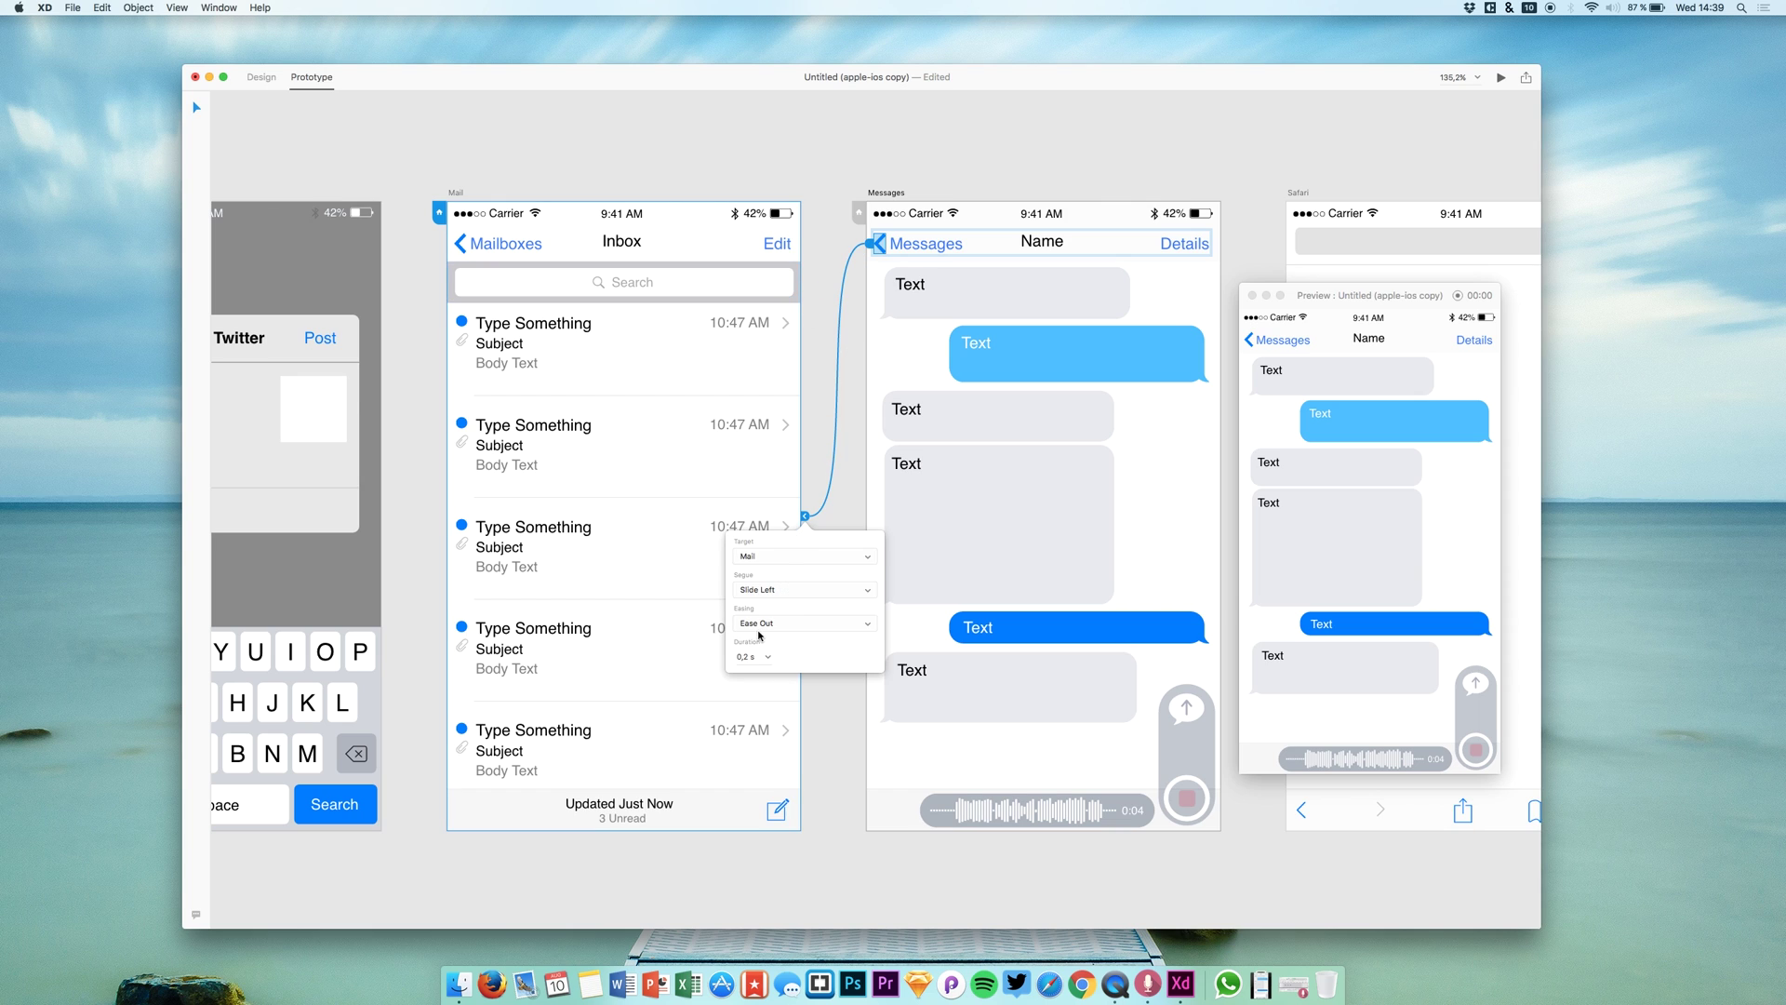
pyautogui.click(755, 592)
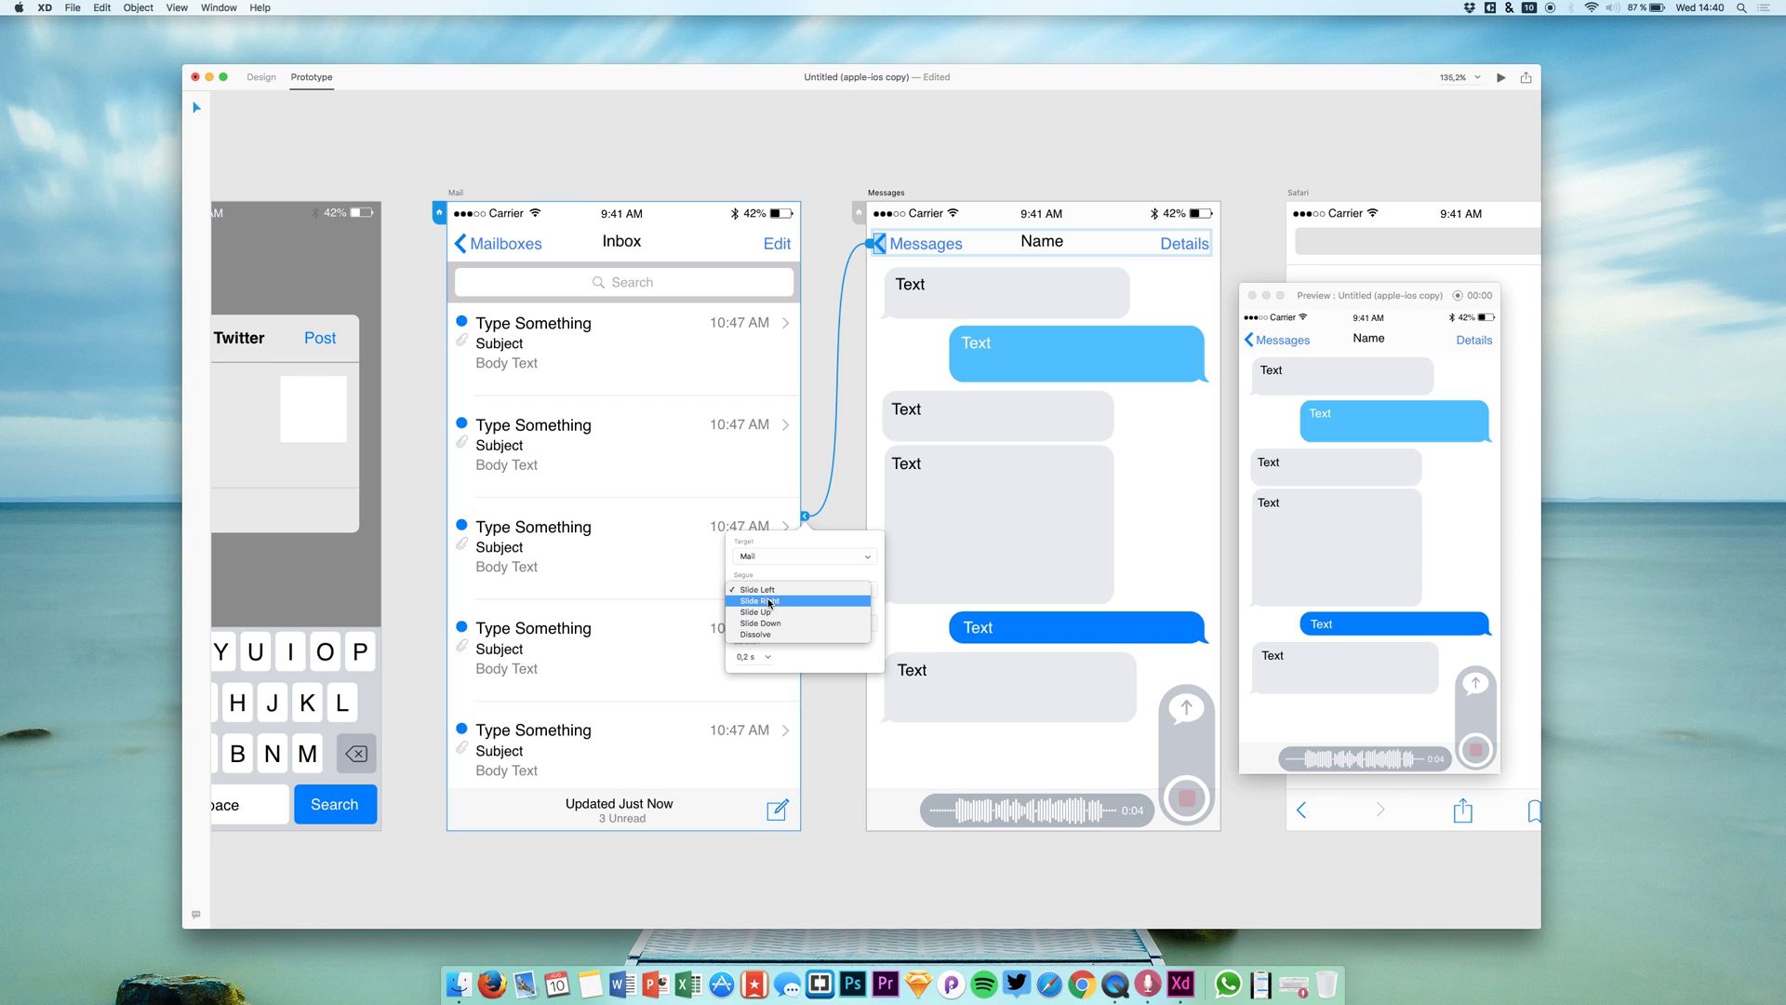
pyautogui.click(770, 601)
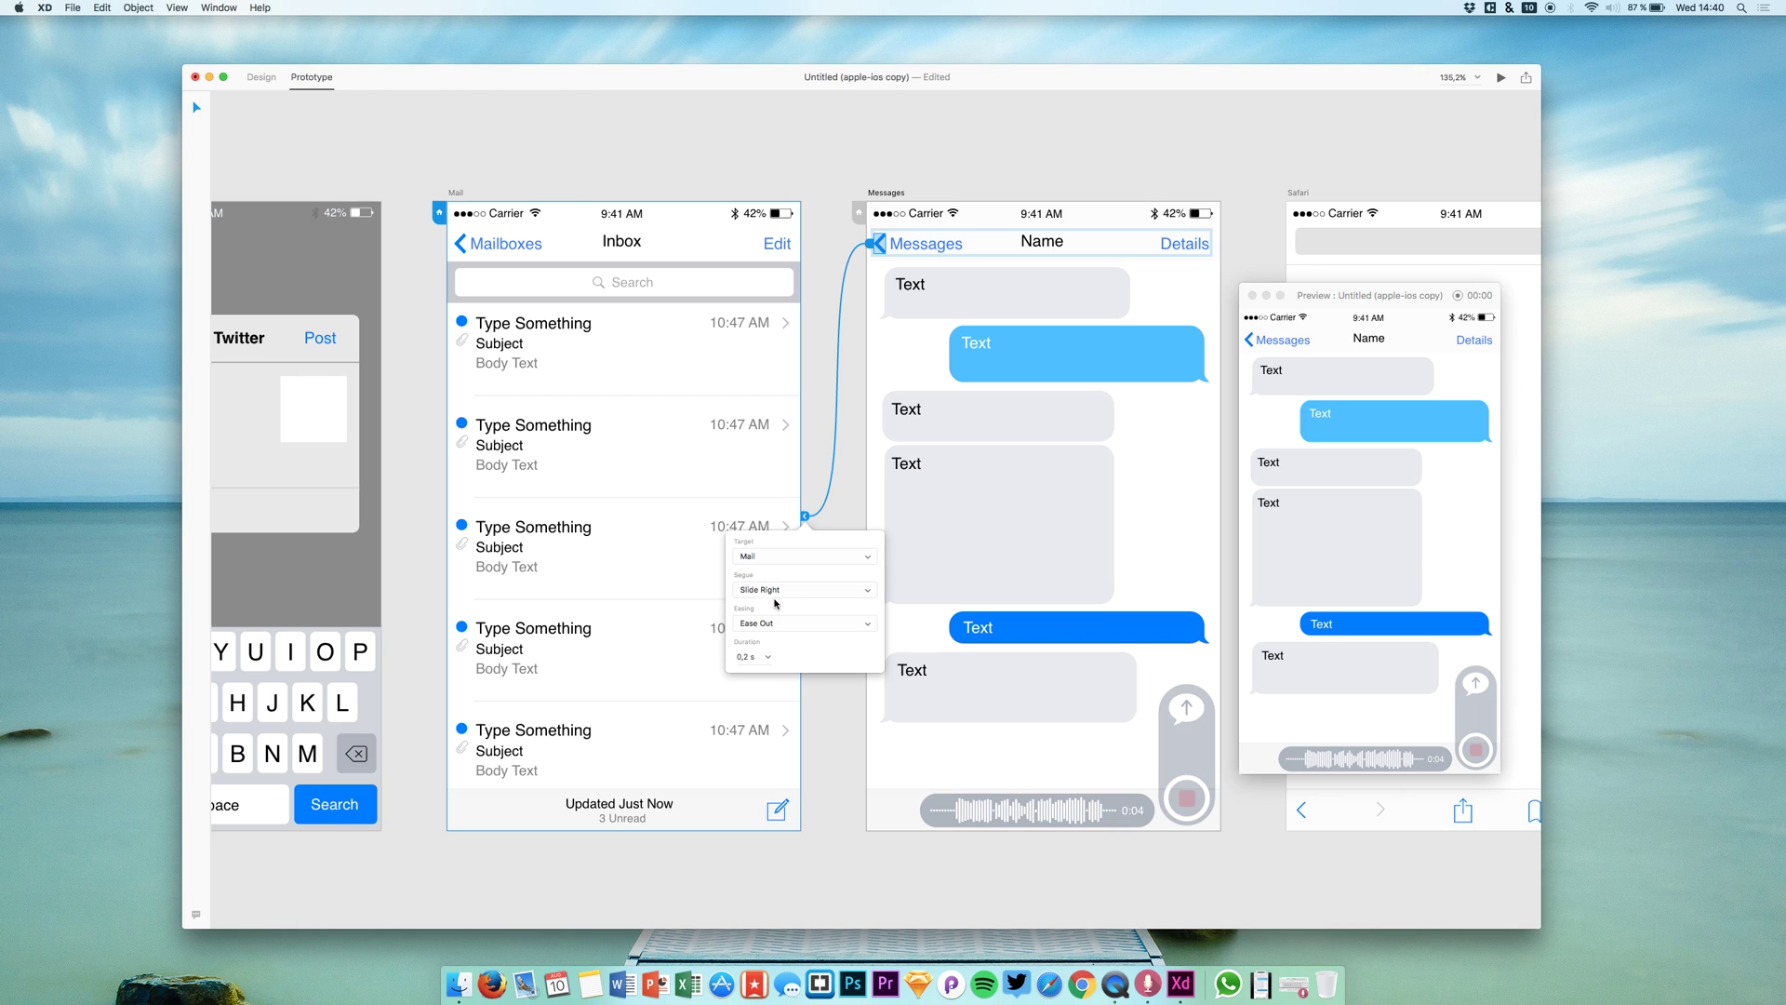
# Step: Test the preview by going back to the inbox and into Messages several times
pyautogui.click(848, 729)
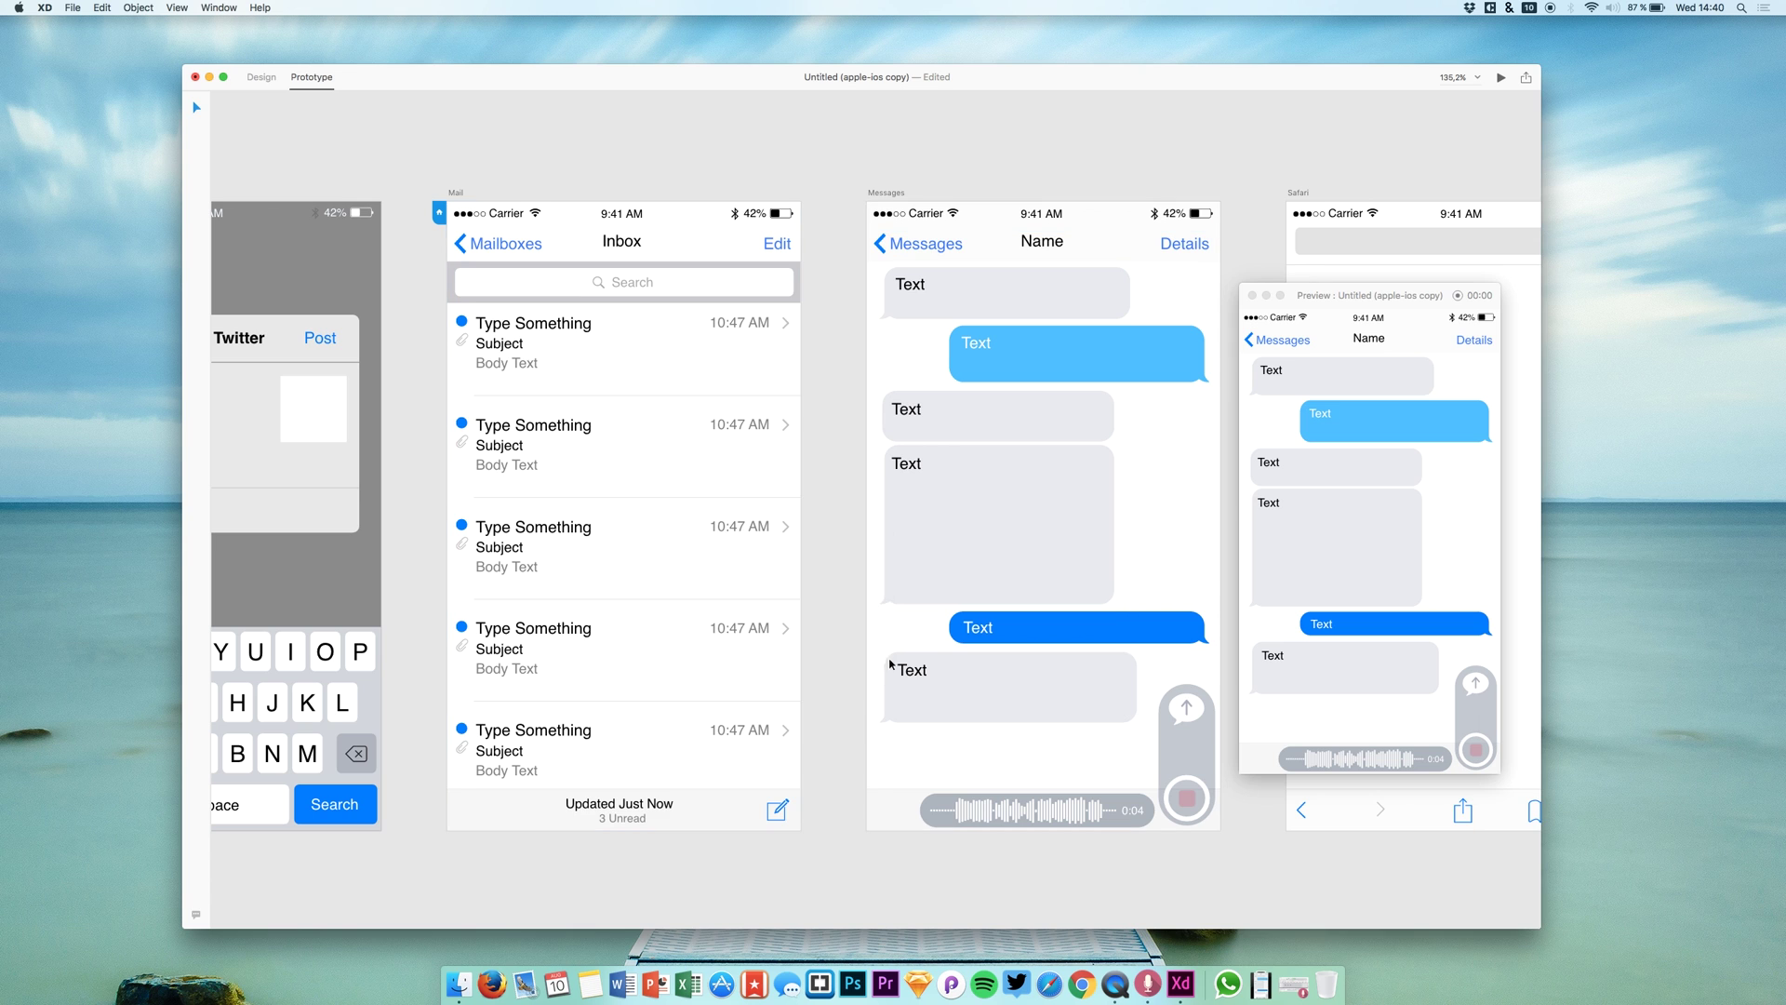
pyautogui.click(1252, 339)
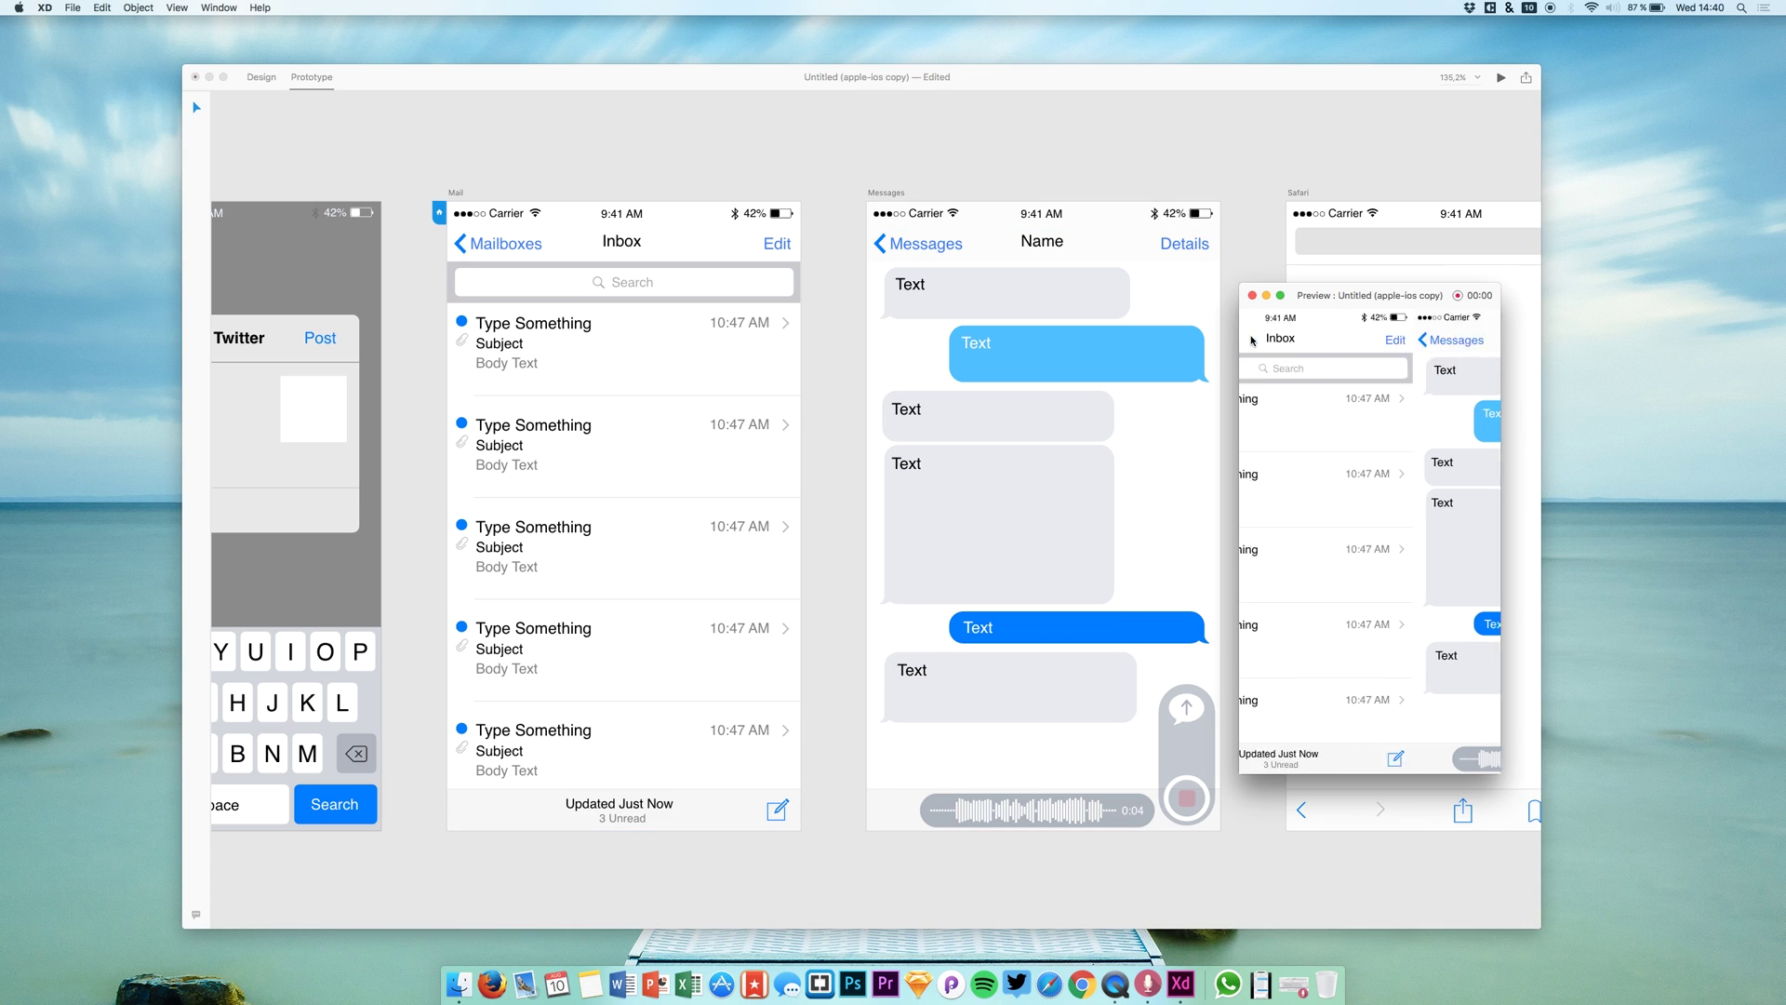
pyautogui.click(1252, 340)
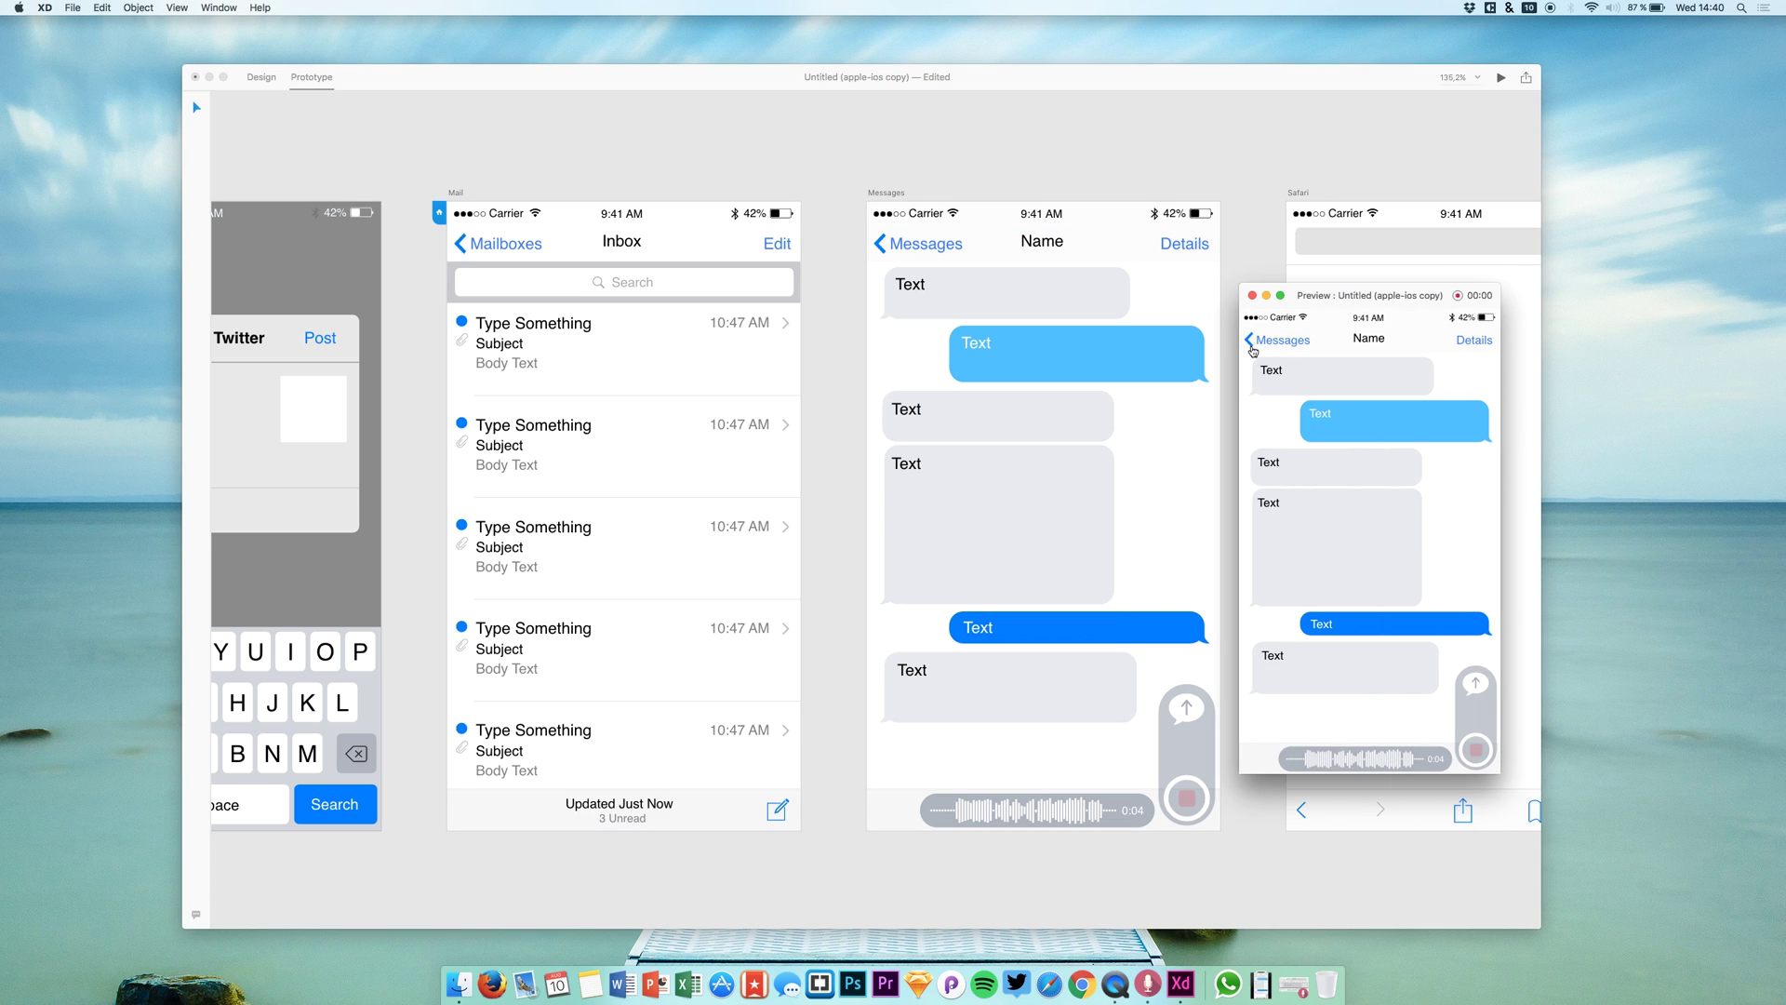
pyautogui.click(1252, 346)
pyautogui.click(1252, 347)
pyautogui.click(1253, 344)
pyautogui.click(1296, 417)
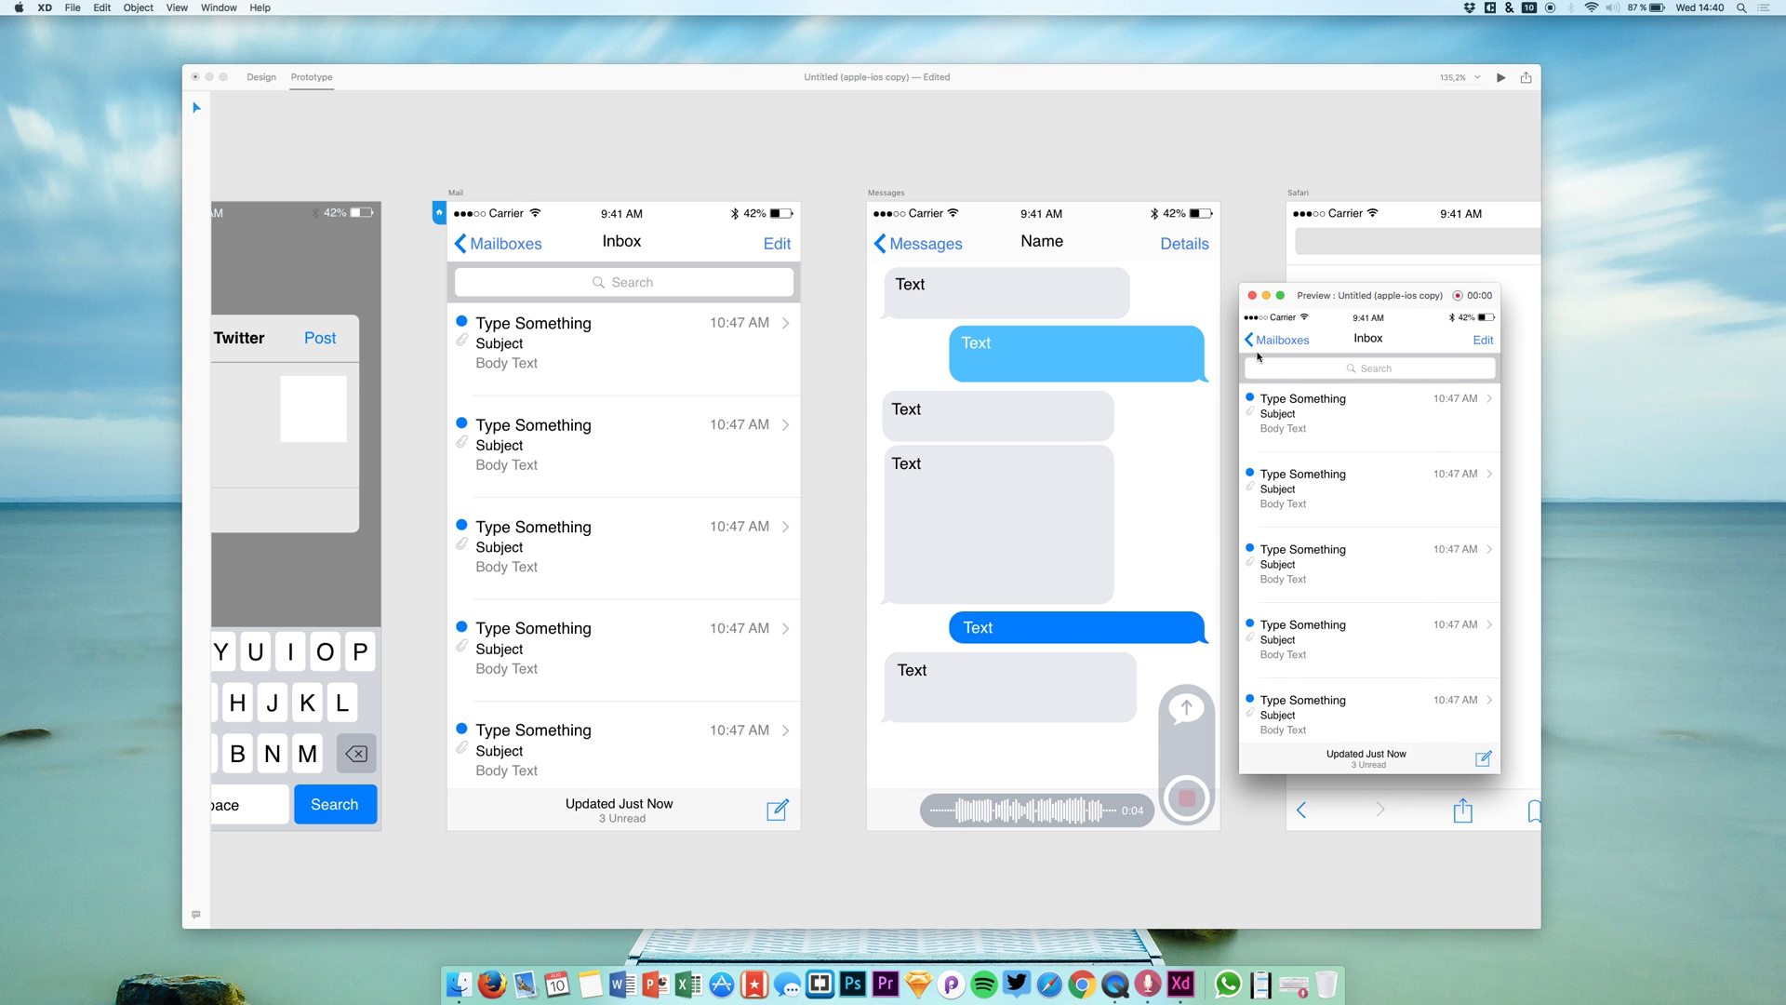
pyautogui.click(1281, 428)
# Step: Select the Mail screen and open the inbox list's link settings to Messages
pyautogui.click(775, 549)
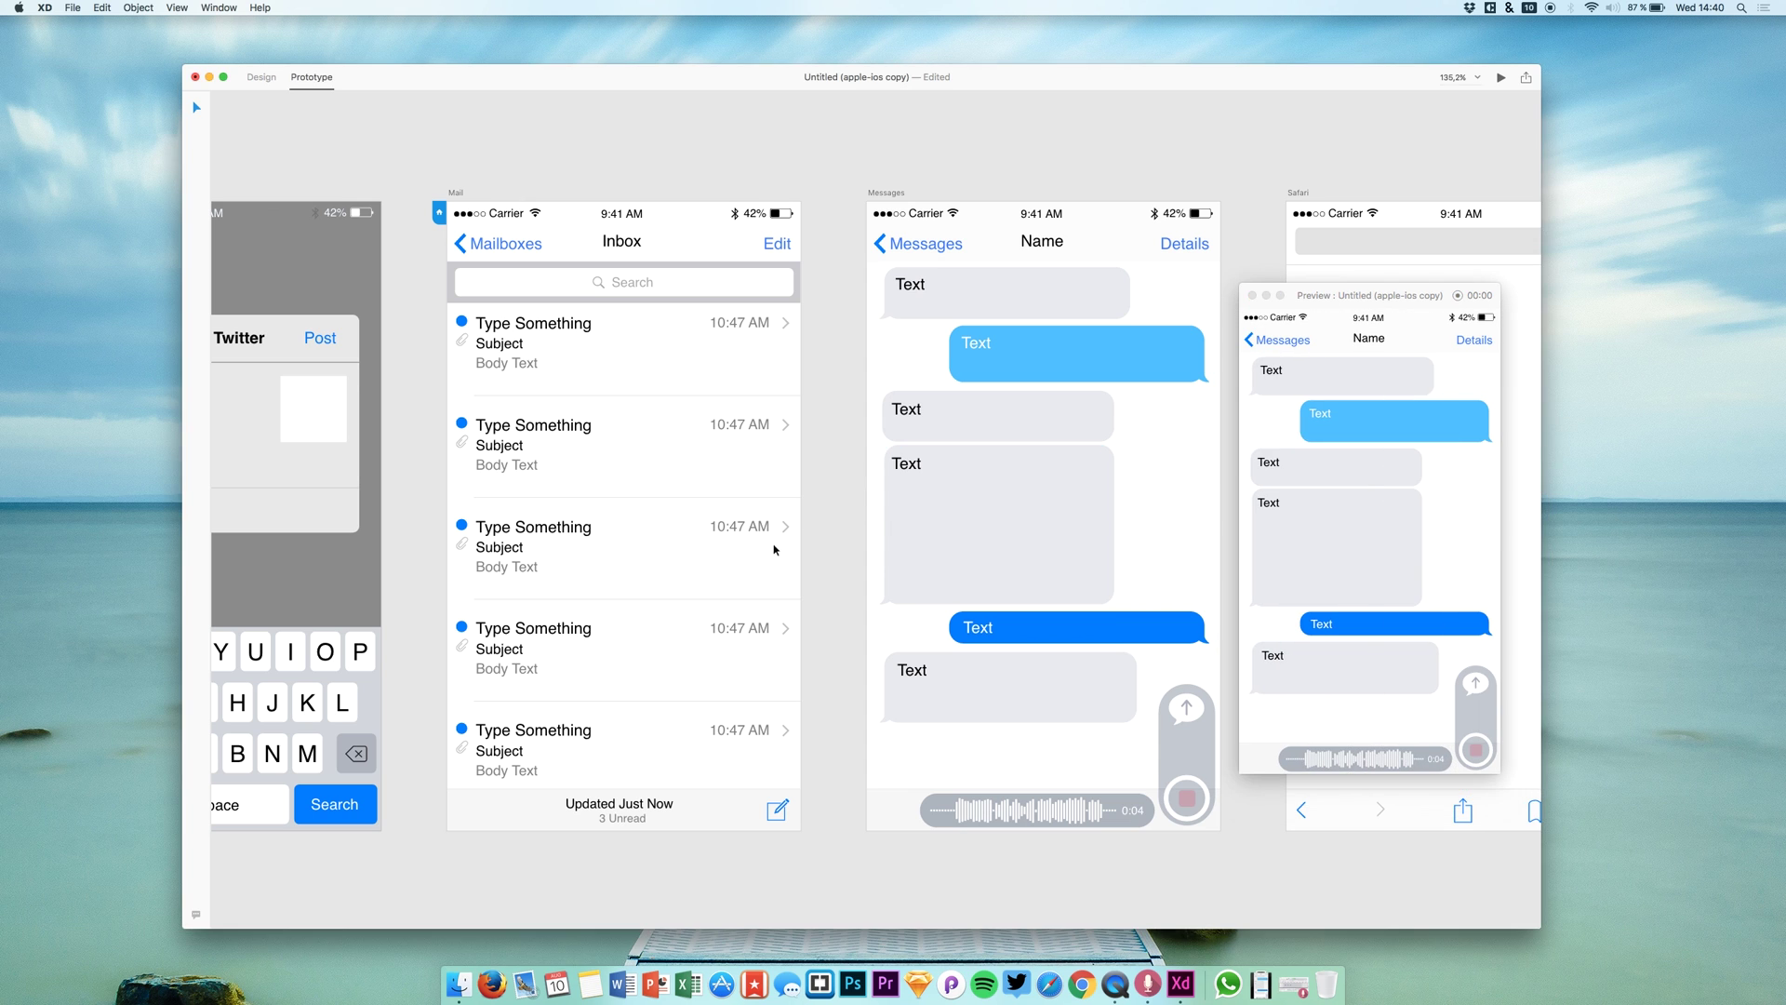
pyautogui.click(785, 584)
pyautogui.click(805, 551)
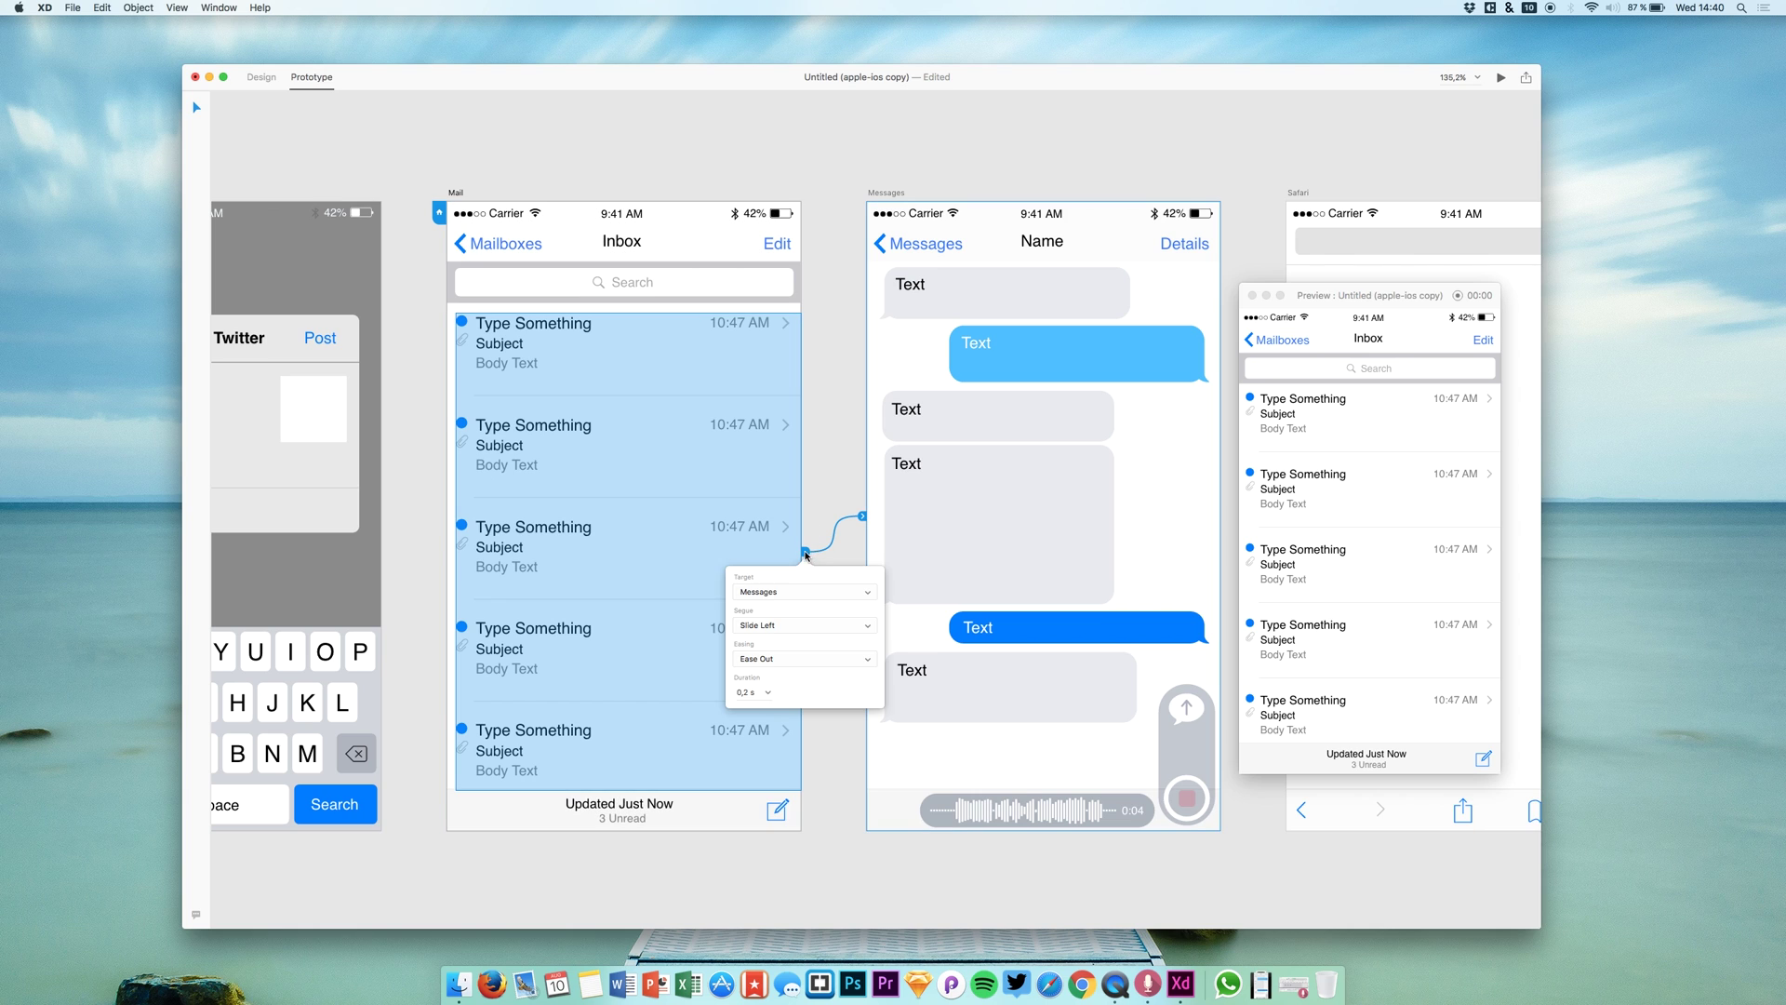
# Step: Switch the inbox transition to Slide Right and test it in the preview
pyautogui.click(773, 628)
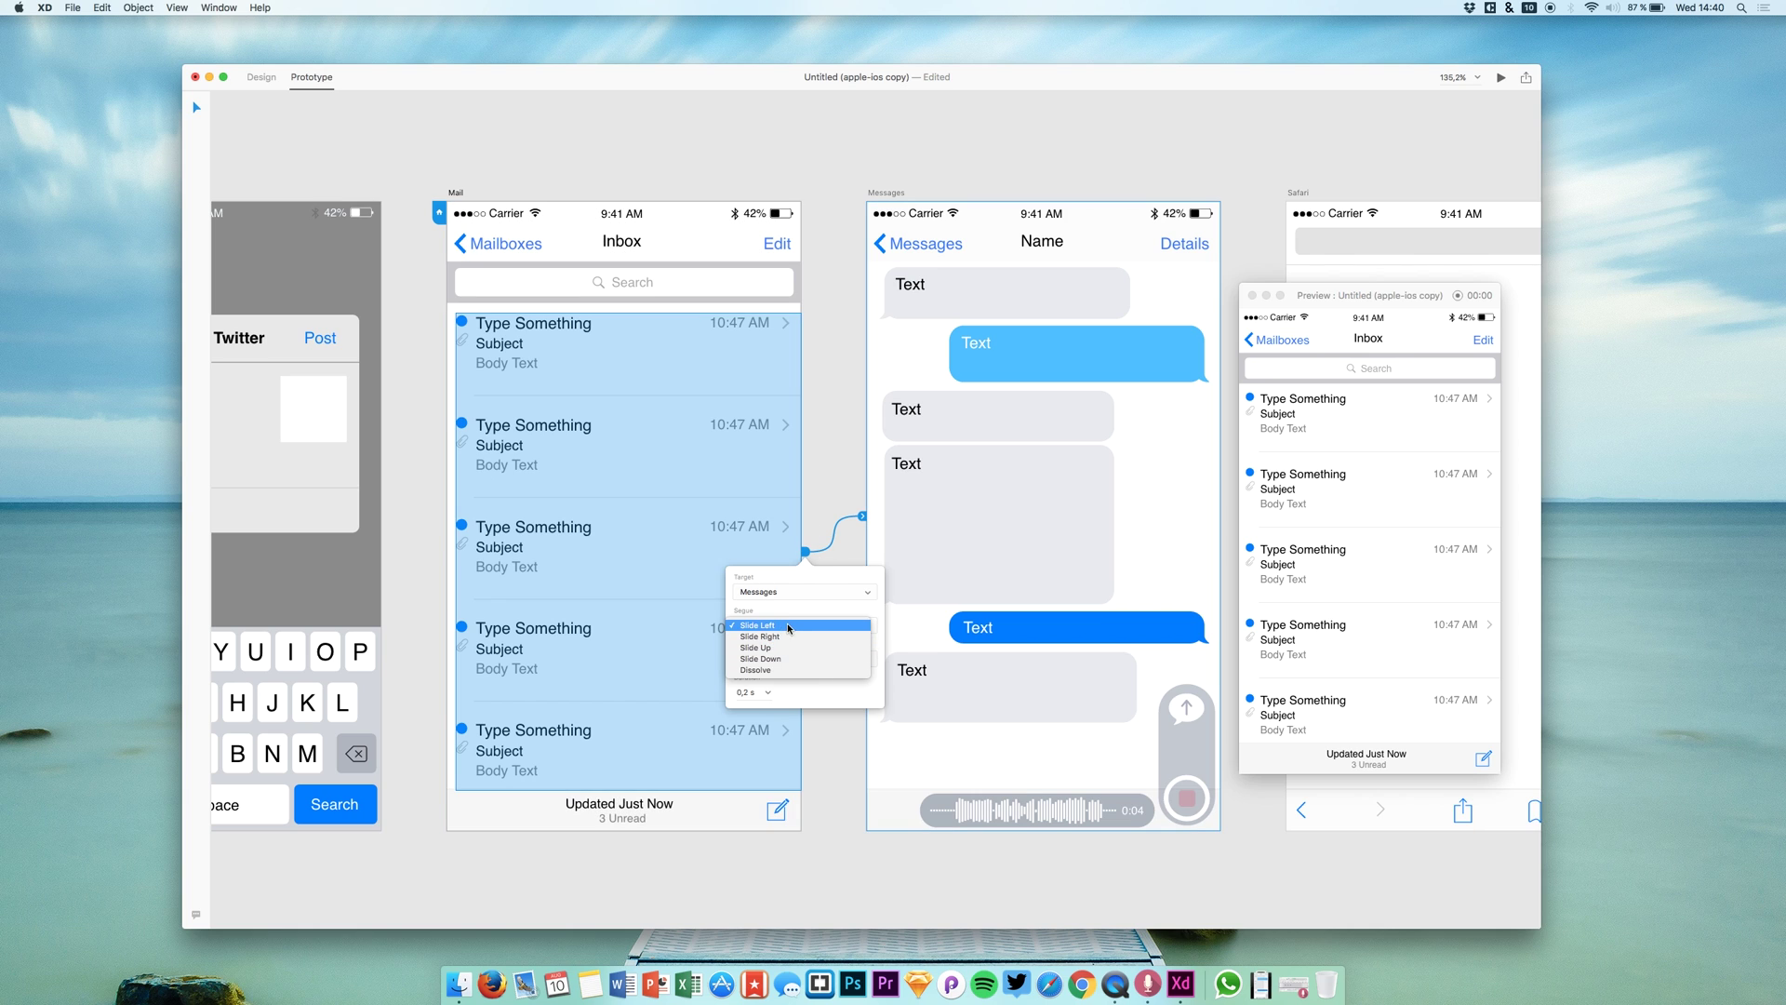
pyautogui.click(1326, 400)
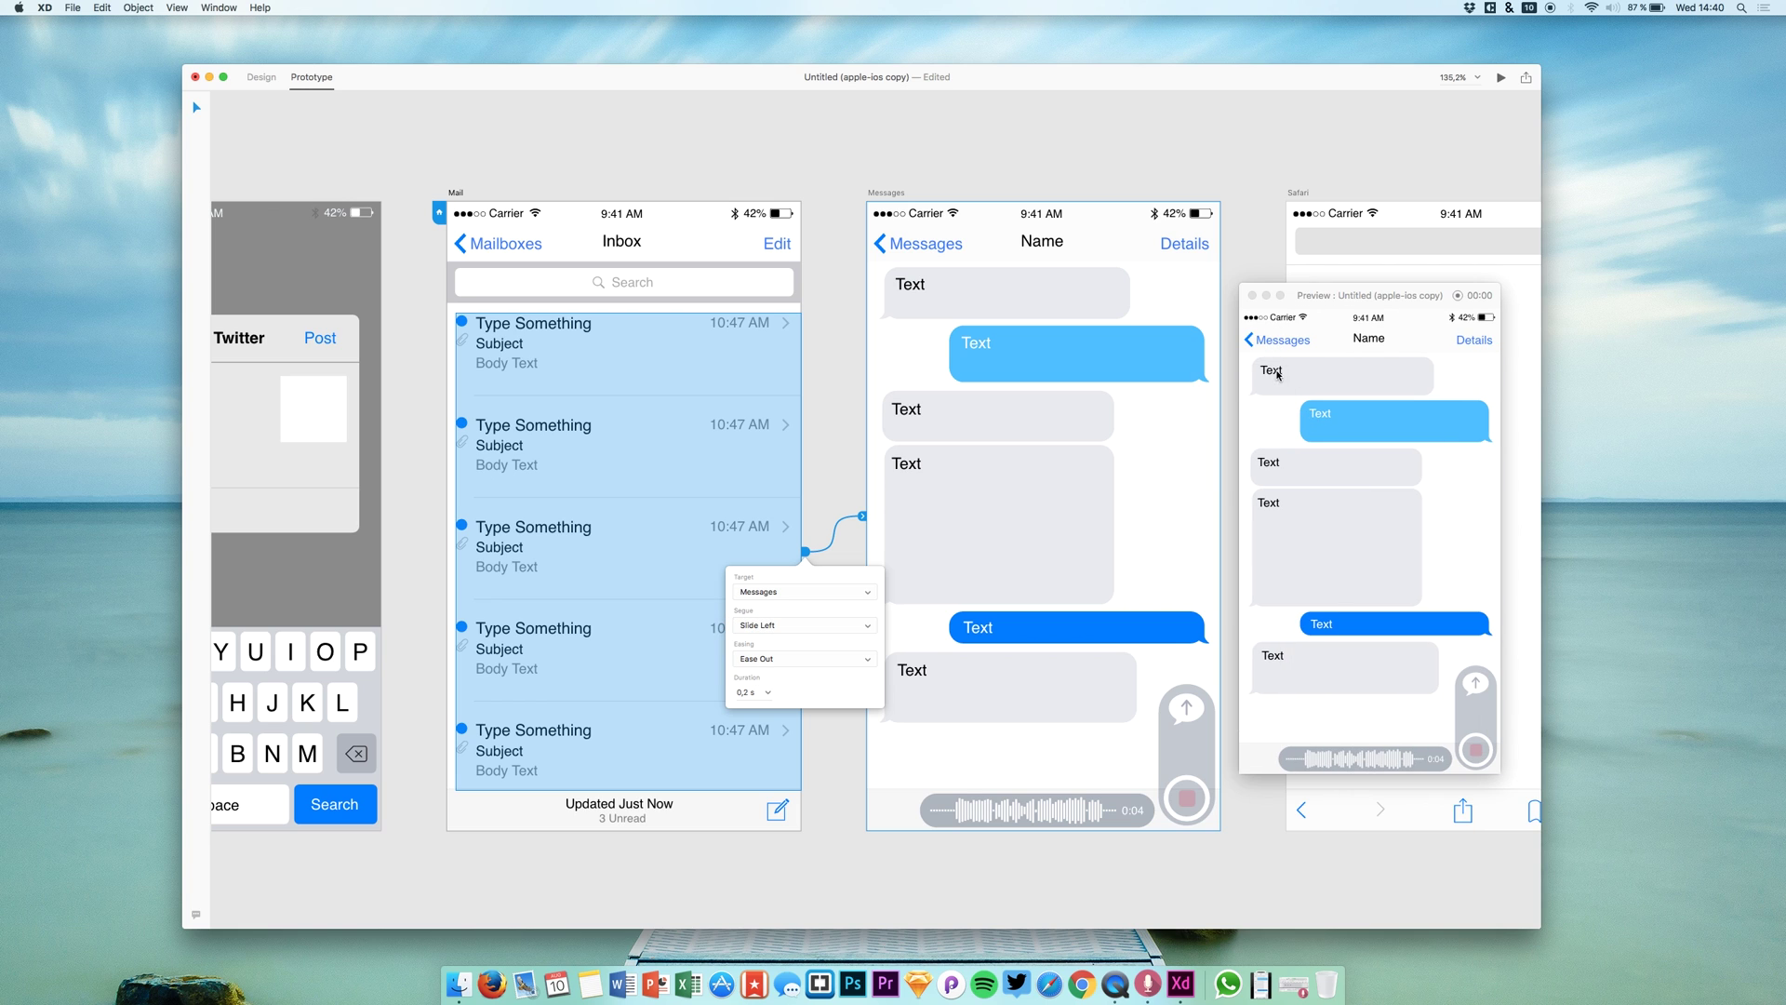
pyautogui.click(1250, 340)
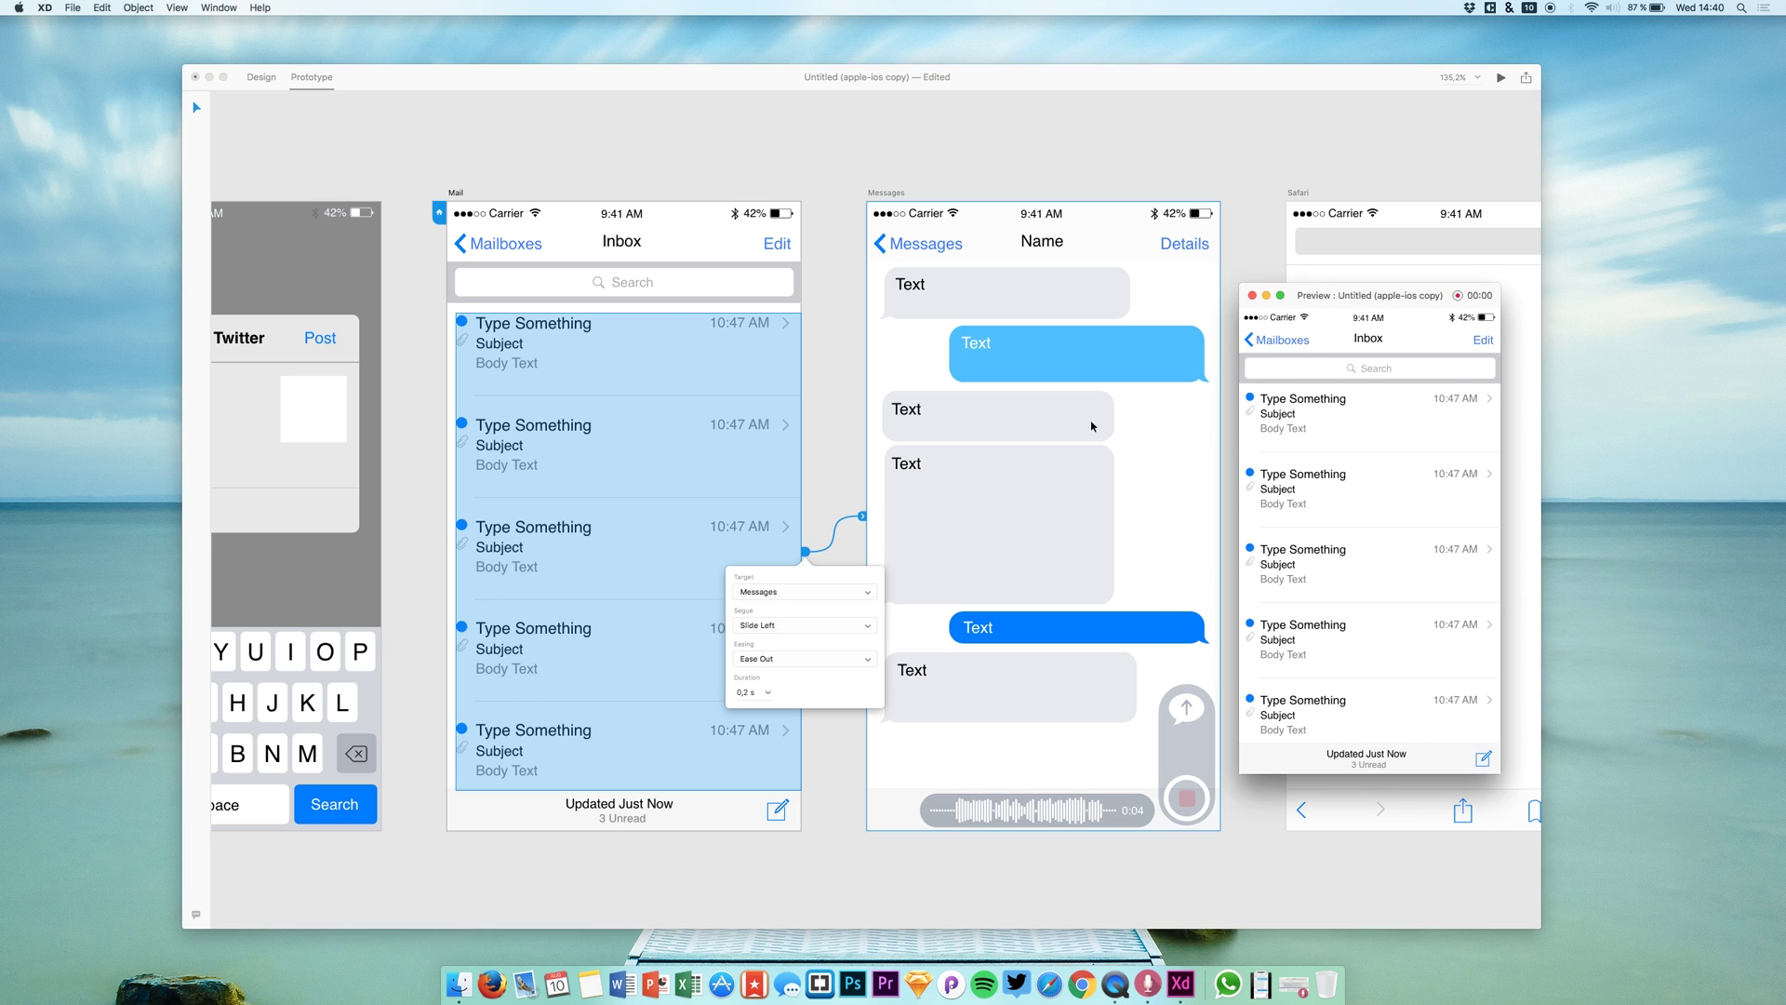
pyautogui.click(763, 627)
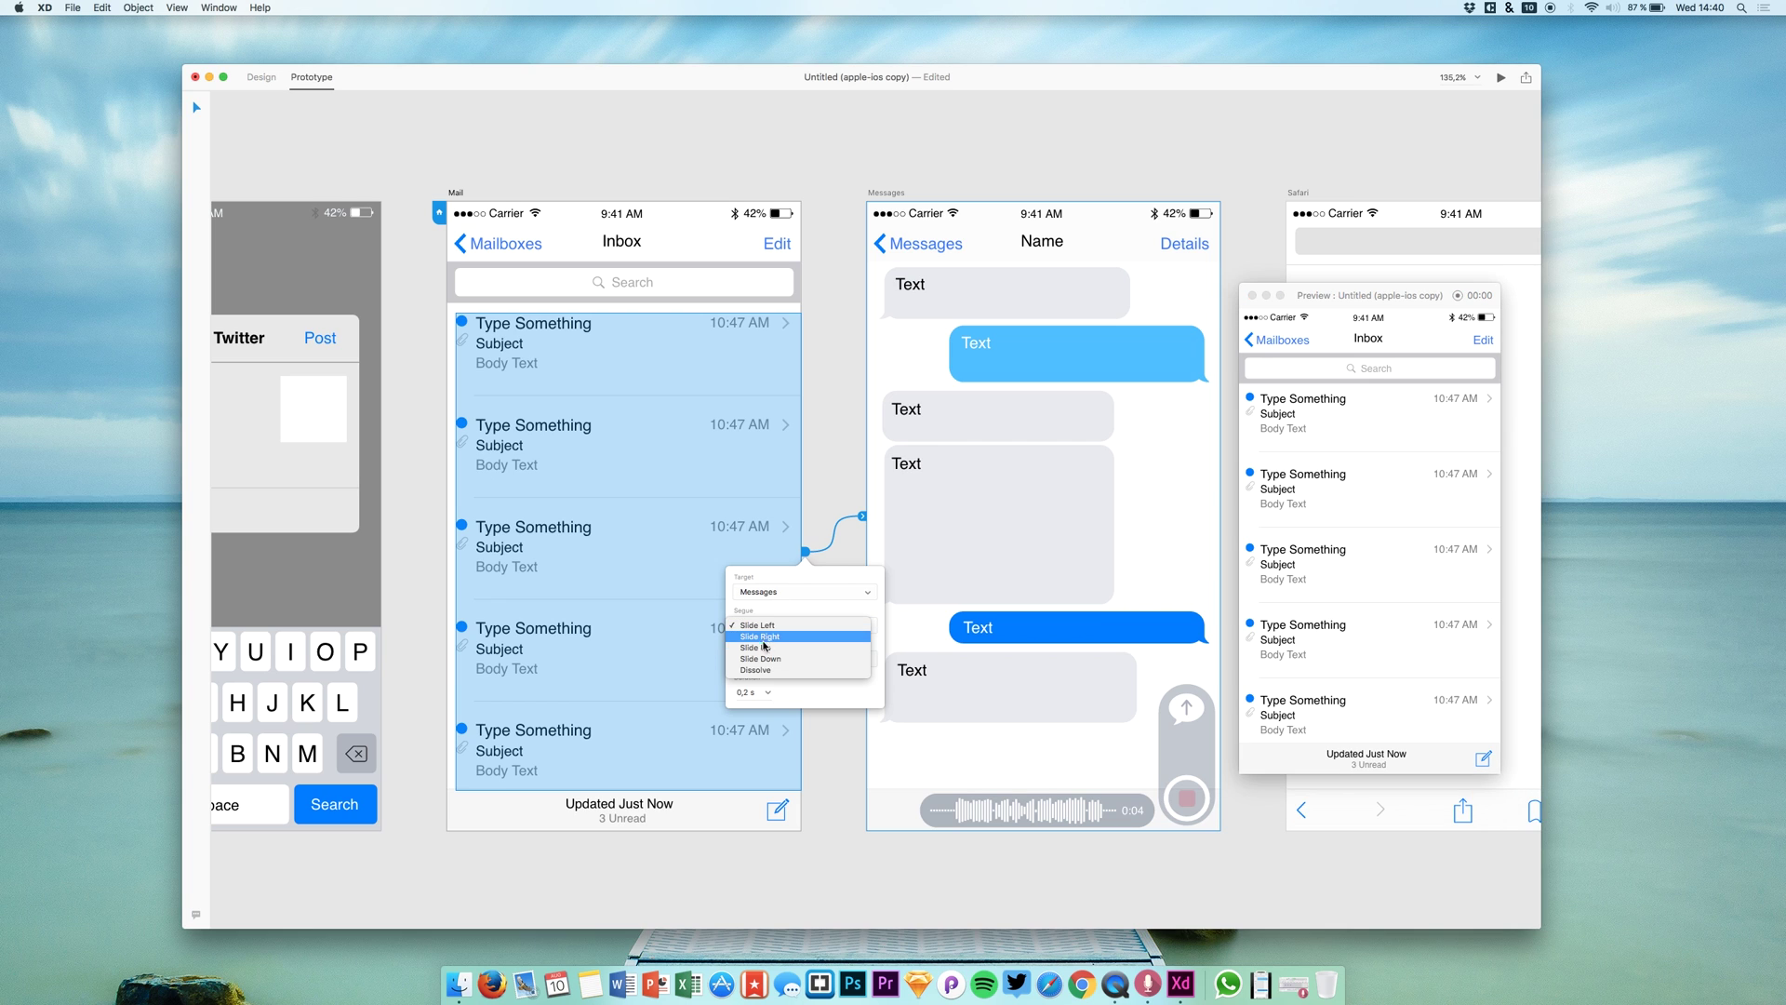
pyautogui.click(761, 636)
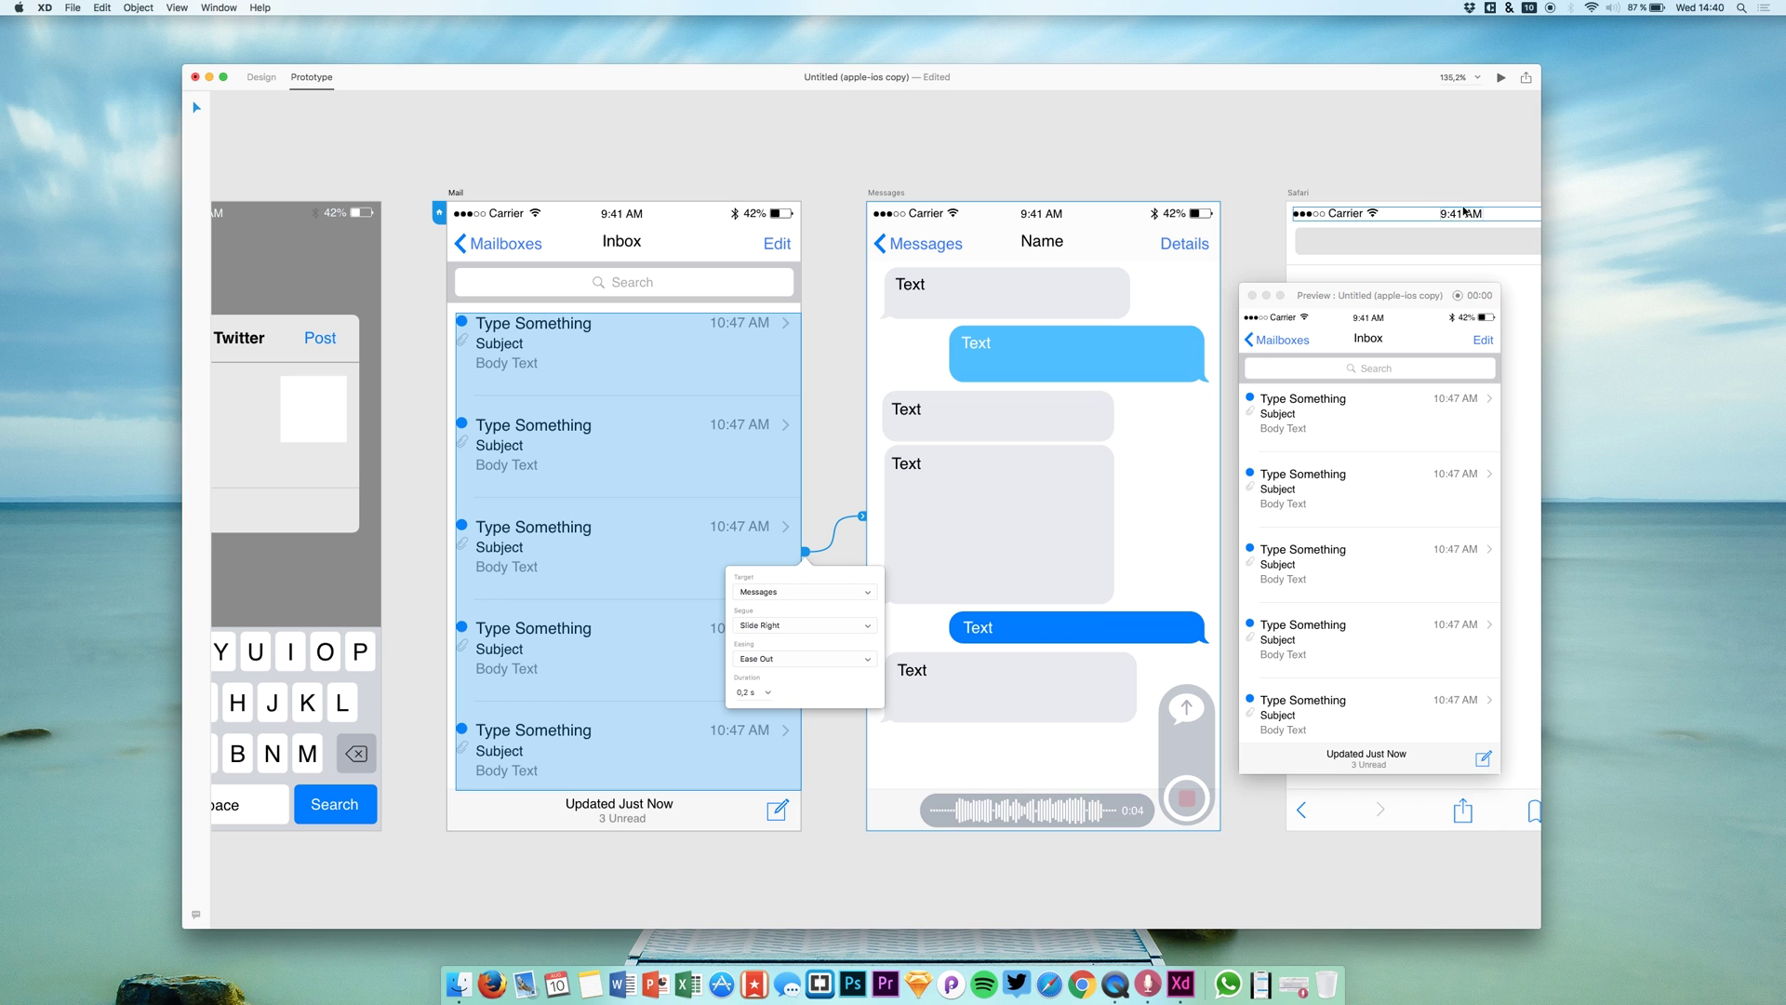
pyautogui.click(1249, 341)
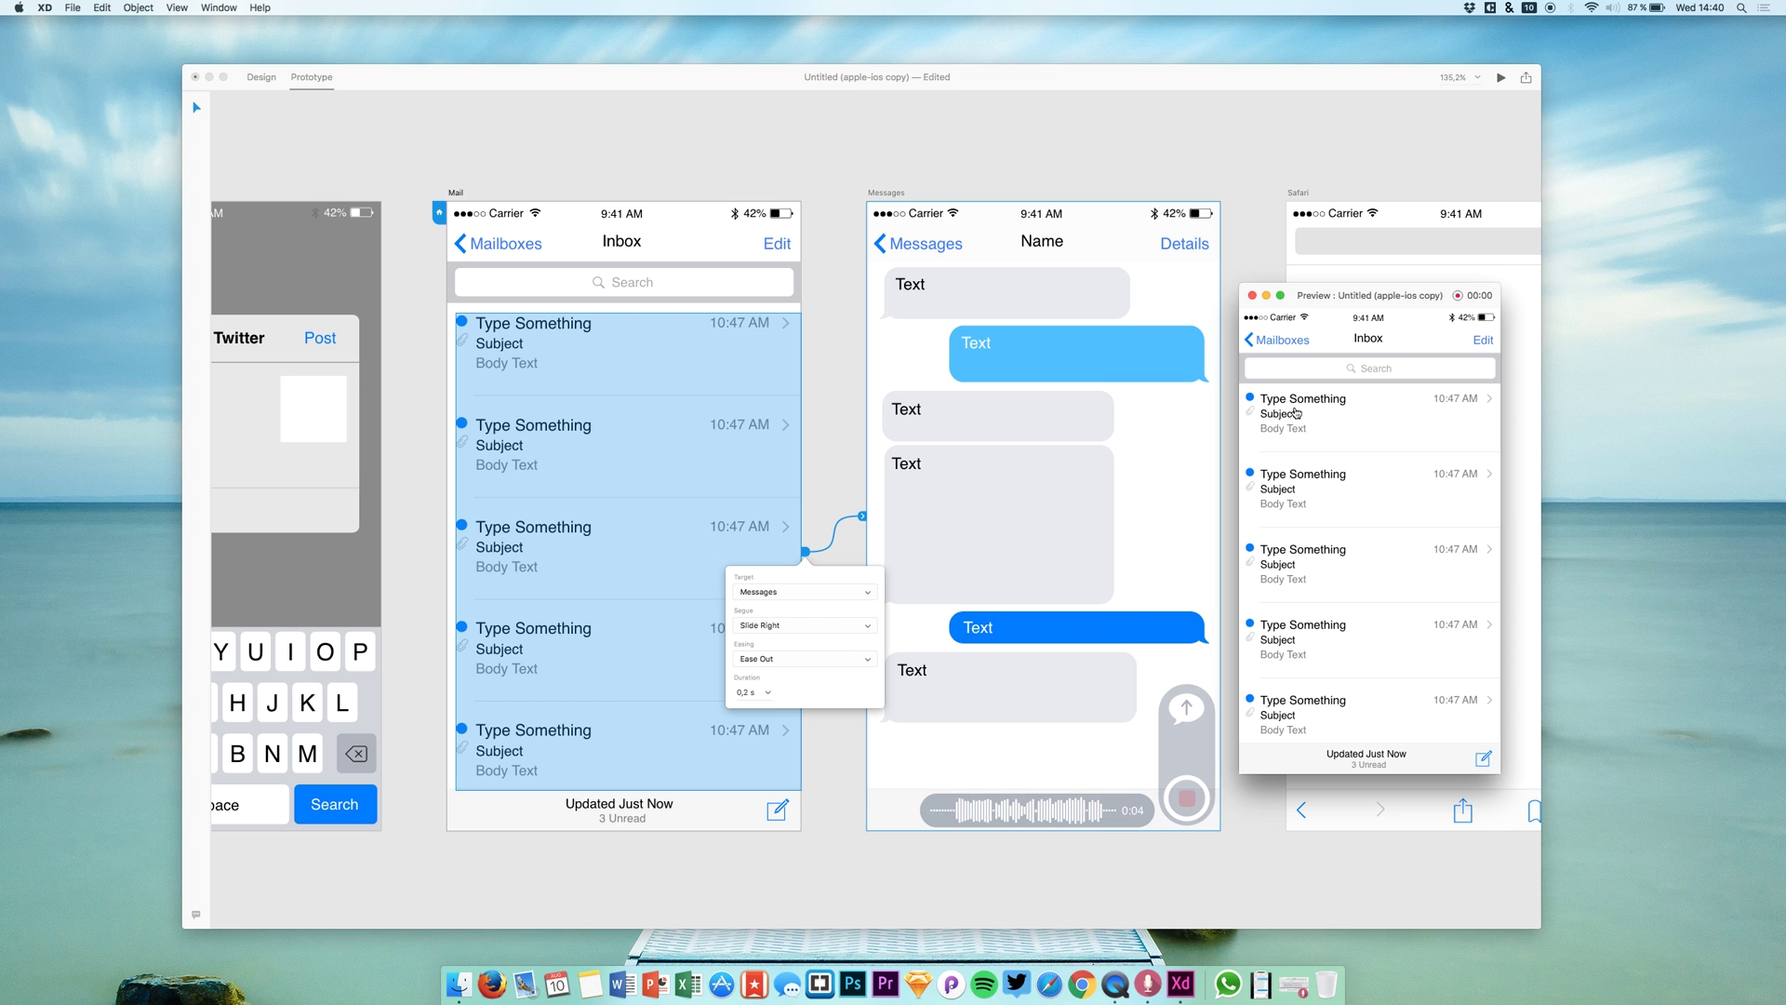
pyautogui.click(1276, 415)
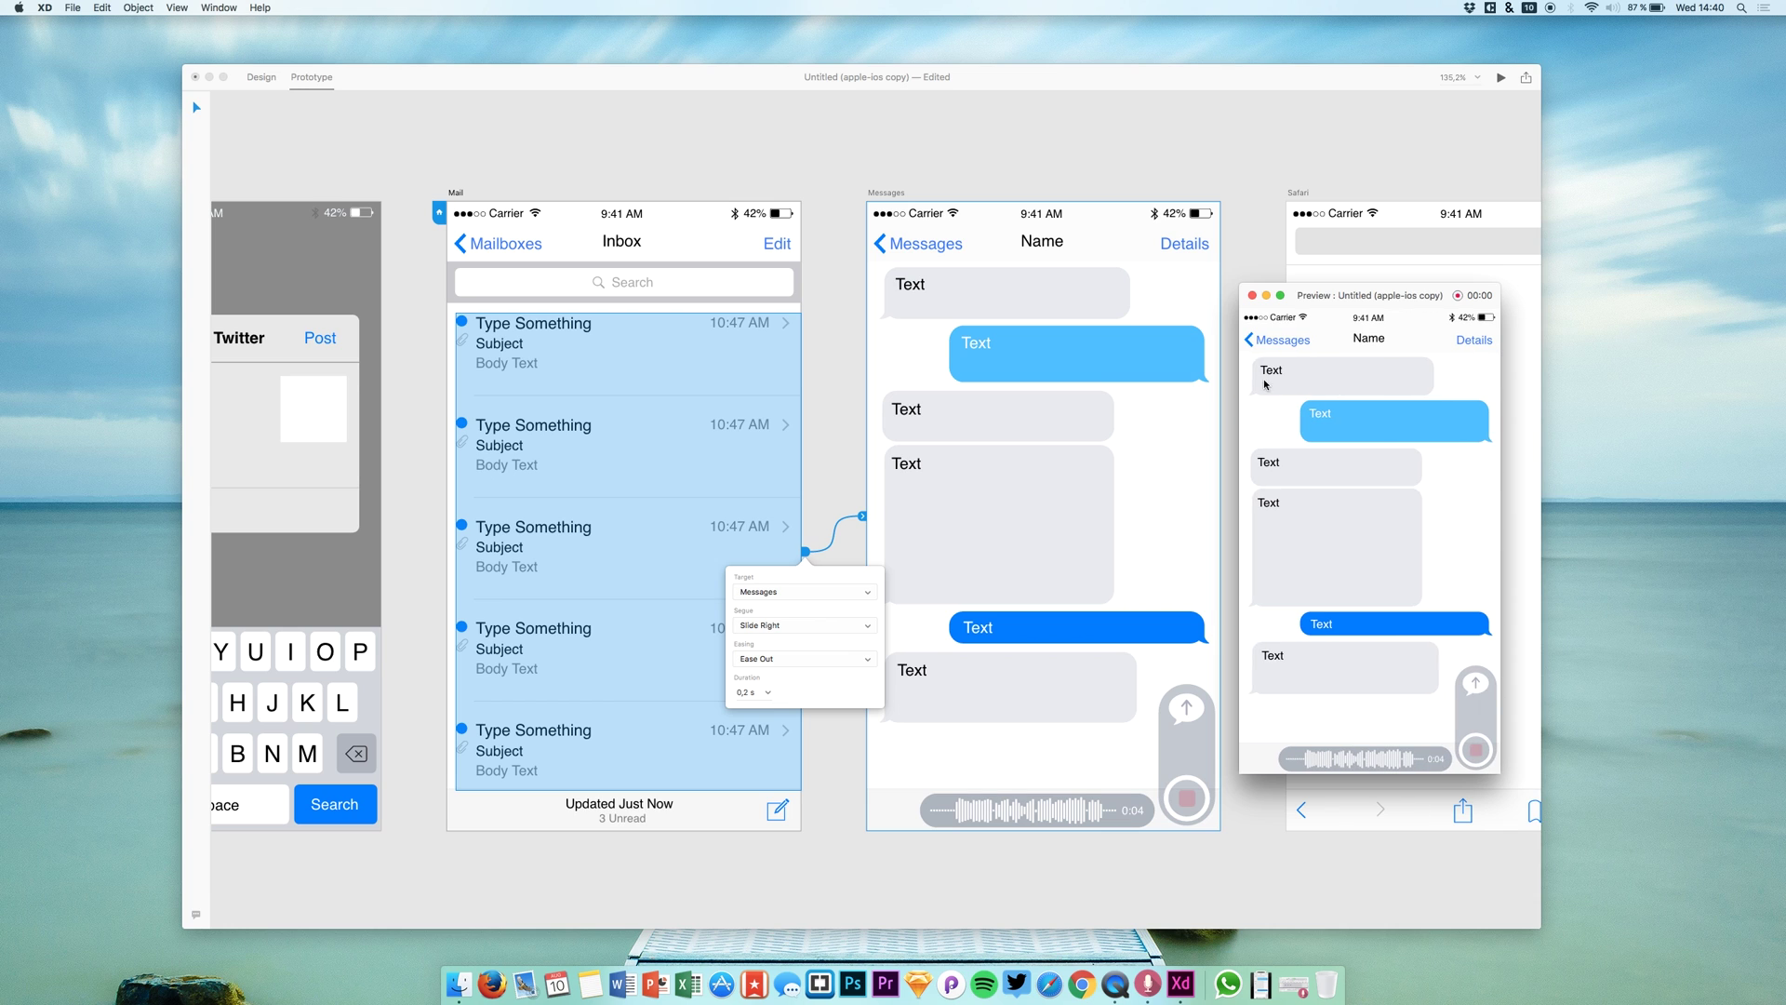
pyautogui.click(1256, 340)
# Step: Try Slide Up and then Slide Down for the inbox link, testing each in the preview
pyautogui.click(774, 625)
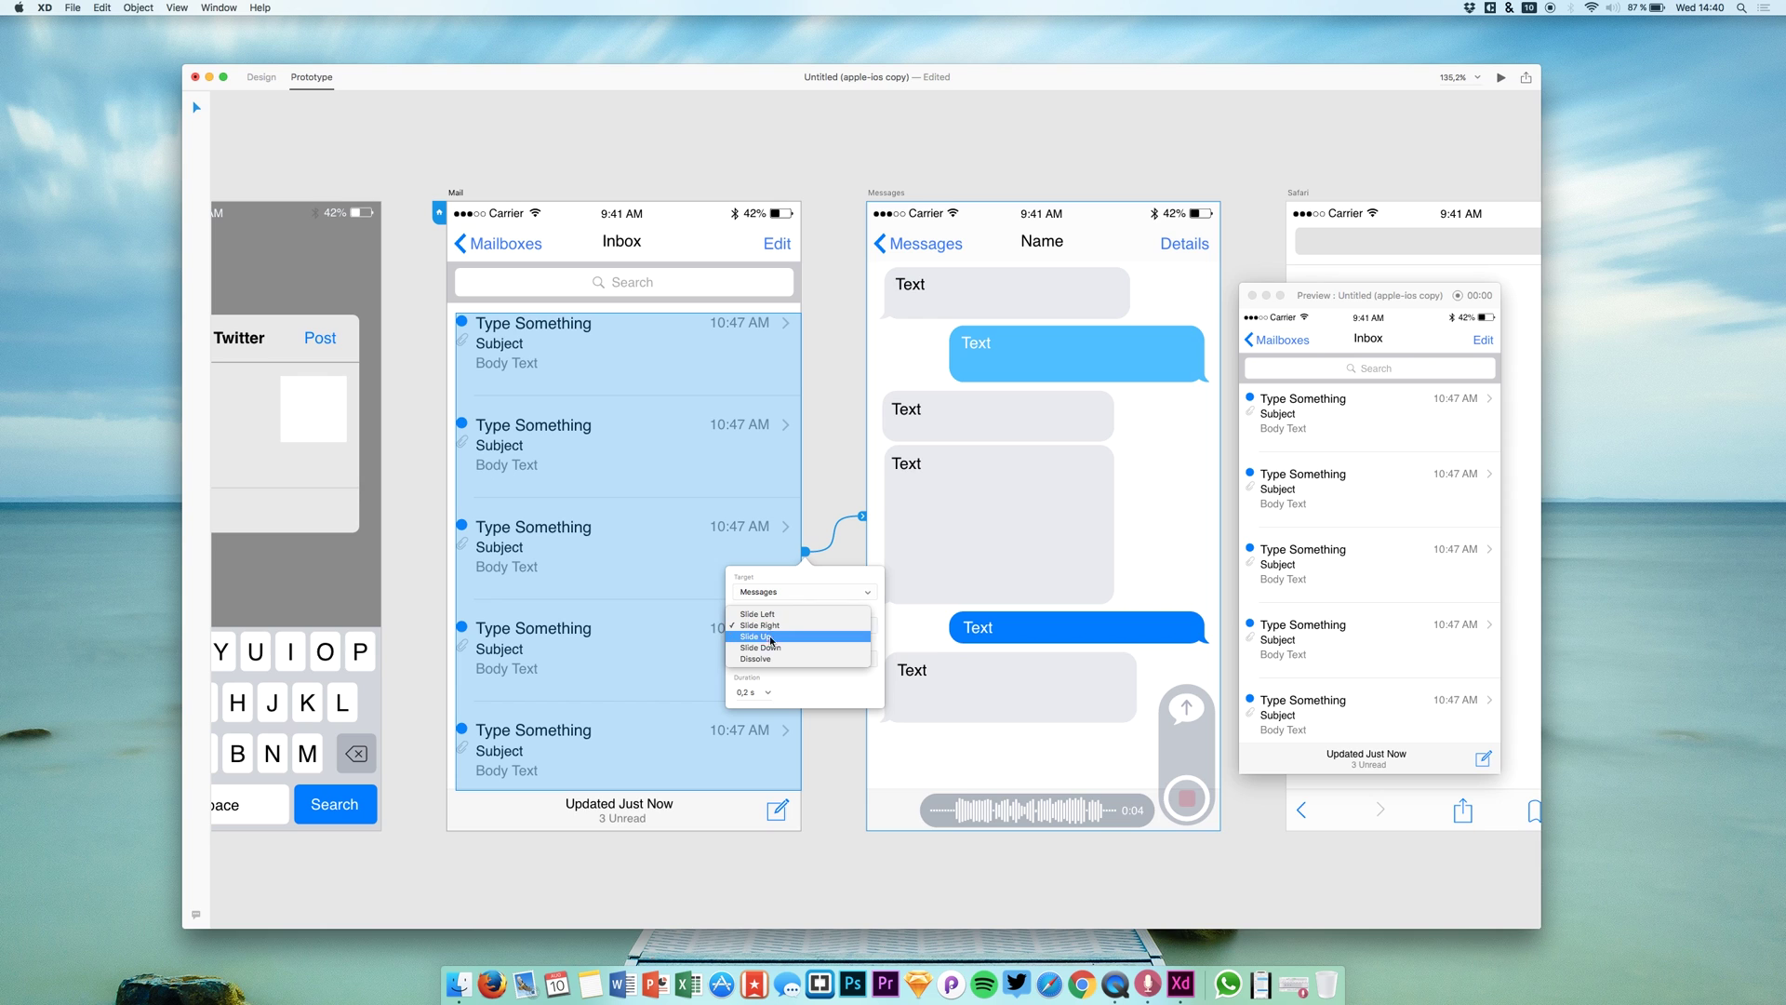
pyautogui.click(771, 637)
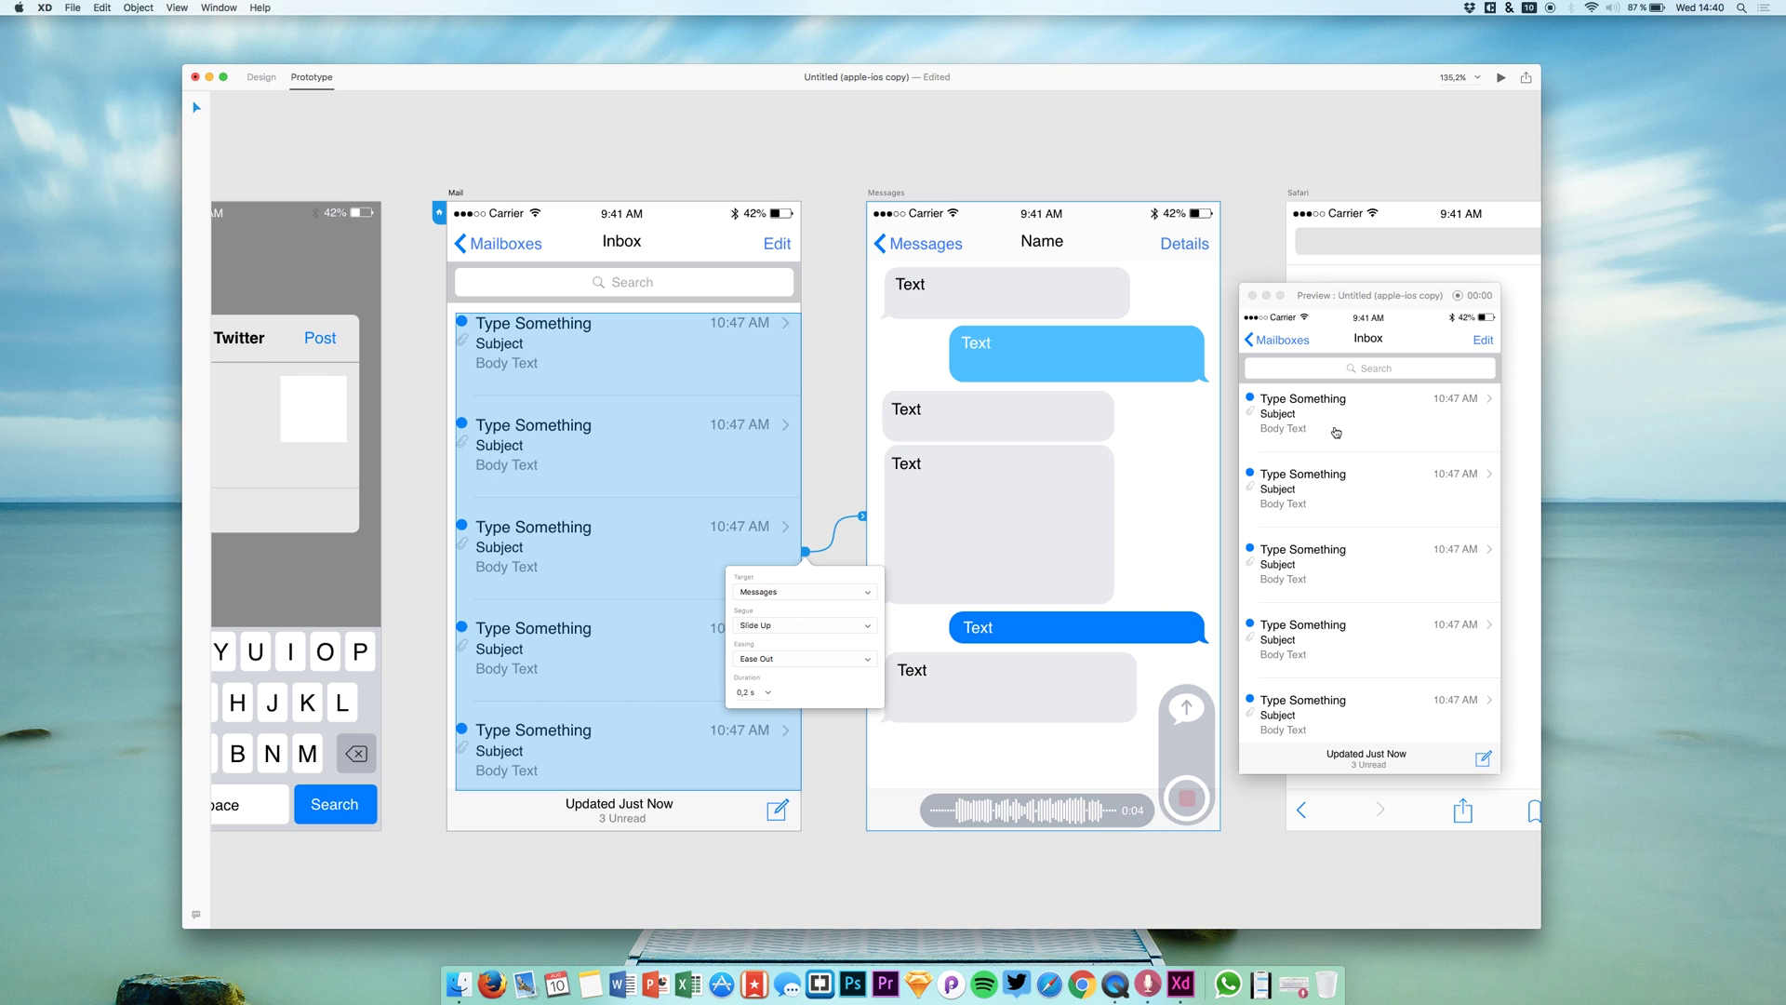
pyautogui.click(1336, 432)
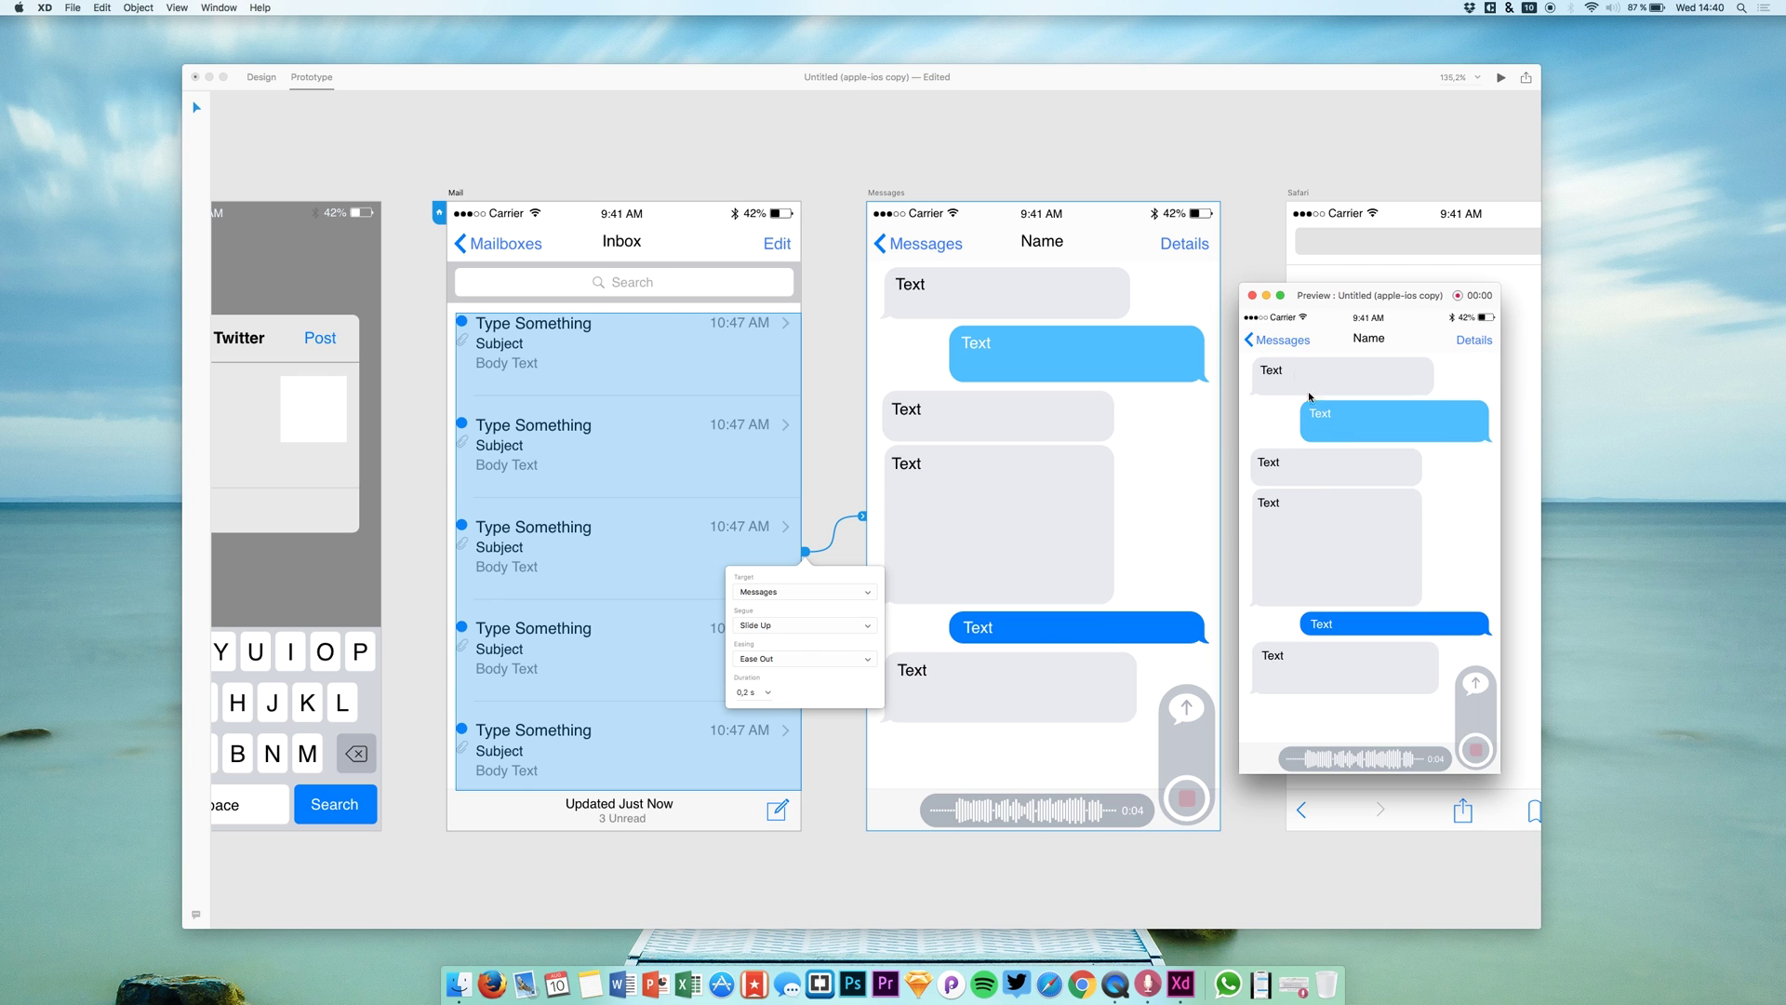
pyautogui.click(1251, 340)
pyautogui.click(772, 631)
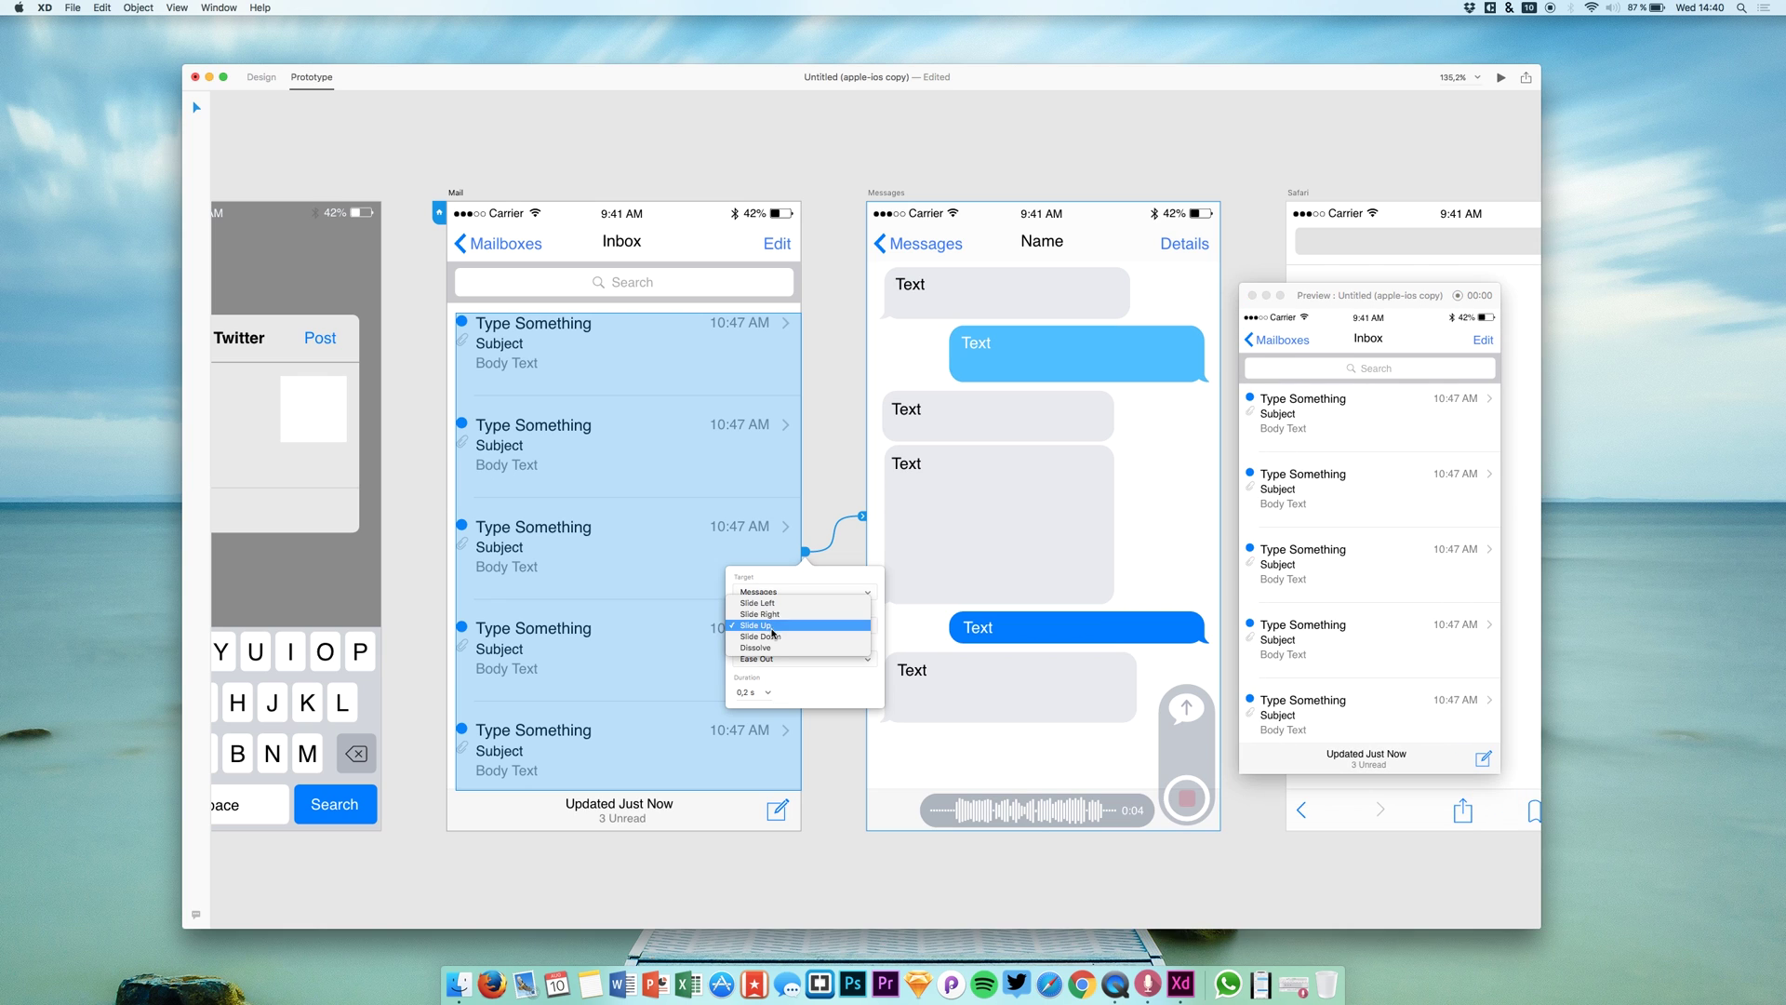
pyautogui.click(771, 636)
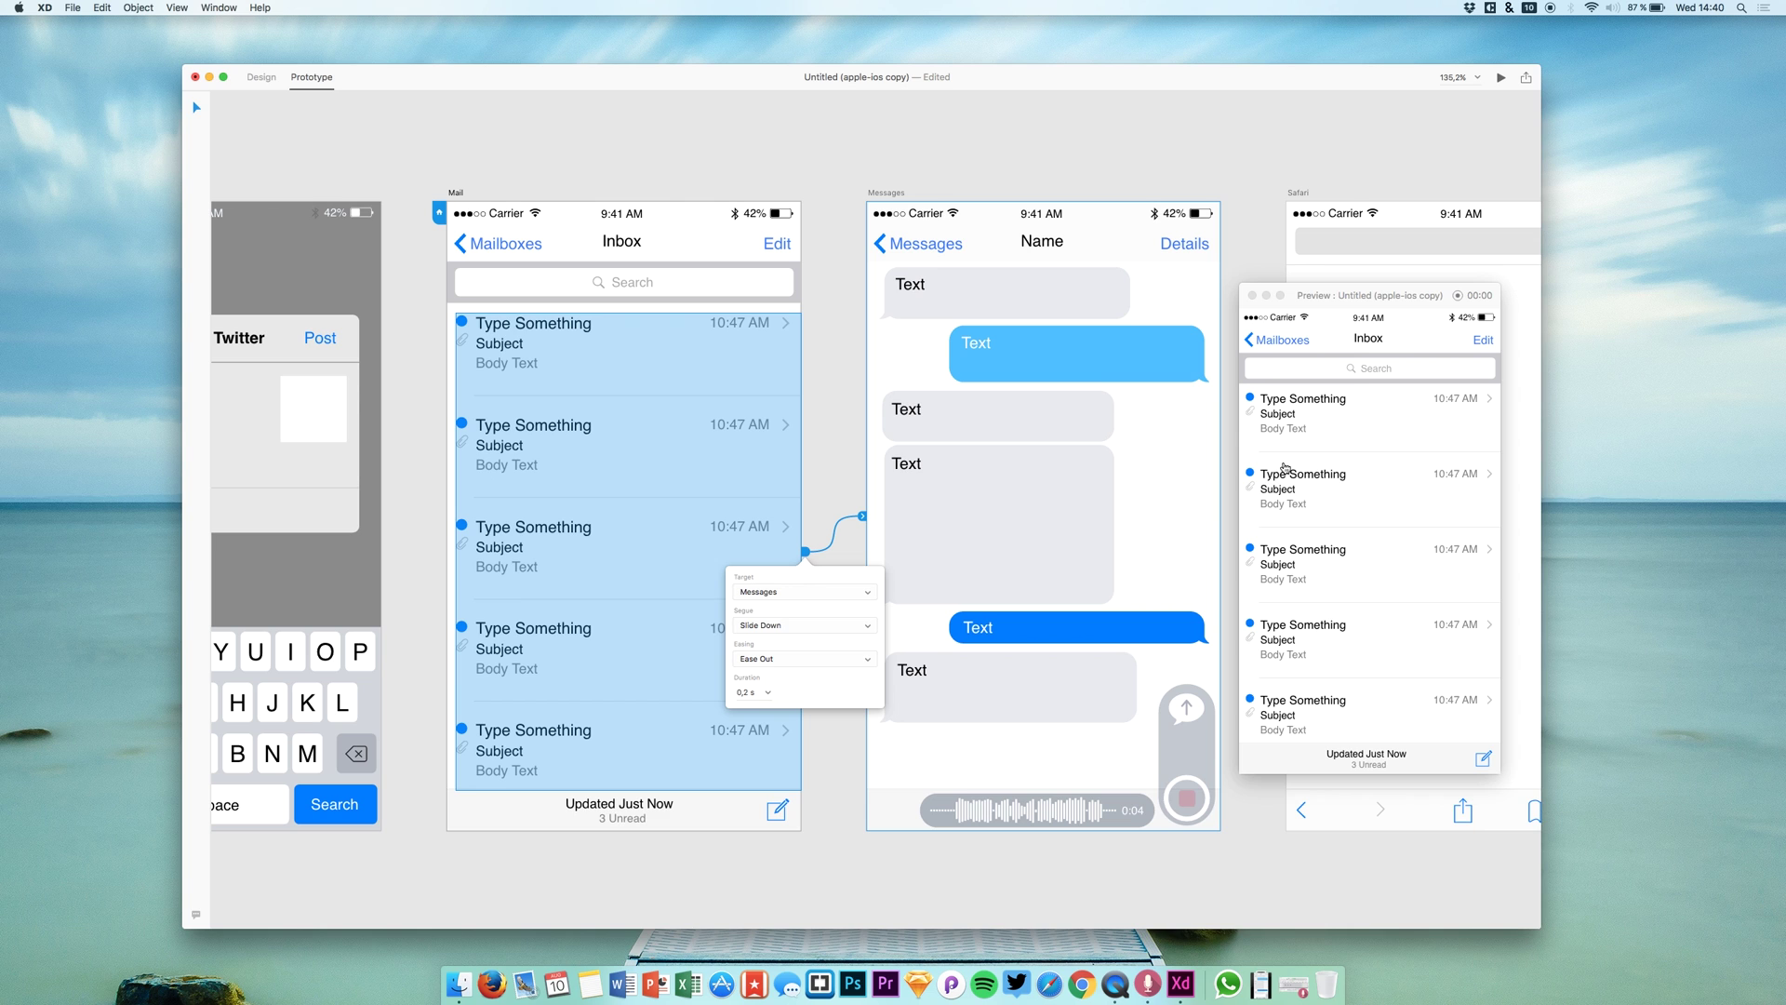
pyautogui.click(1300, 426)
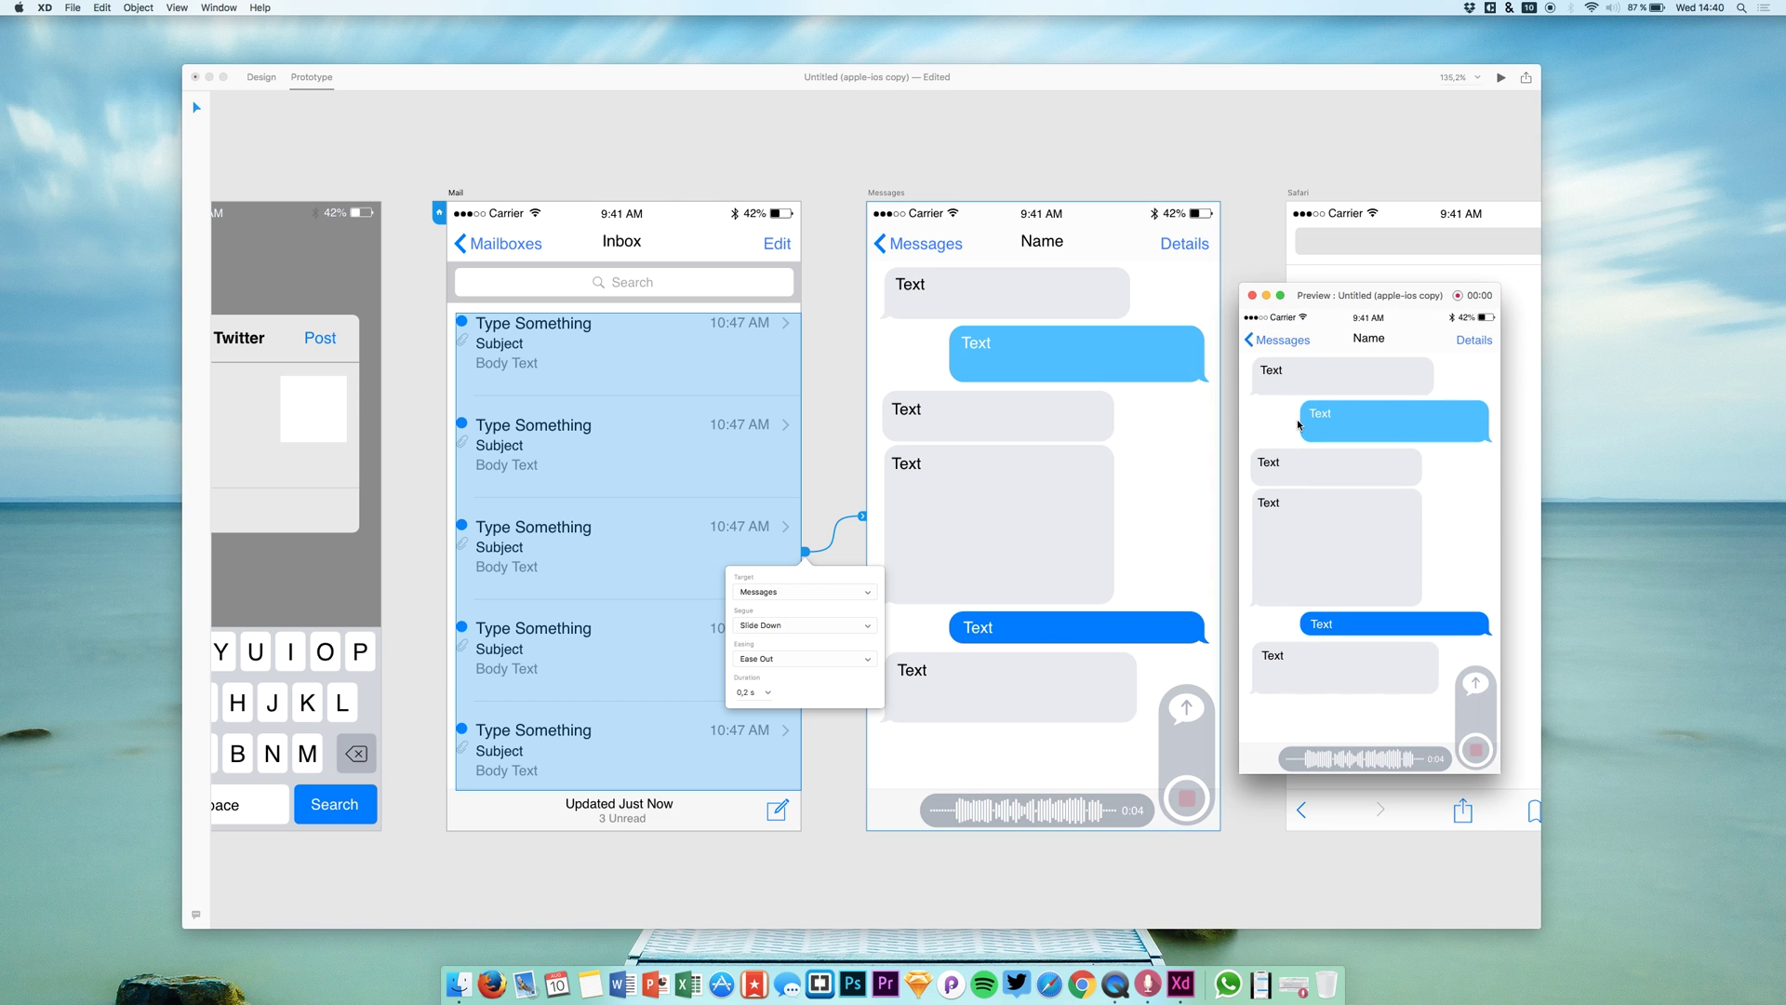
pyautogui.click(1251, 342)
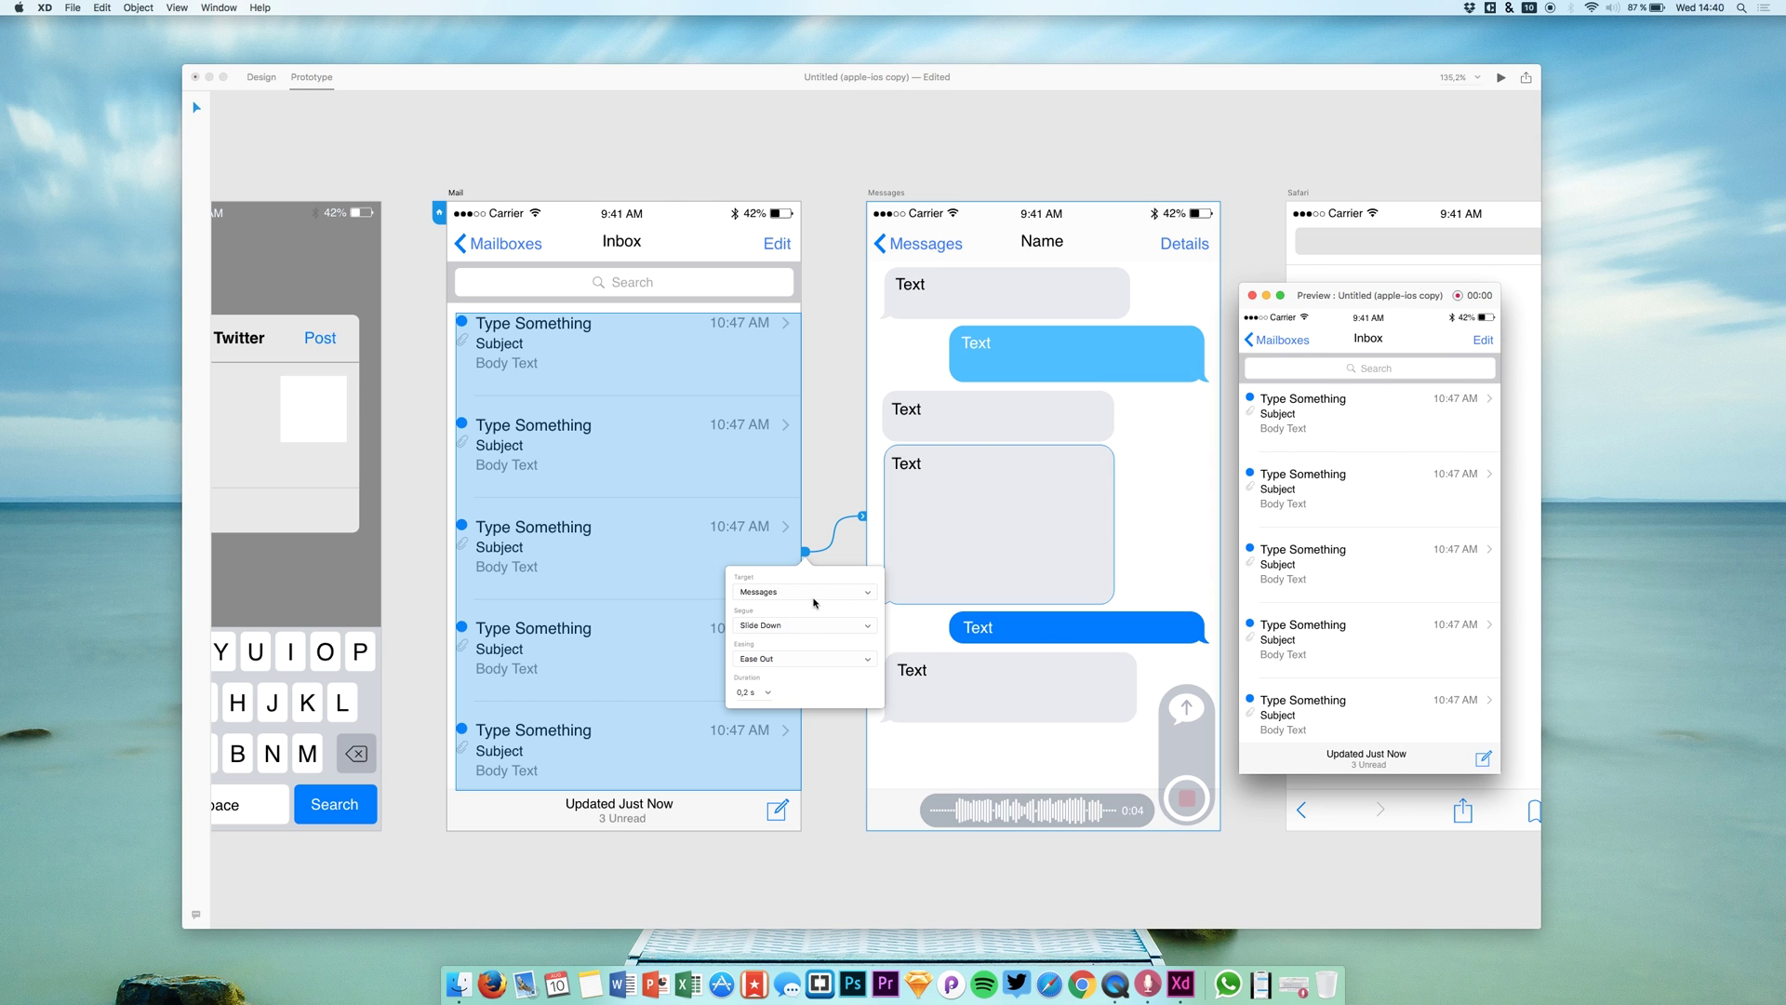
# Step: Switch the inbox transition to Dissolve, test it, and return the preview to the inbox
pyautogui.click(793, 626)
pyautogui.click(772, 642)
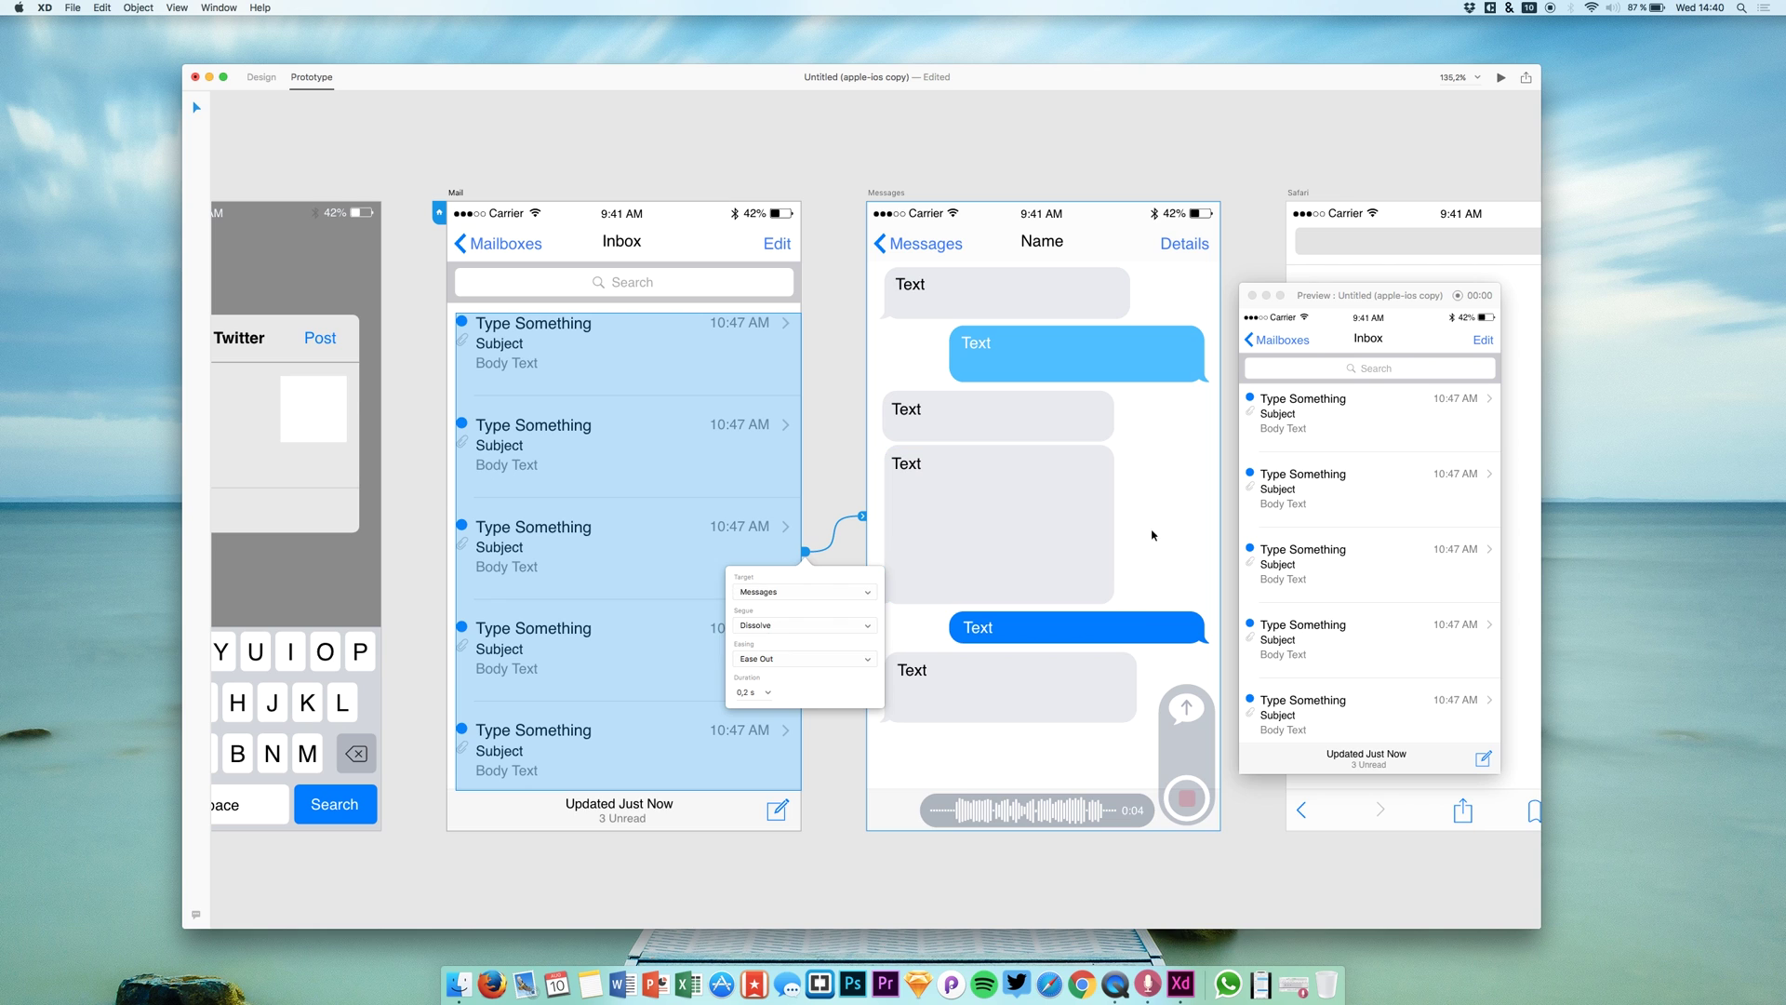
pyautogui.click(1327, 500)
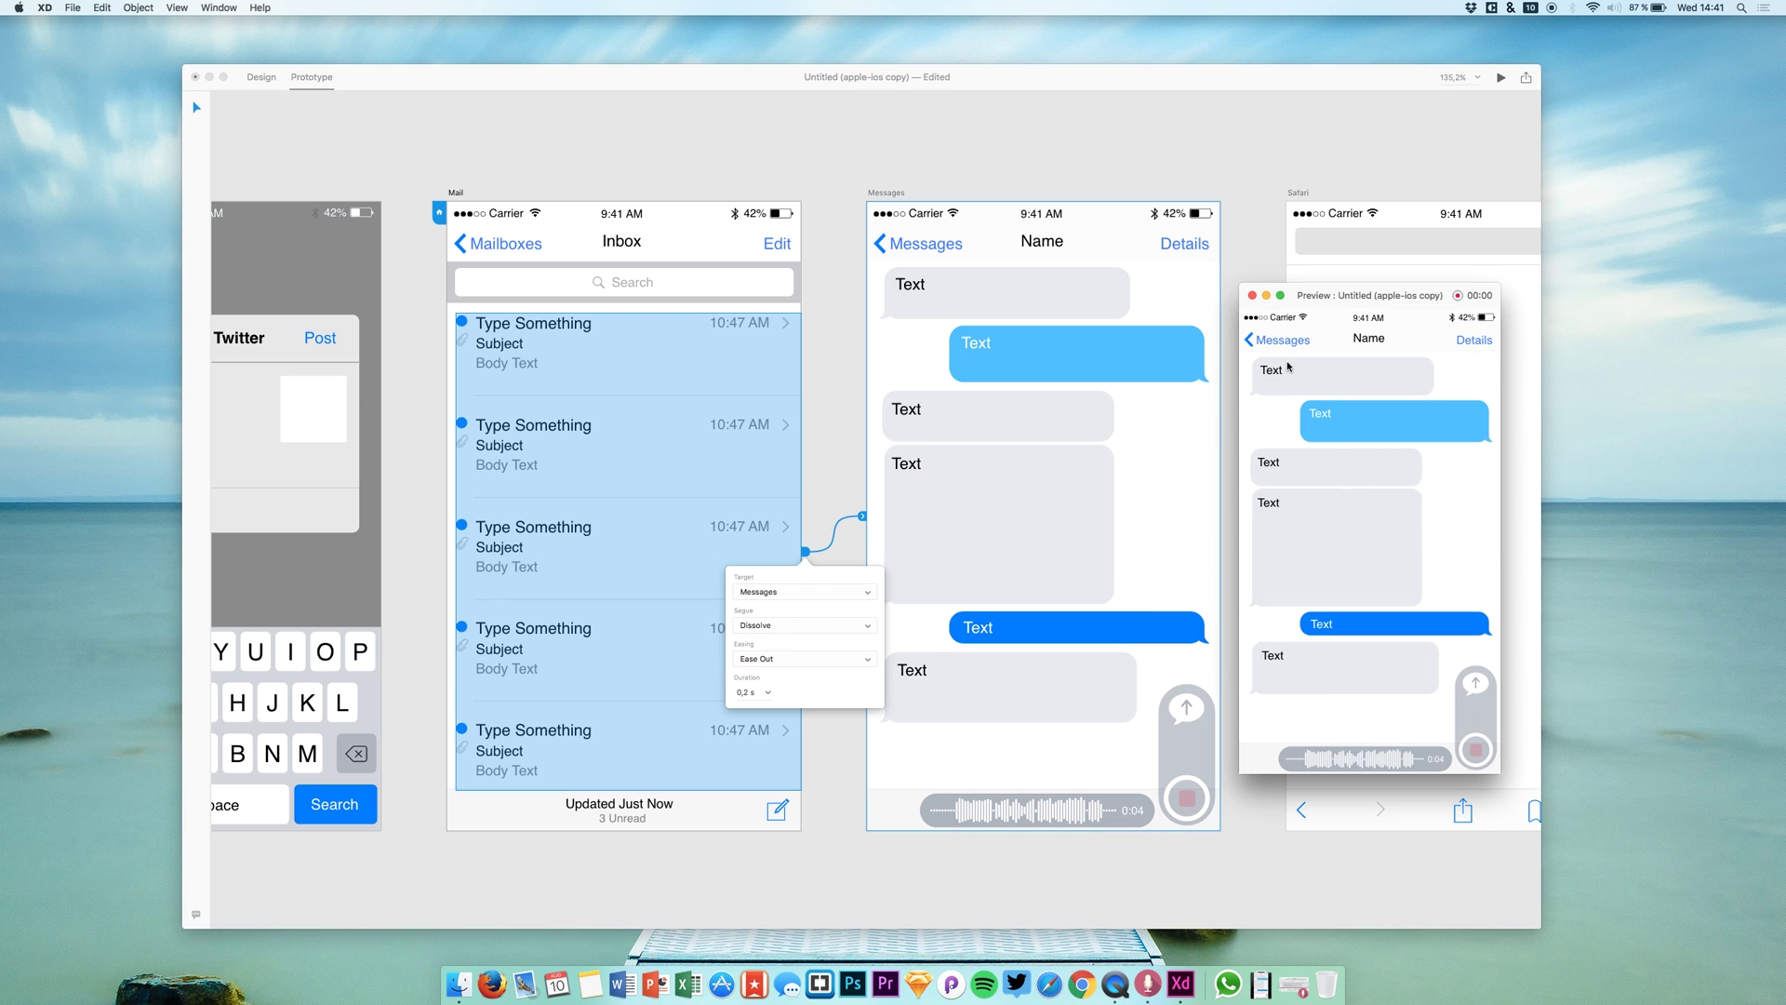
pyautogui.click(1250, 342)
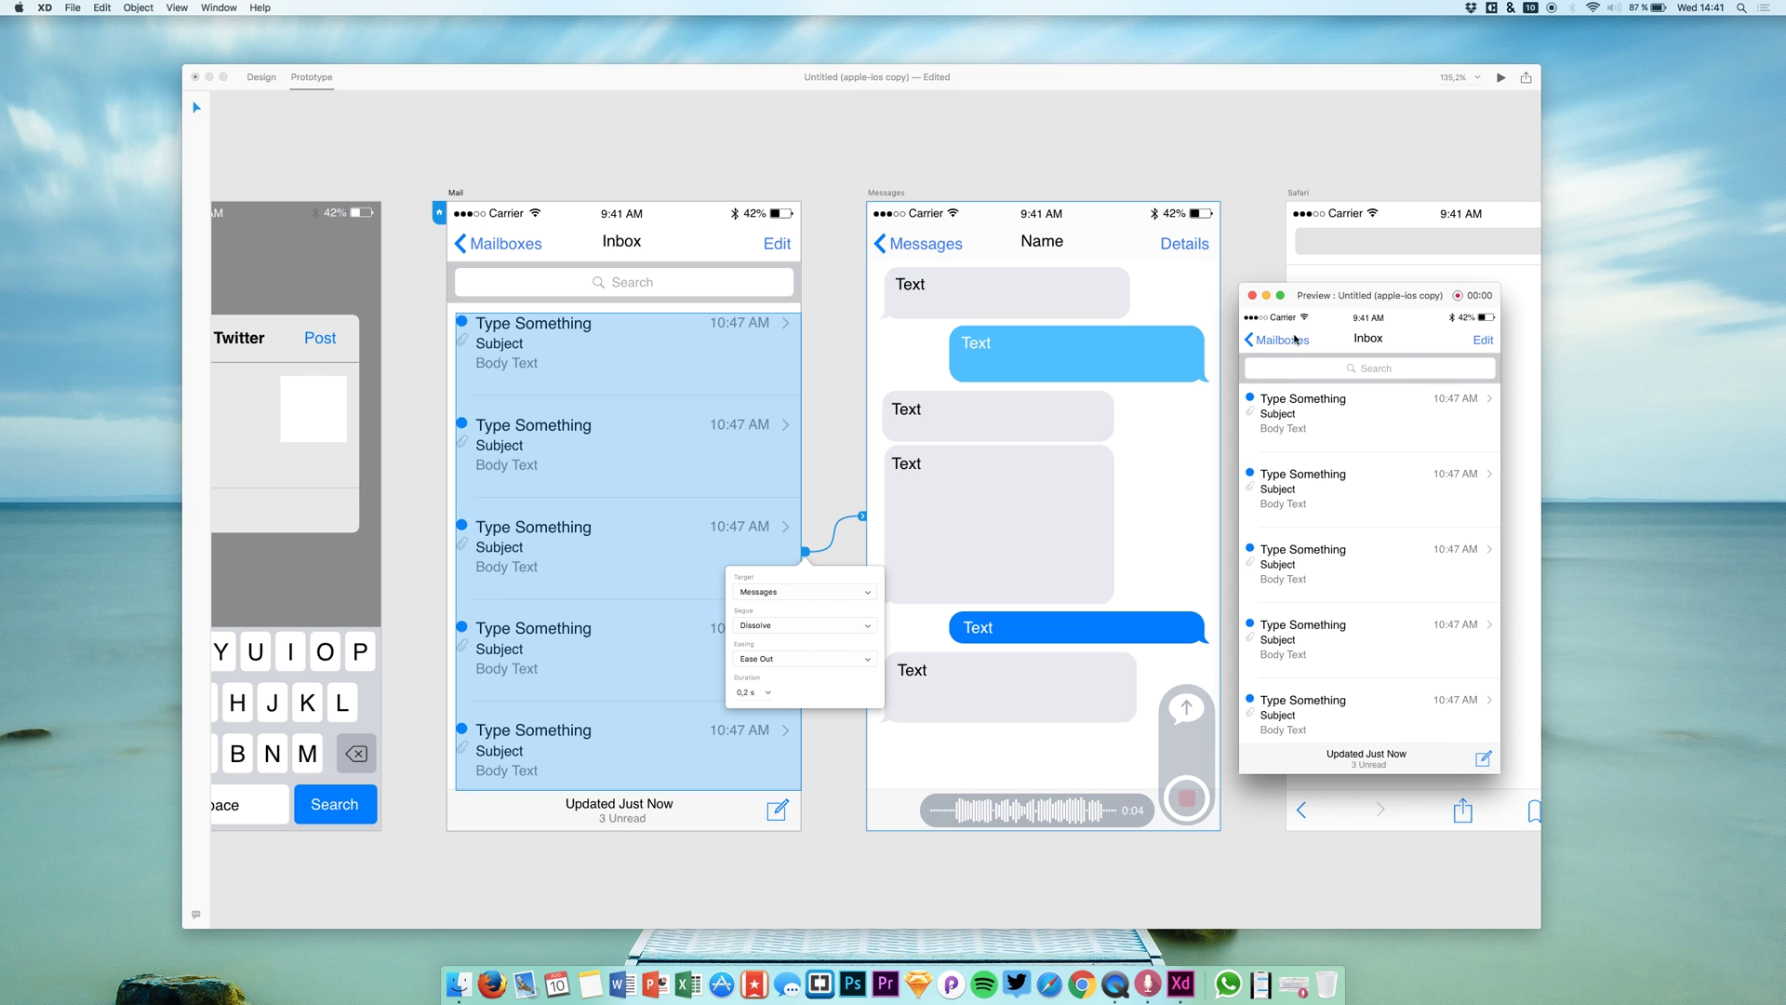
# Step: Set the inbox link's transition back to Slide Left with Ease Out easing
pyautogui.click(777, 628)
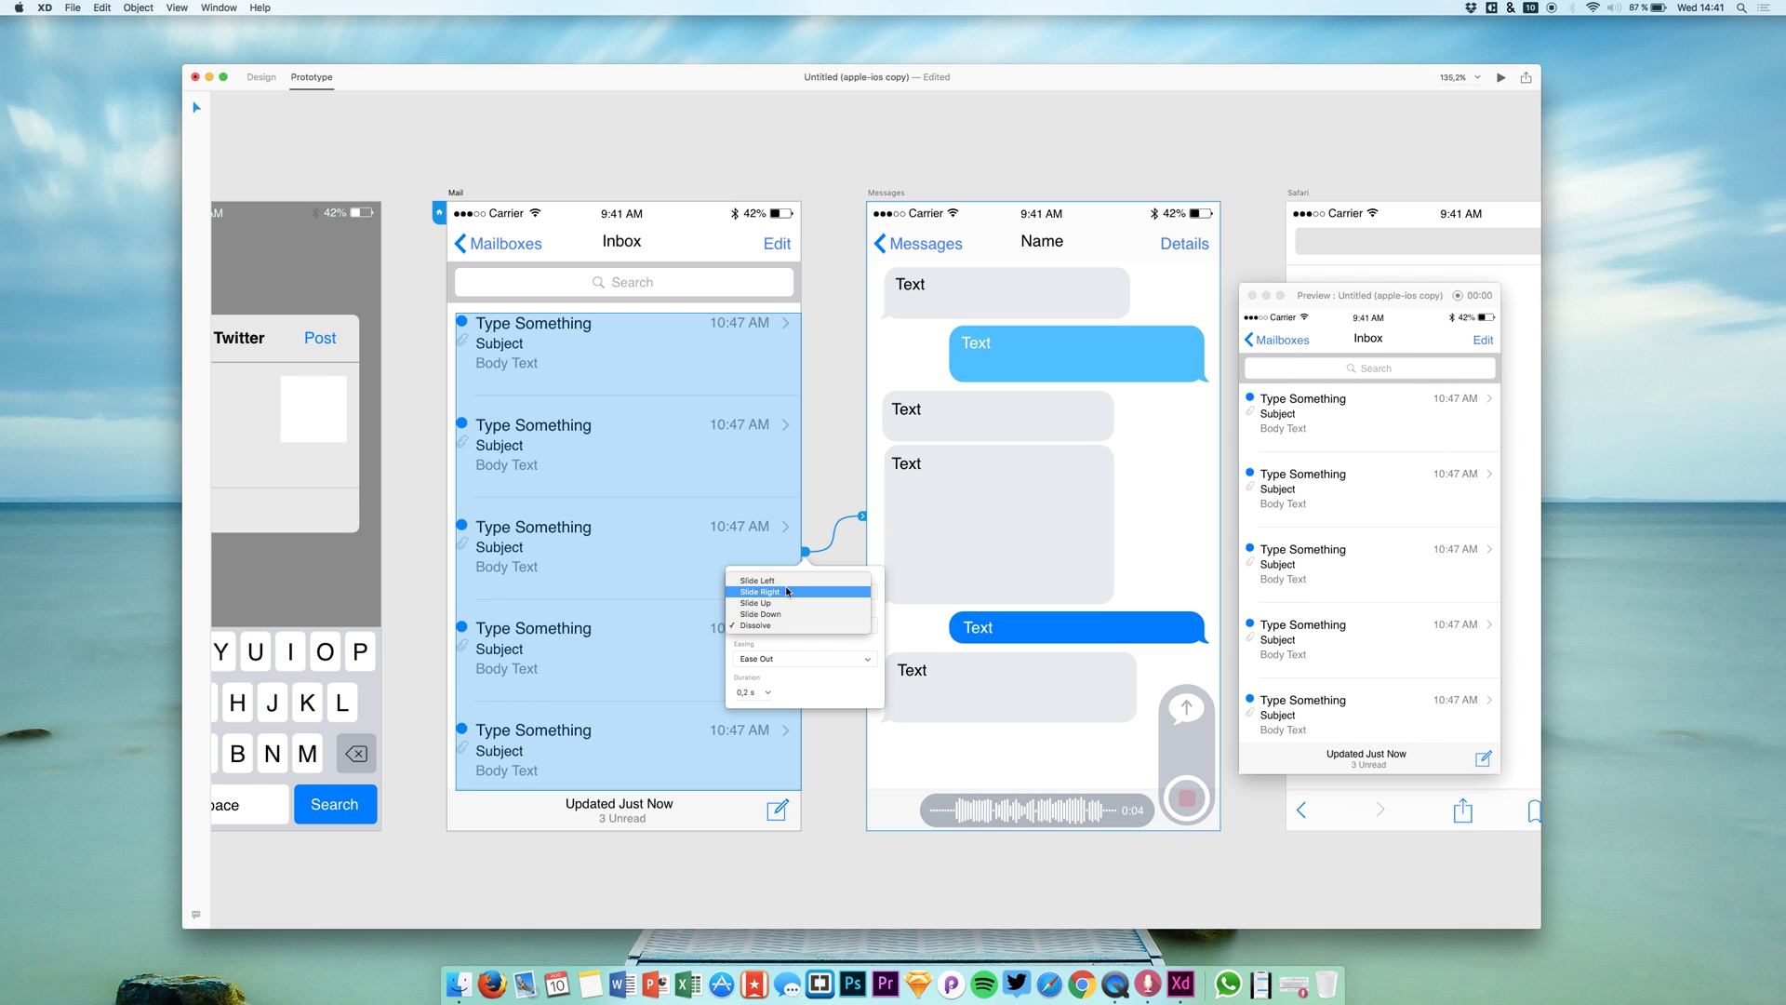
pyautogui.click(788, 582)
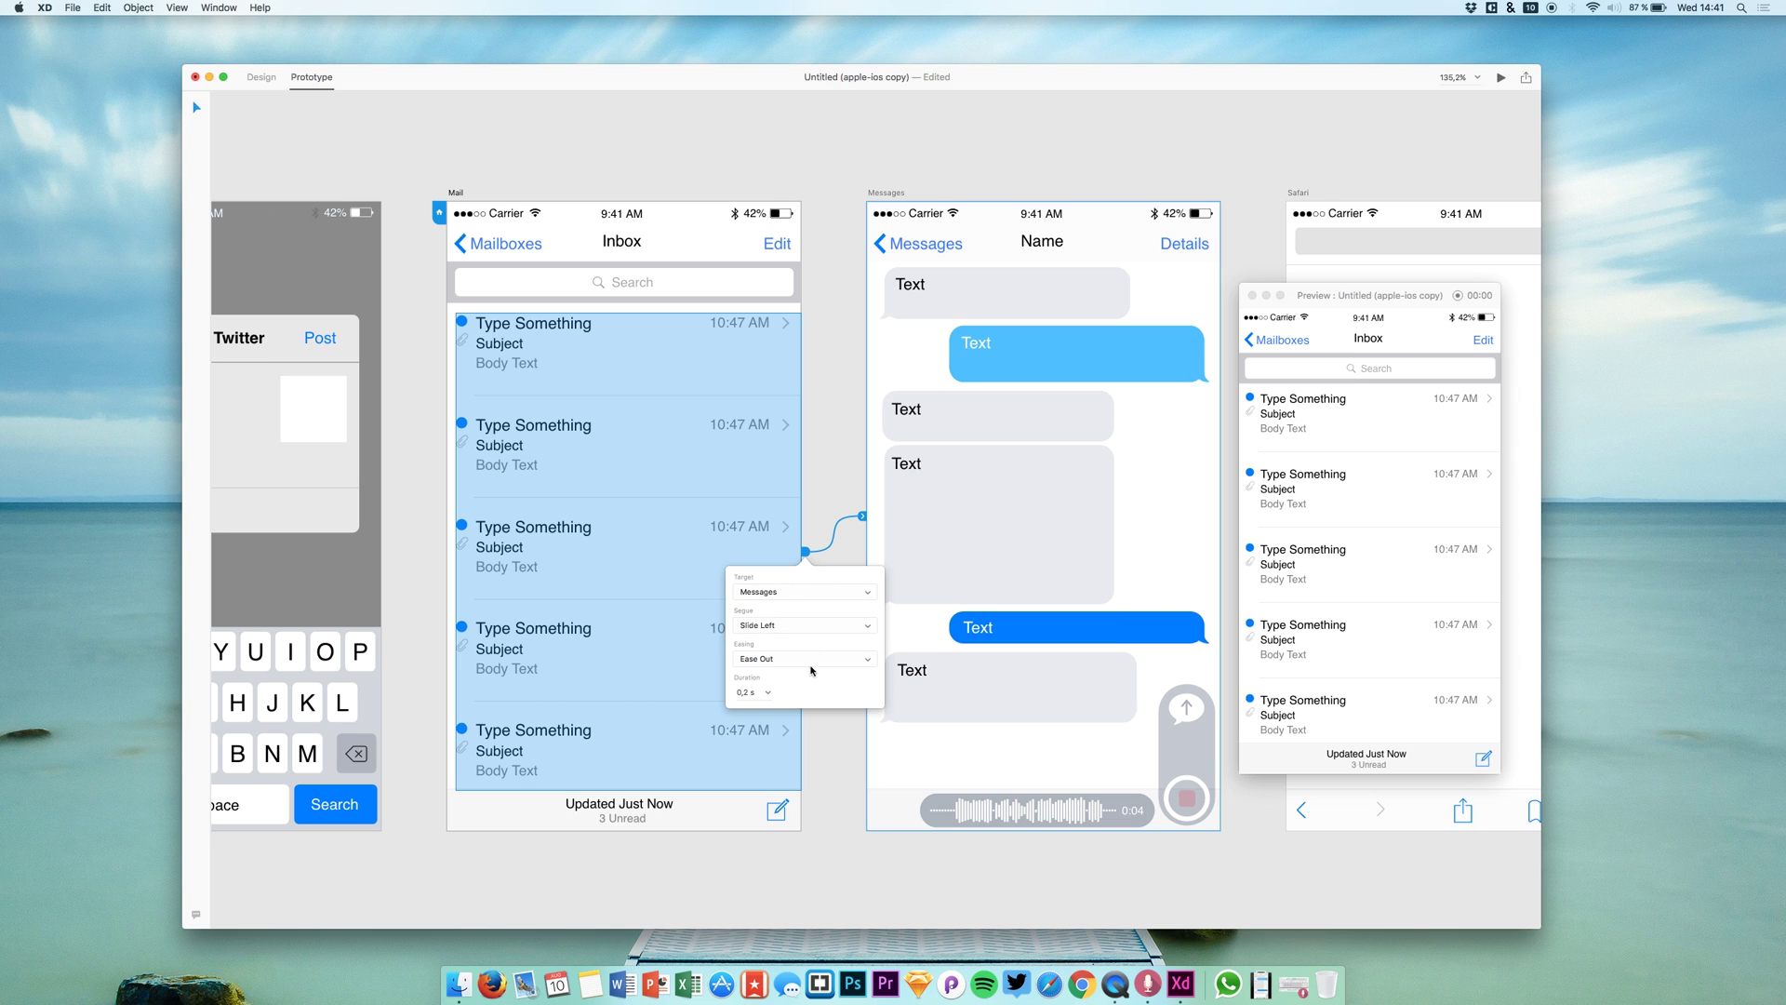
pyautogui.click(774, 665)
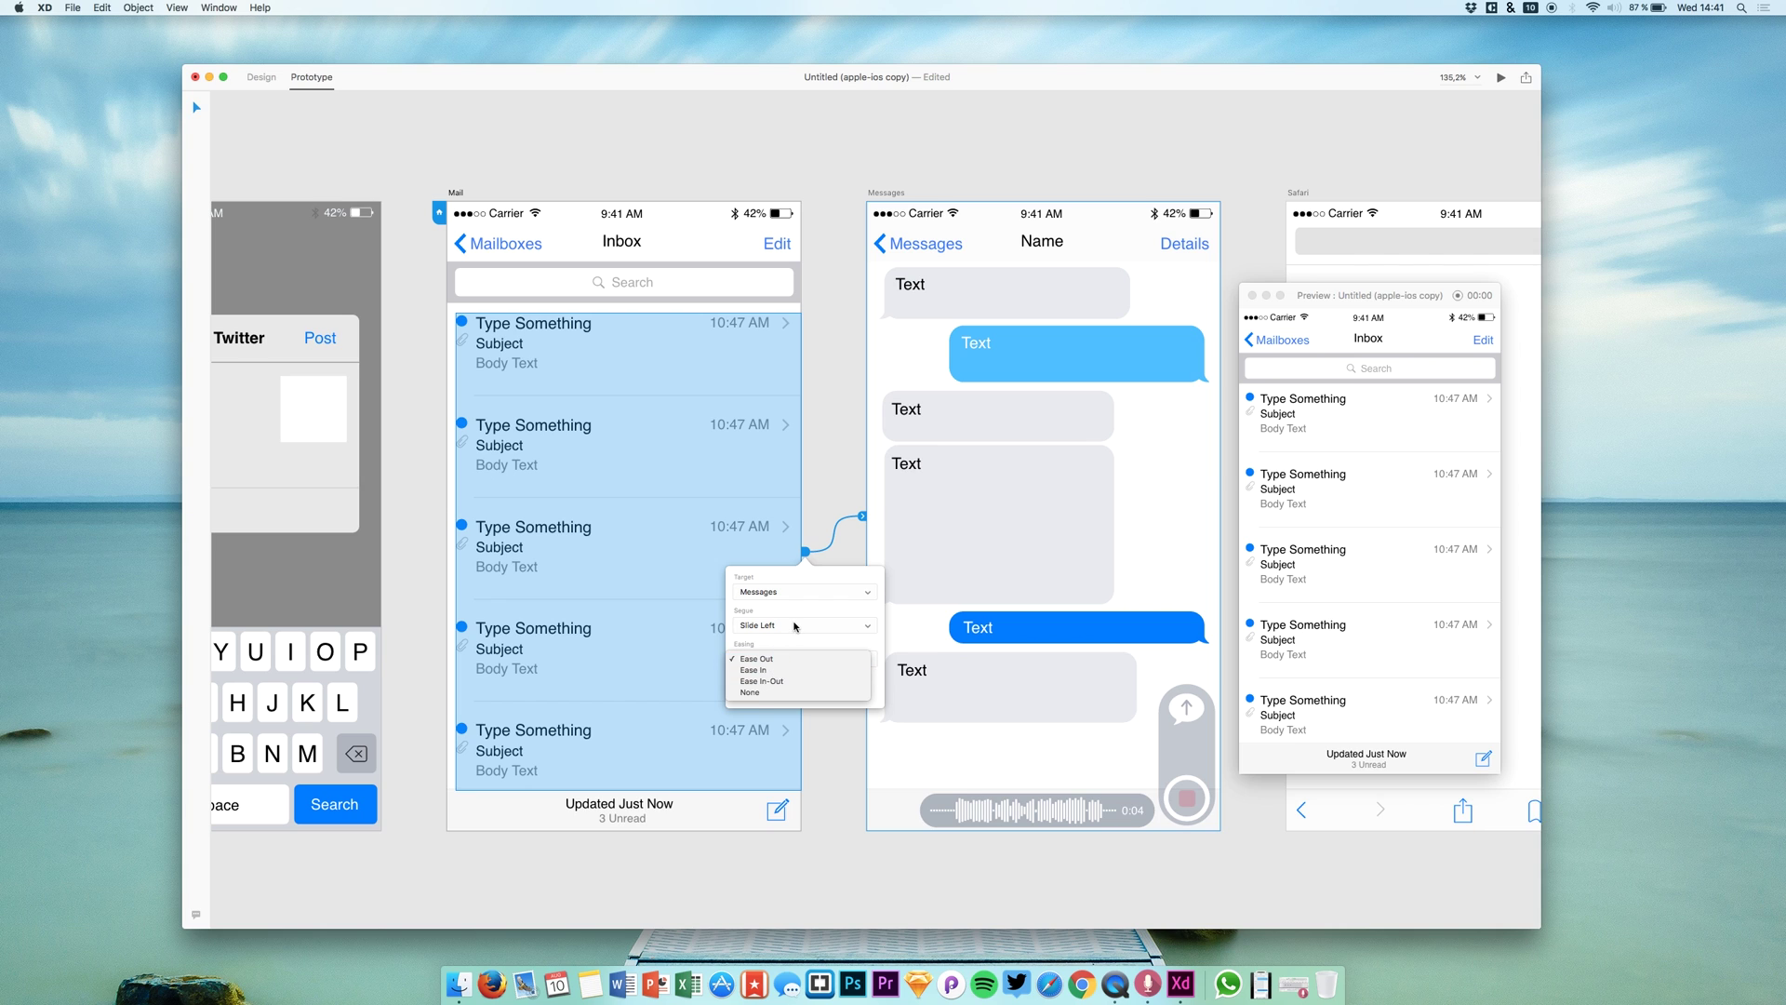
pyautogui.click(780, 656)
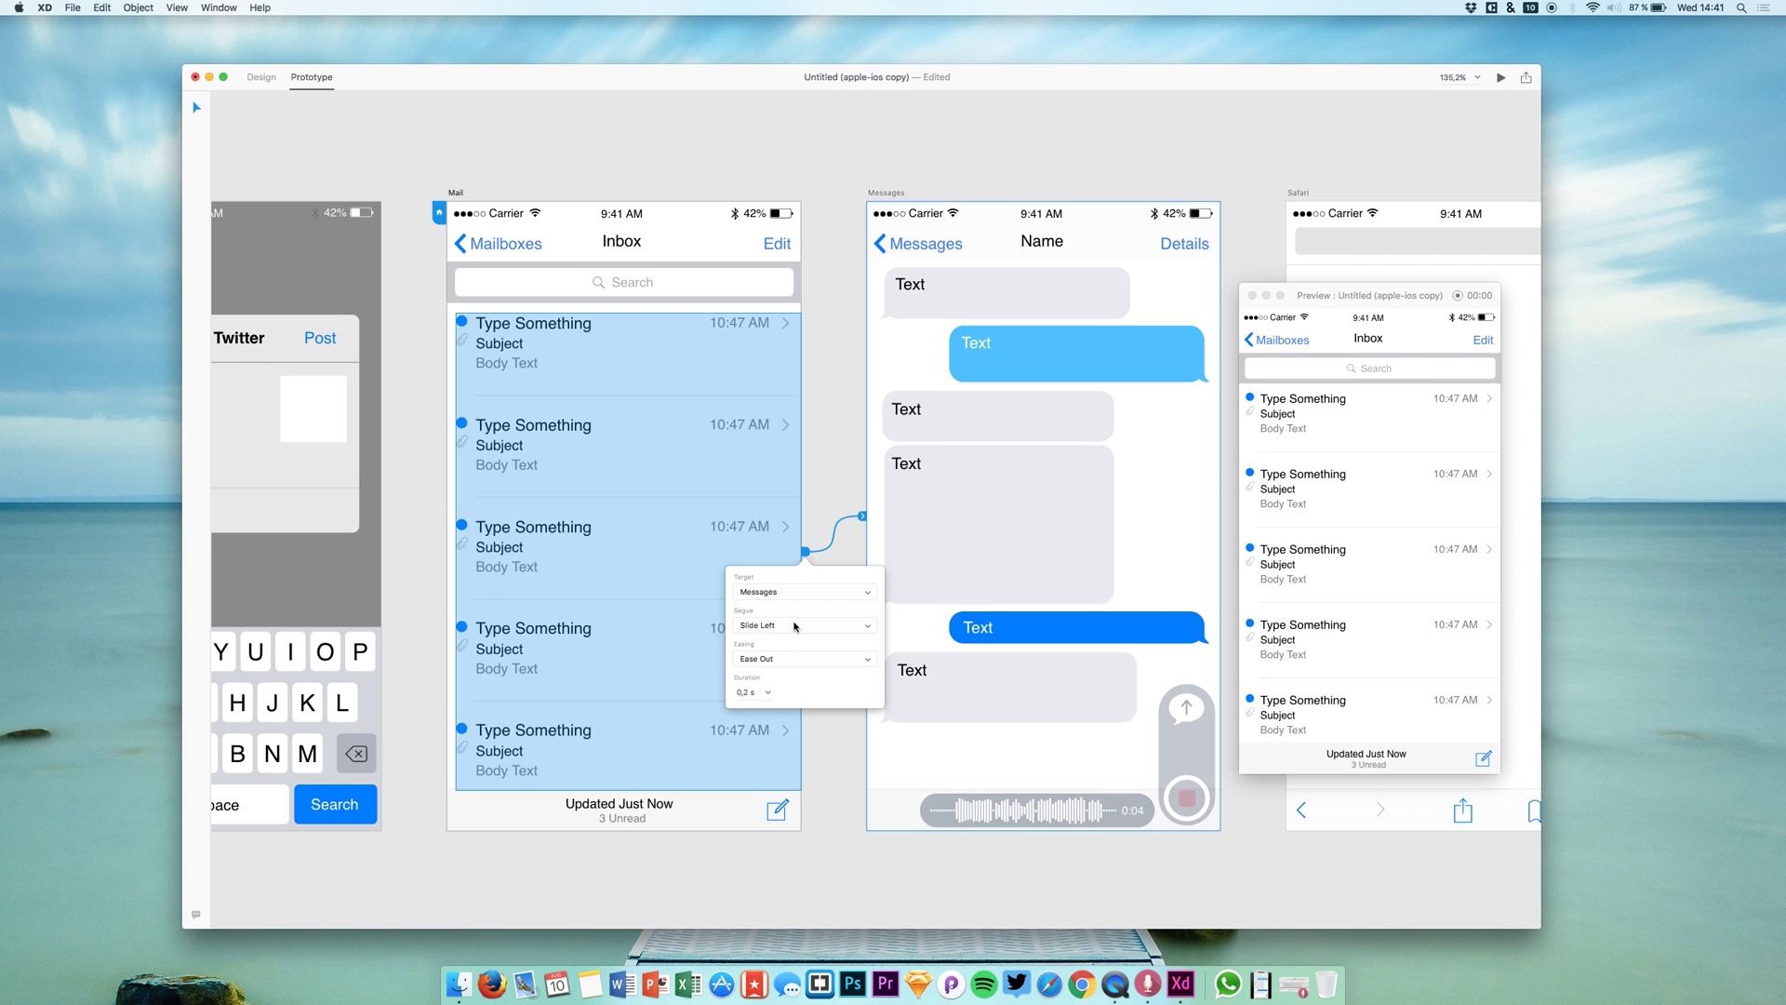
pyautogui.click(1361, 299)
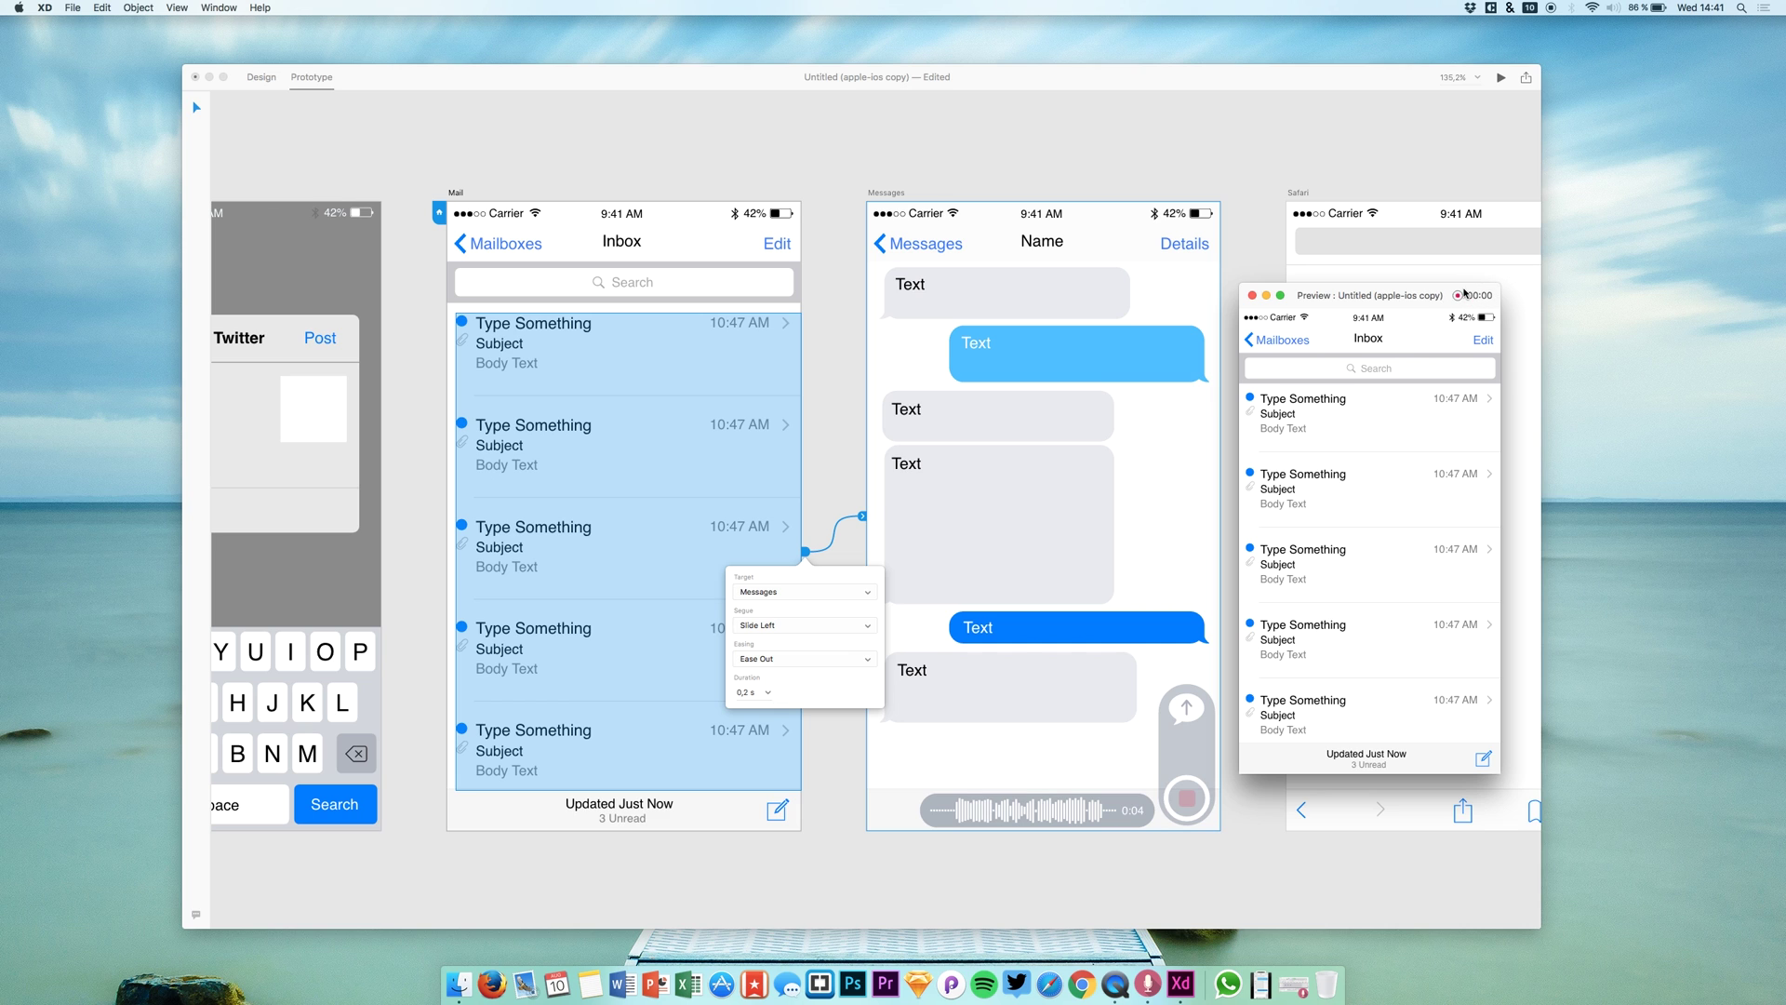
# Step: Start recording the preview and tap between the inbox and Messages screens
pyautogui.moveTo(1411, 299); pyautogui.dragTo(1434, 301)
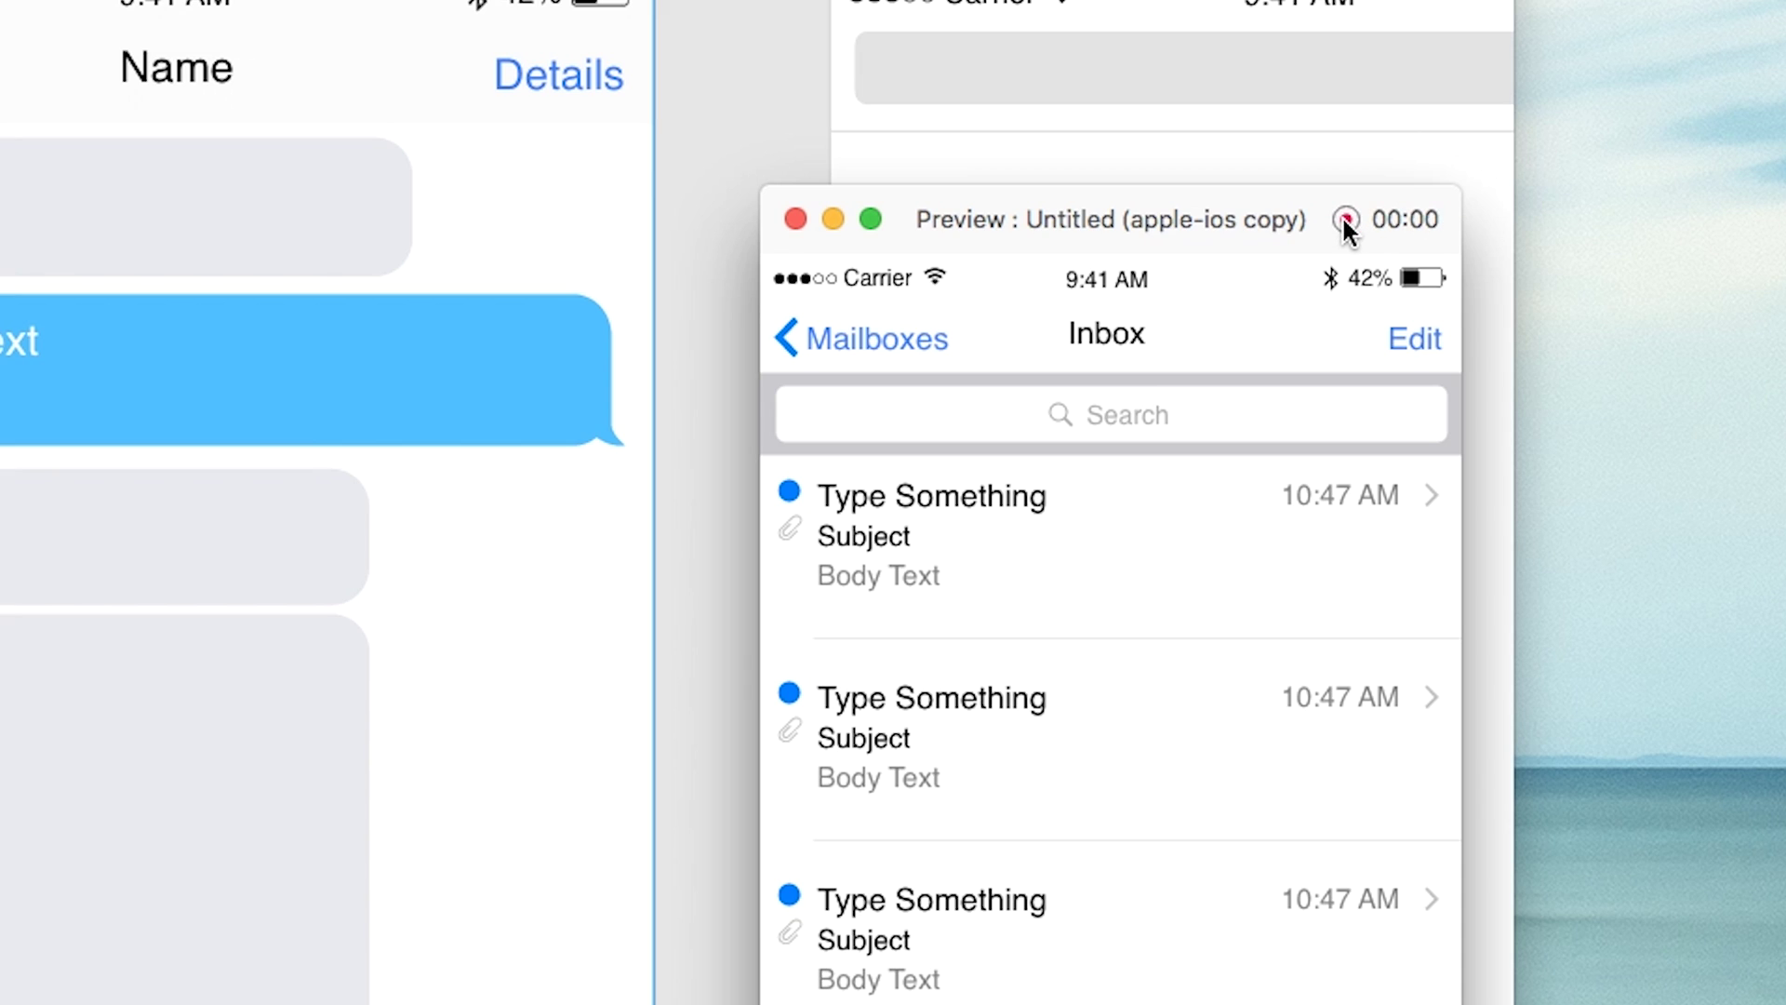
pyautogui.click(1344, 222)
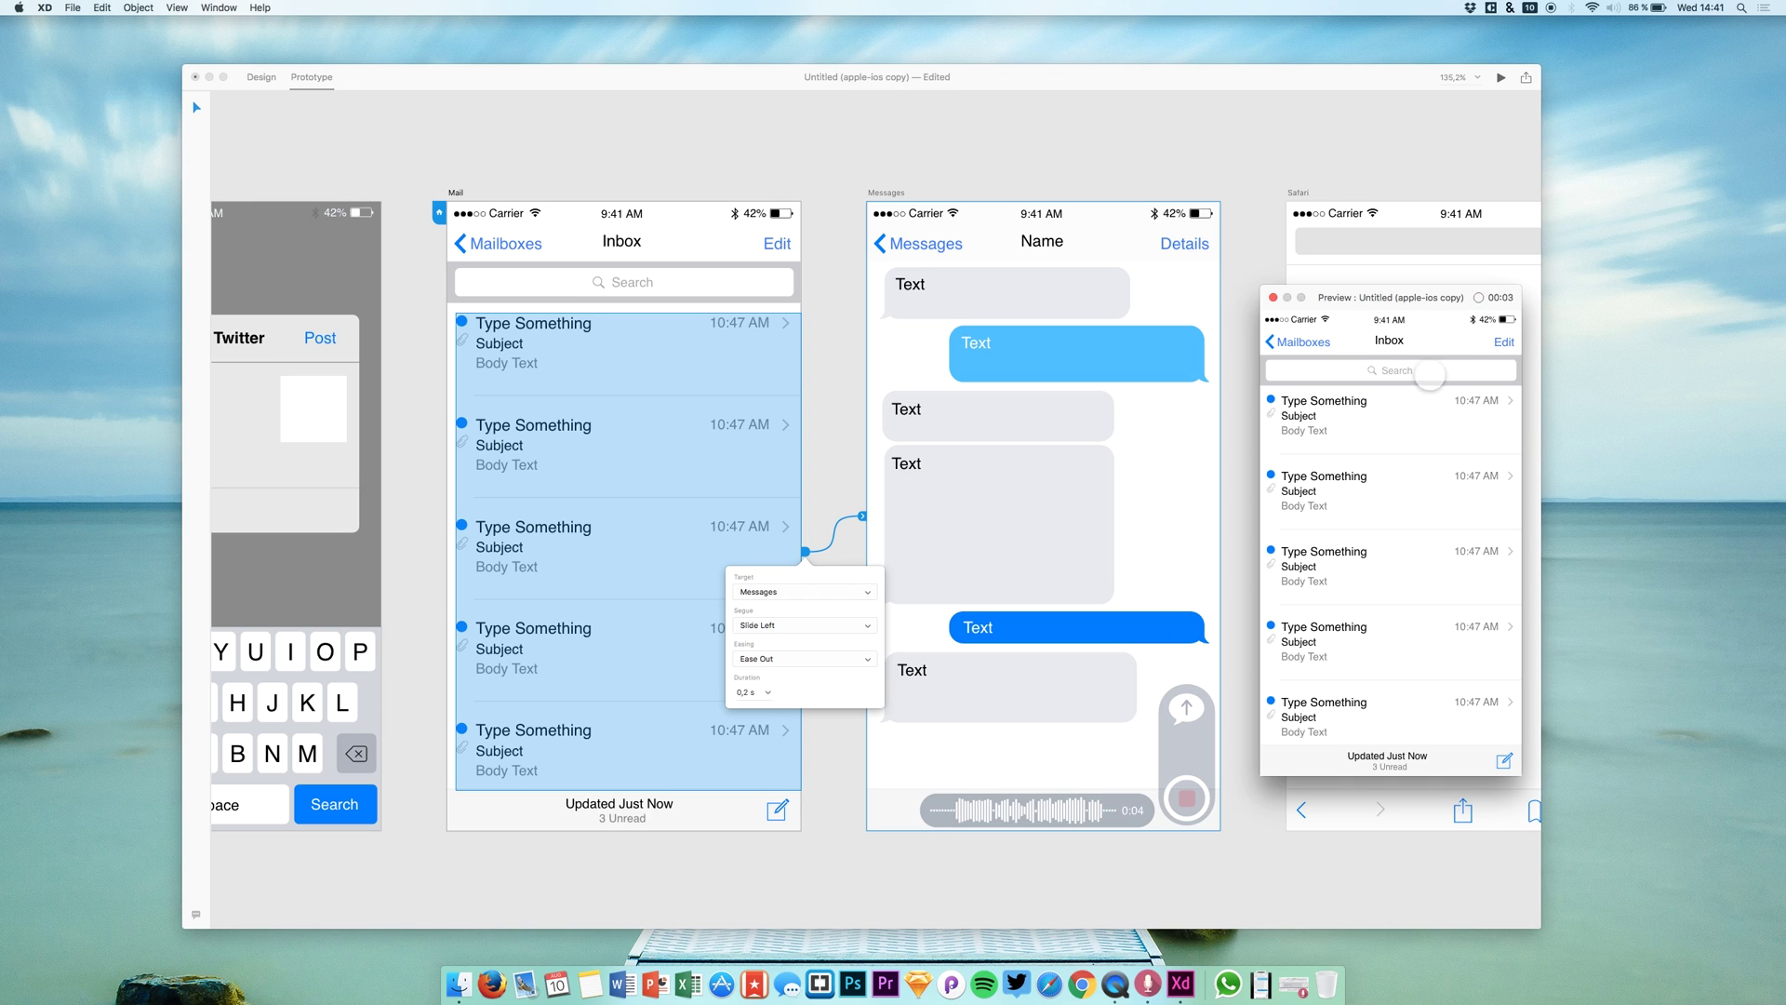
pyautogui.click(1345, 433)
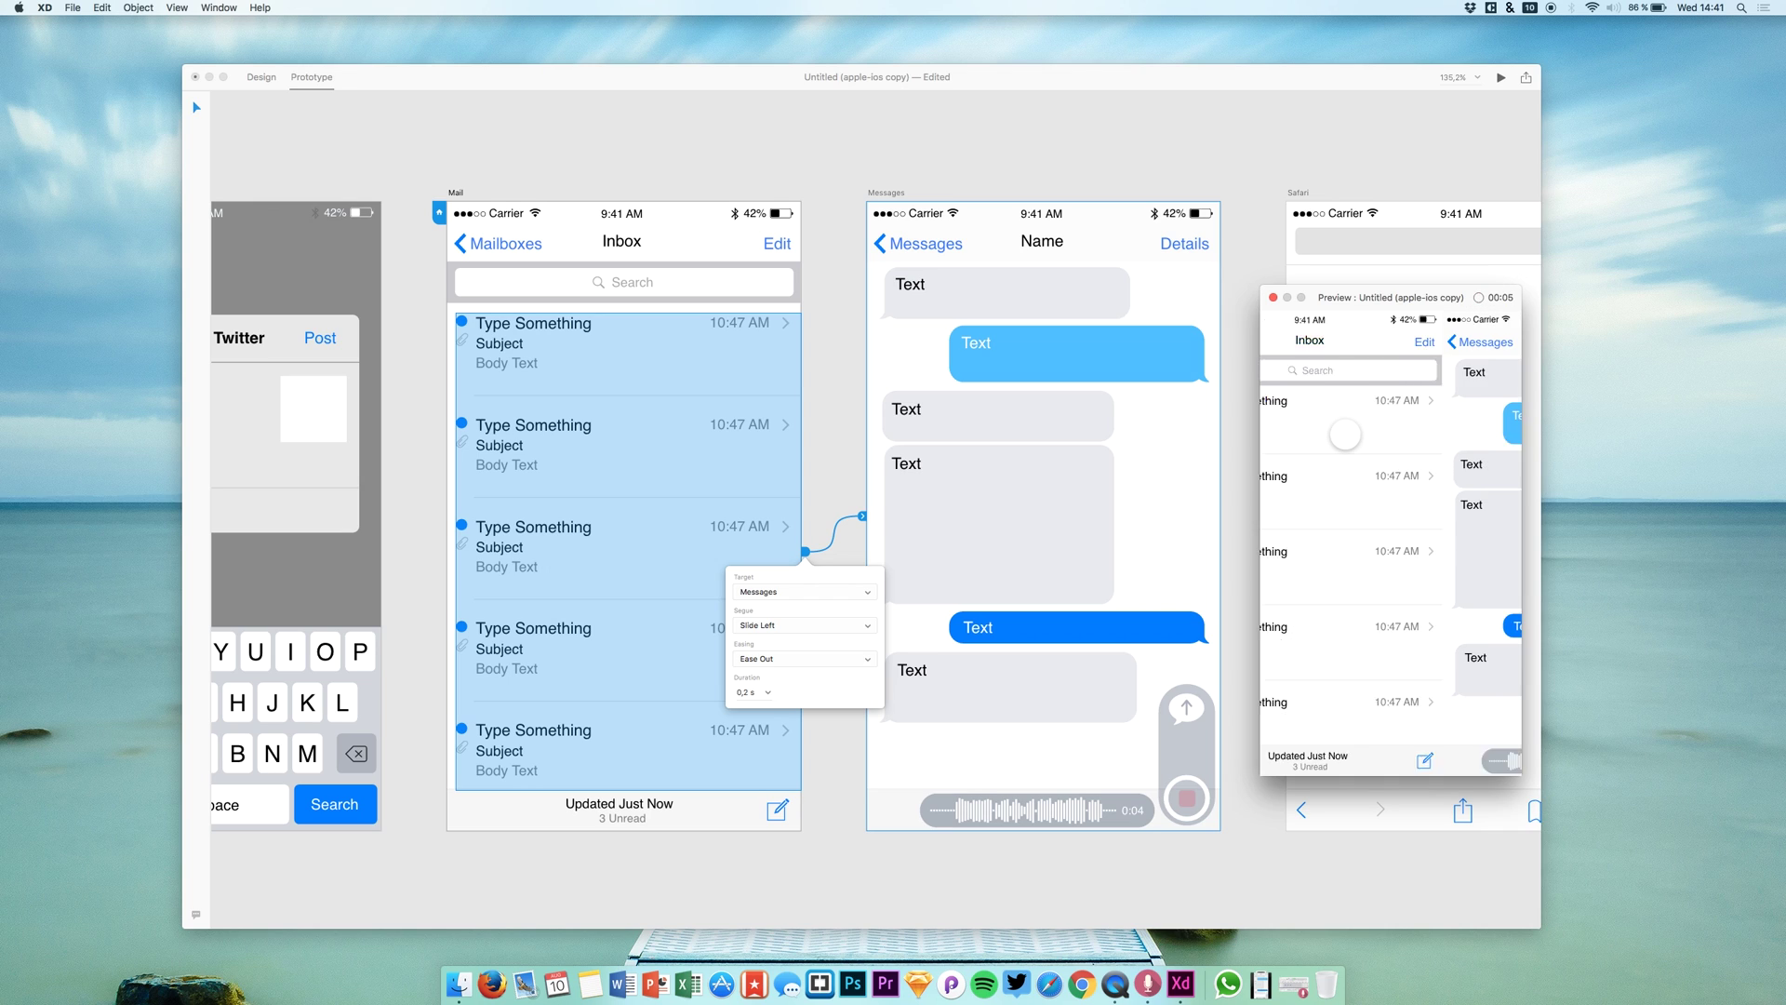
pyautogui.click(1270, 341)
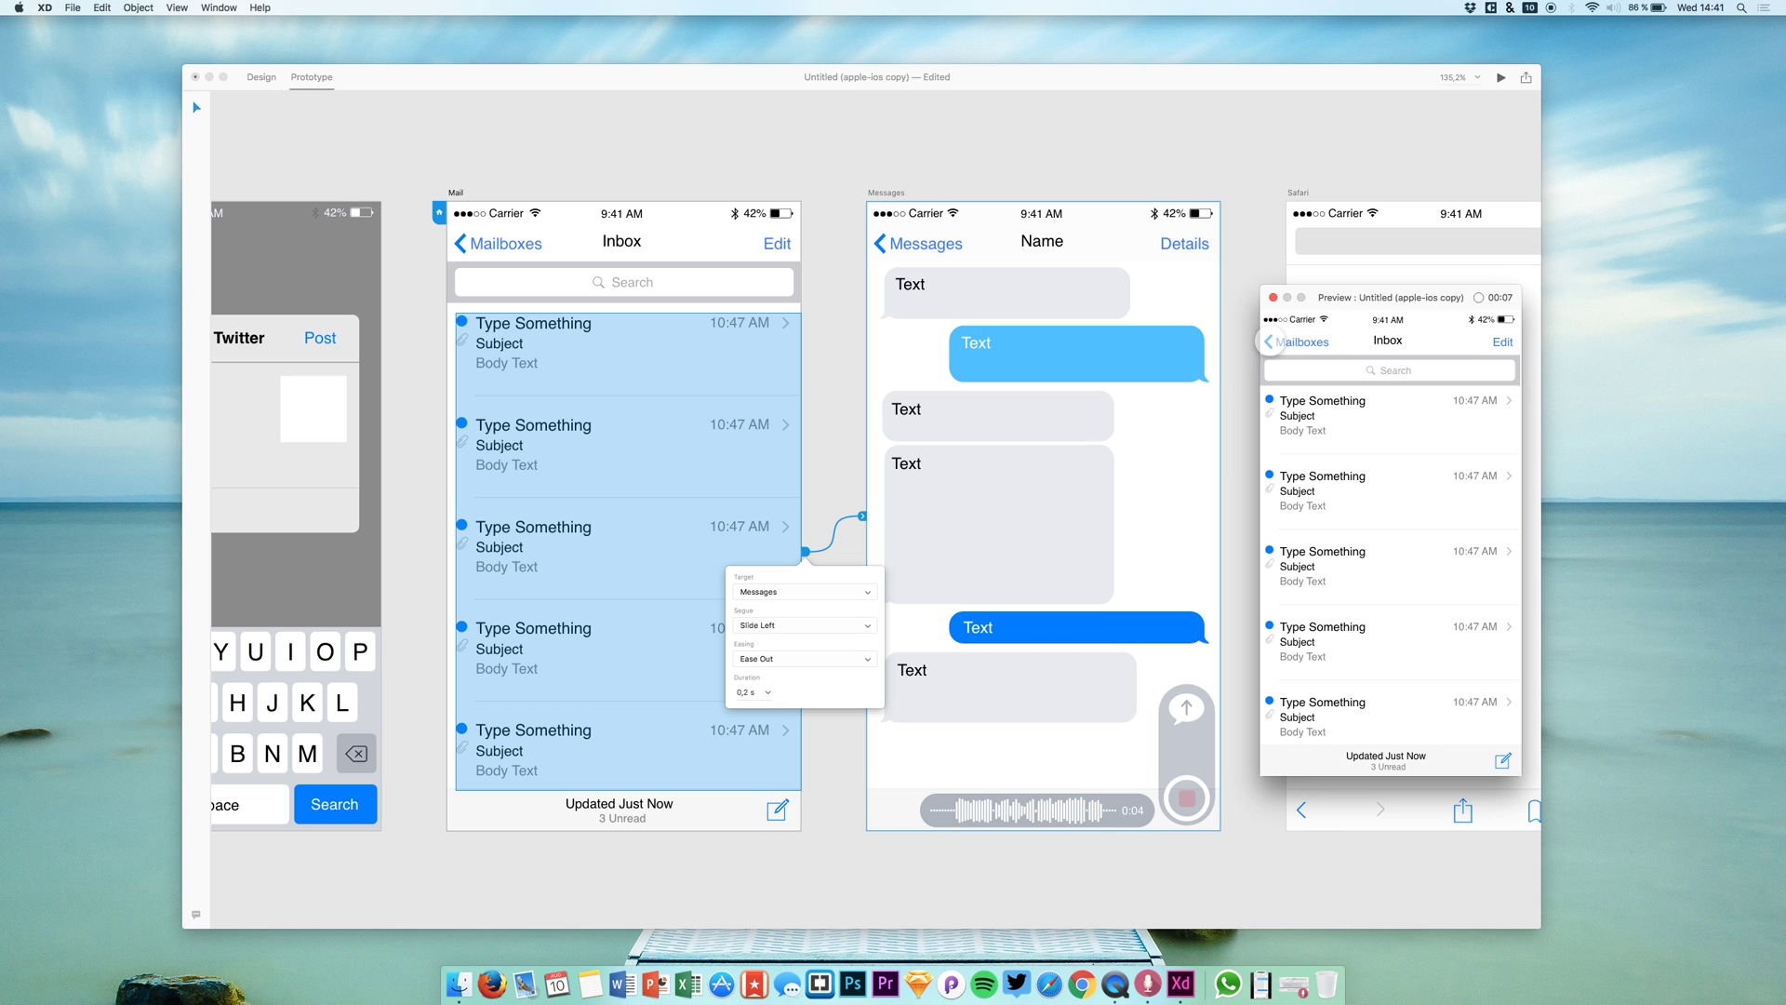
pyautogui.click(1312, 511)
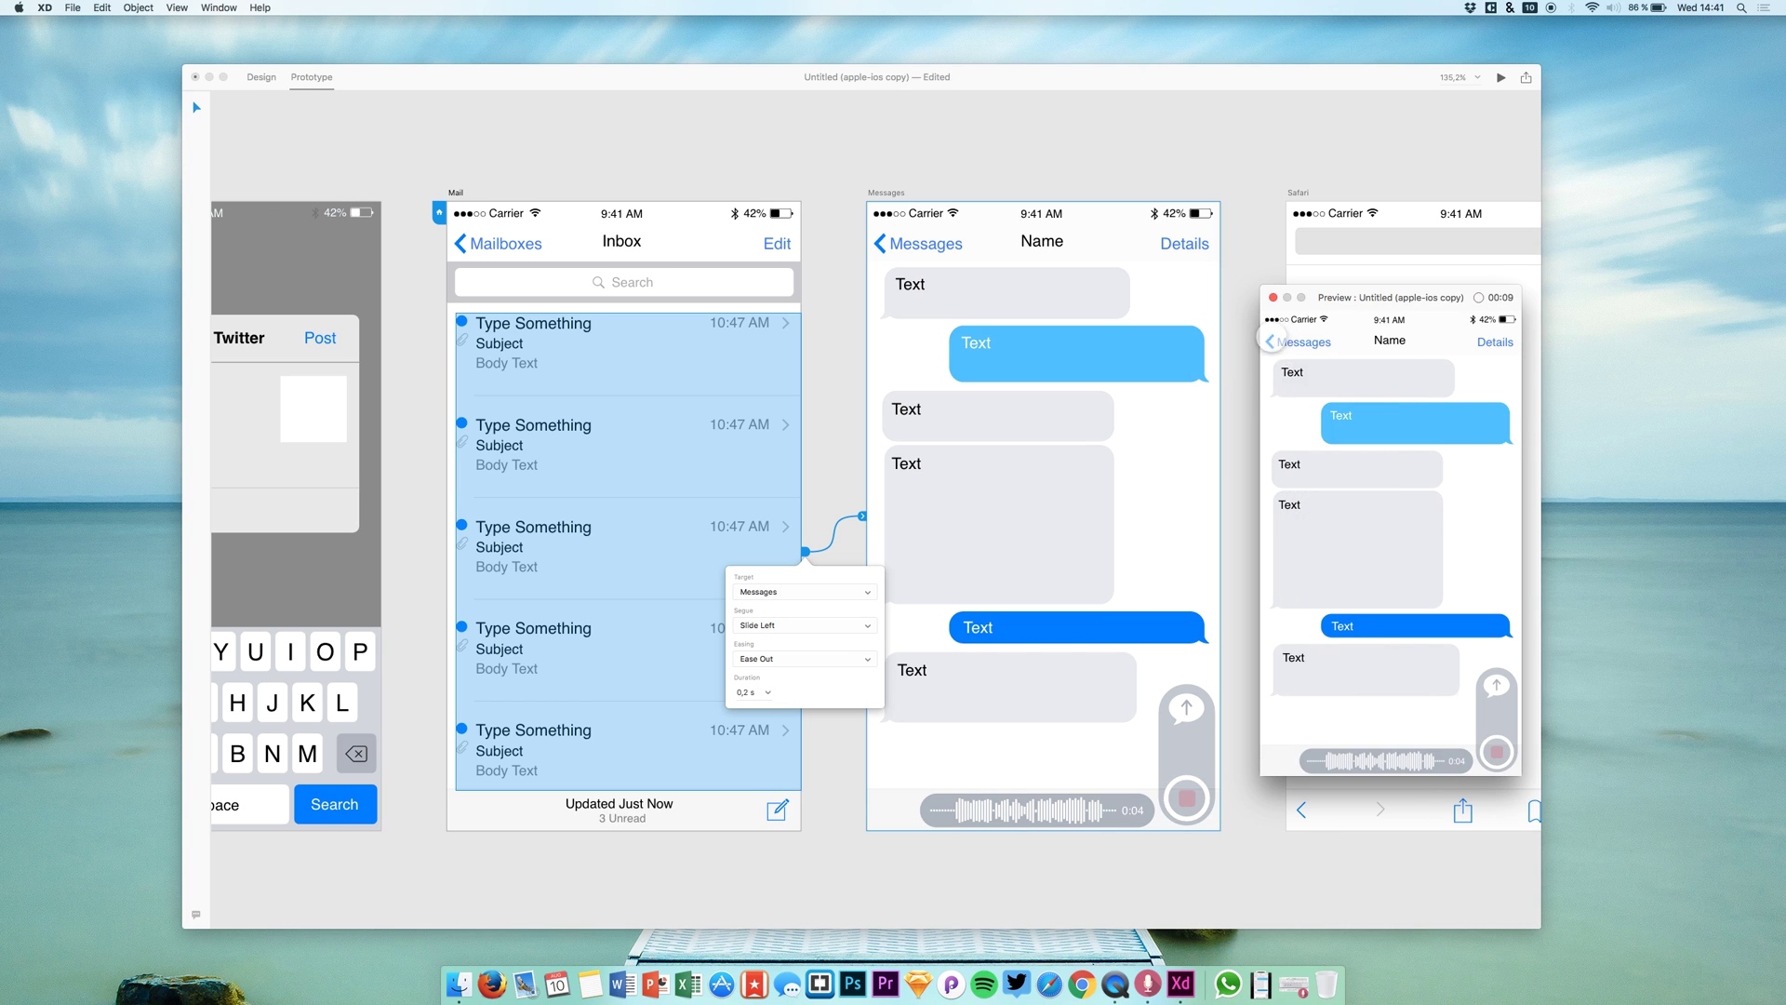
pyautogui.click(1271, 340)
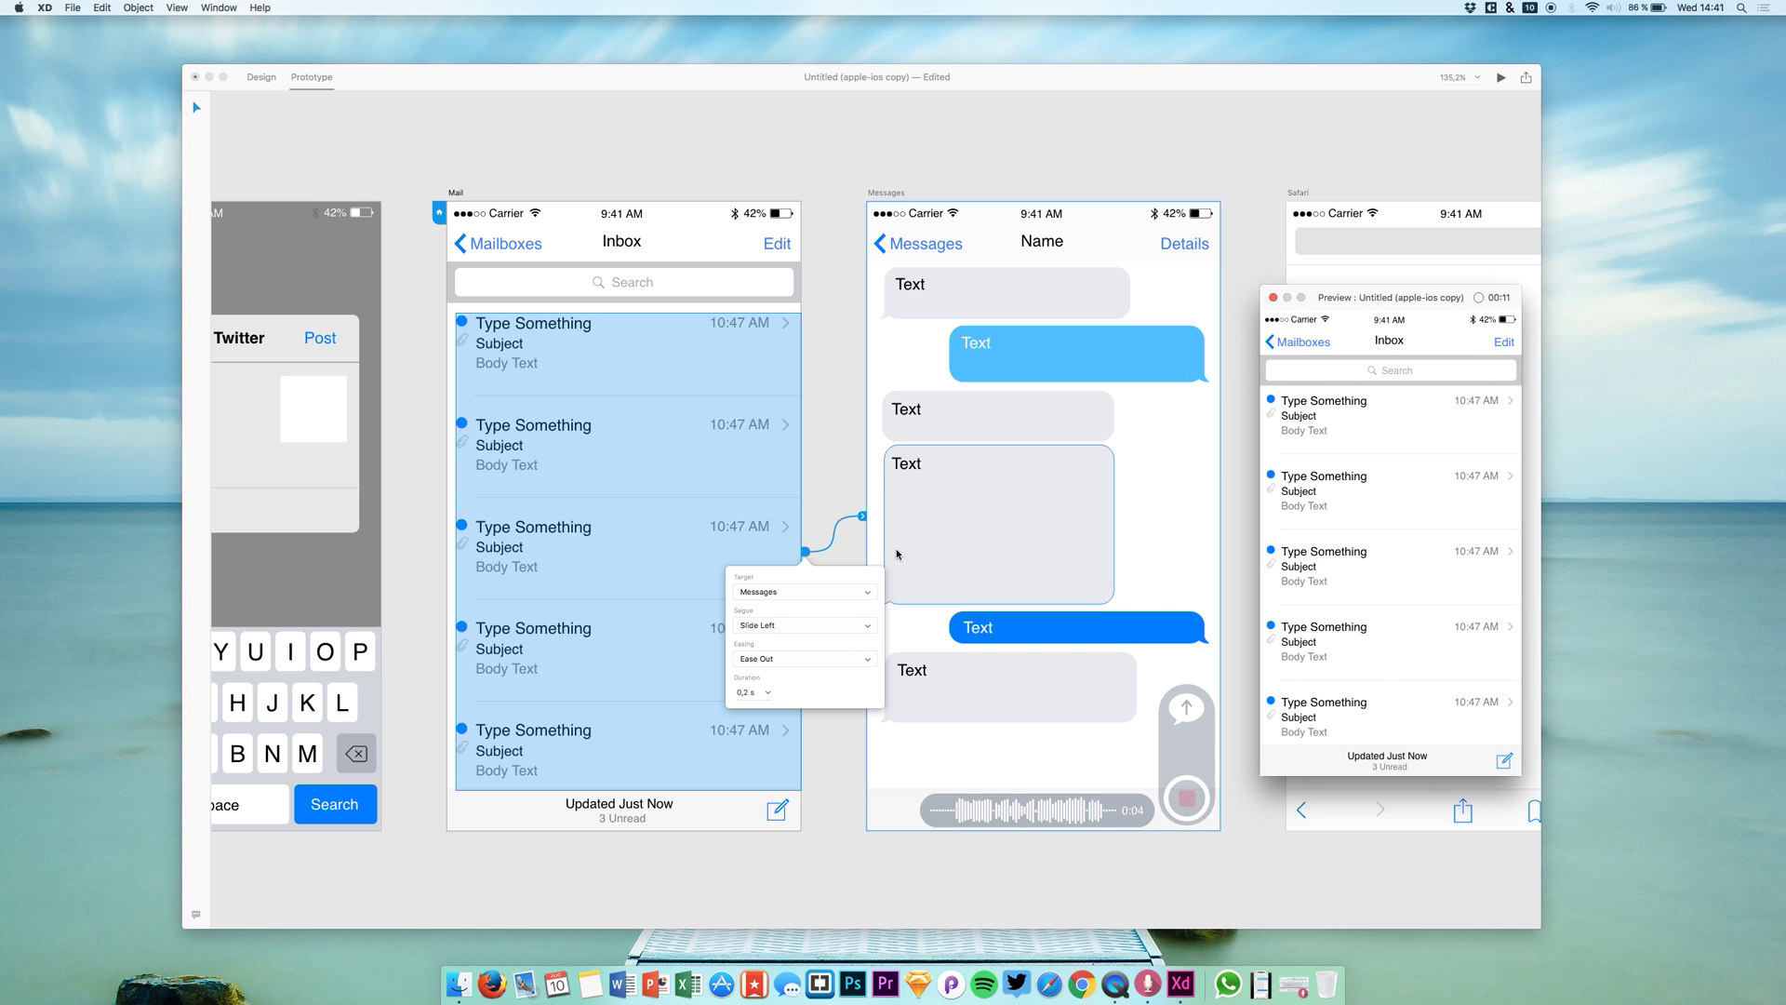
# Step: Change the inbox link's transition to Slide Up and return the preview to the inbox
pyautogui.click(767, 627)
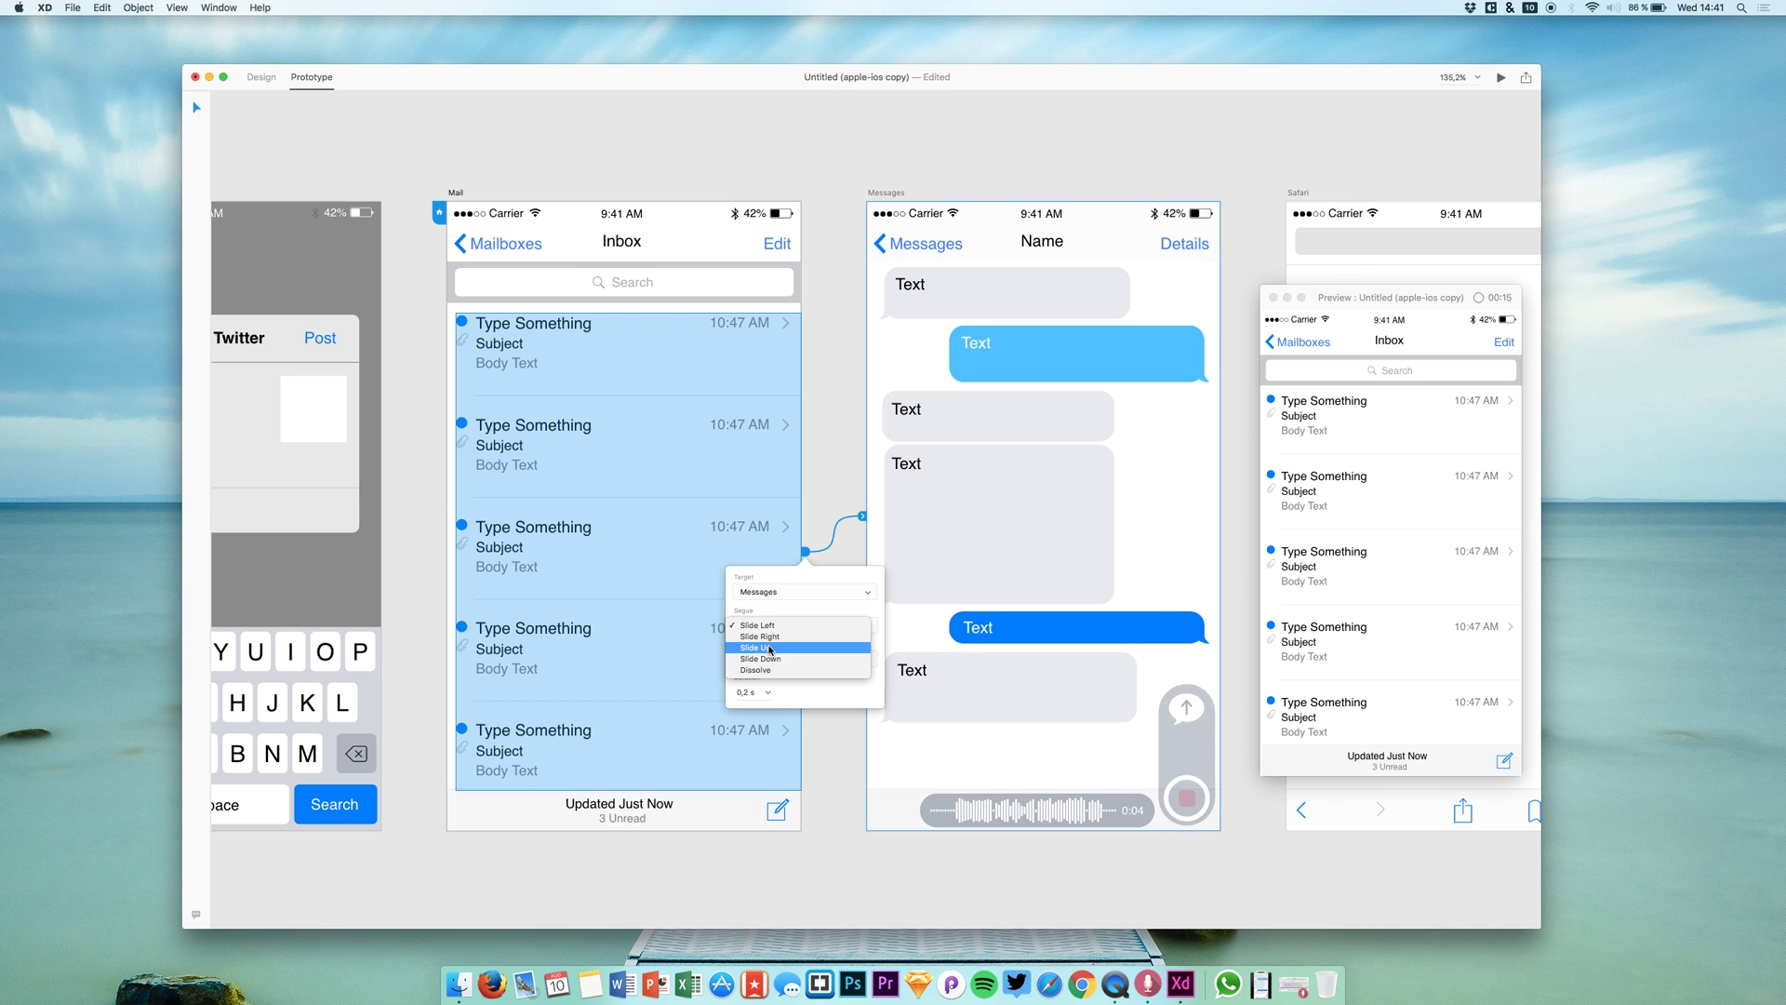
pyautogui.click(770, 648)
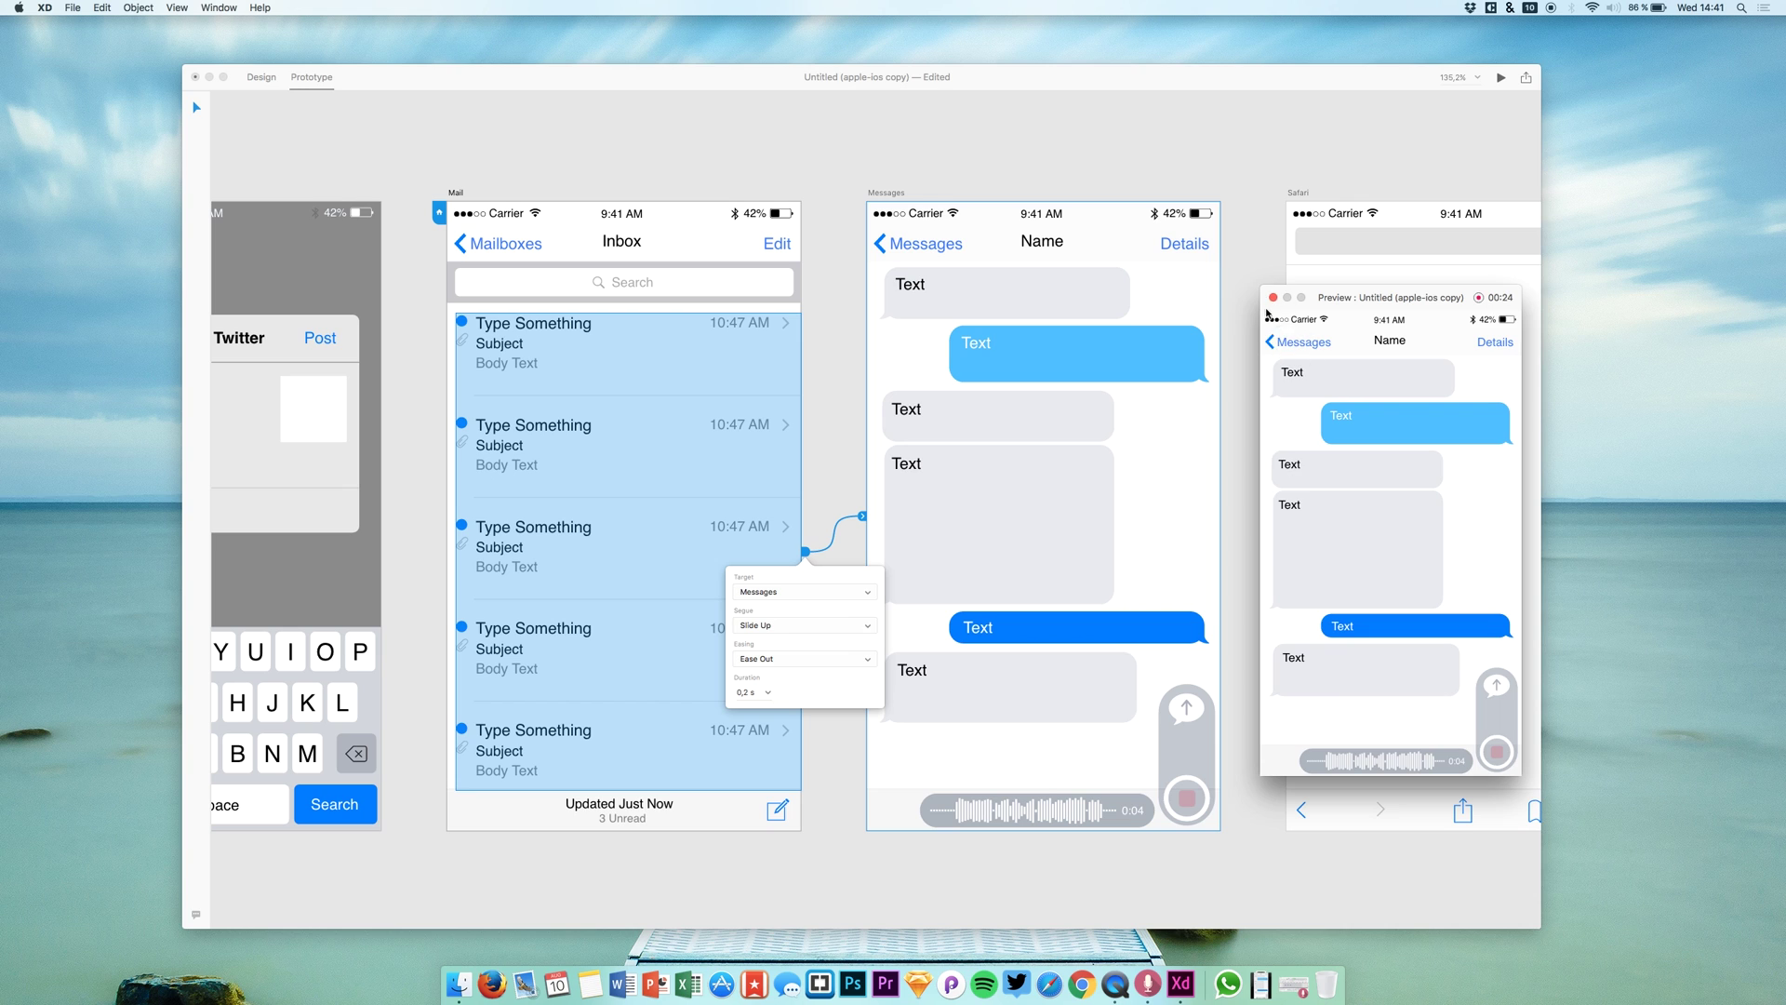
pyautogui.click(1271, 342)
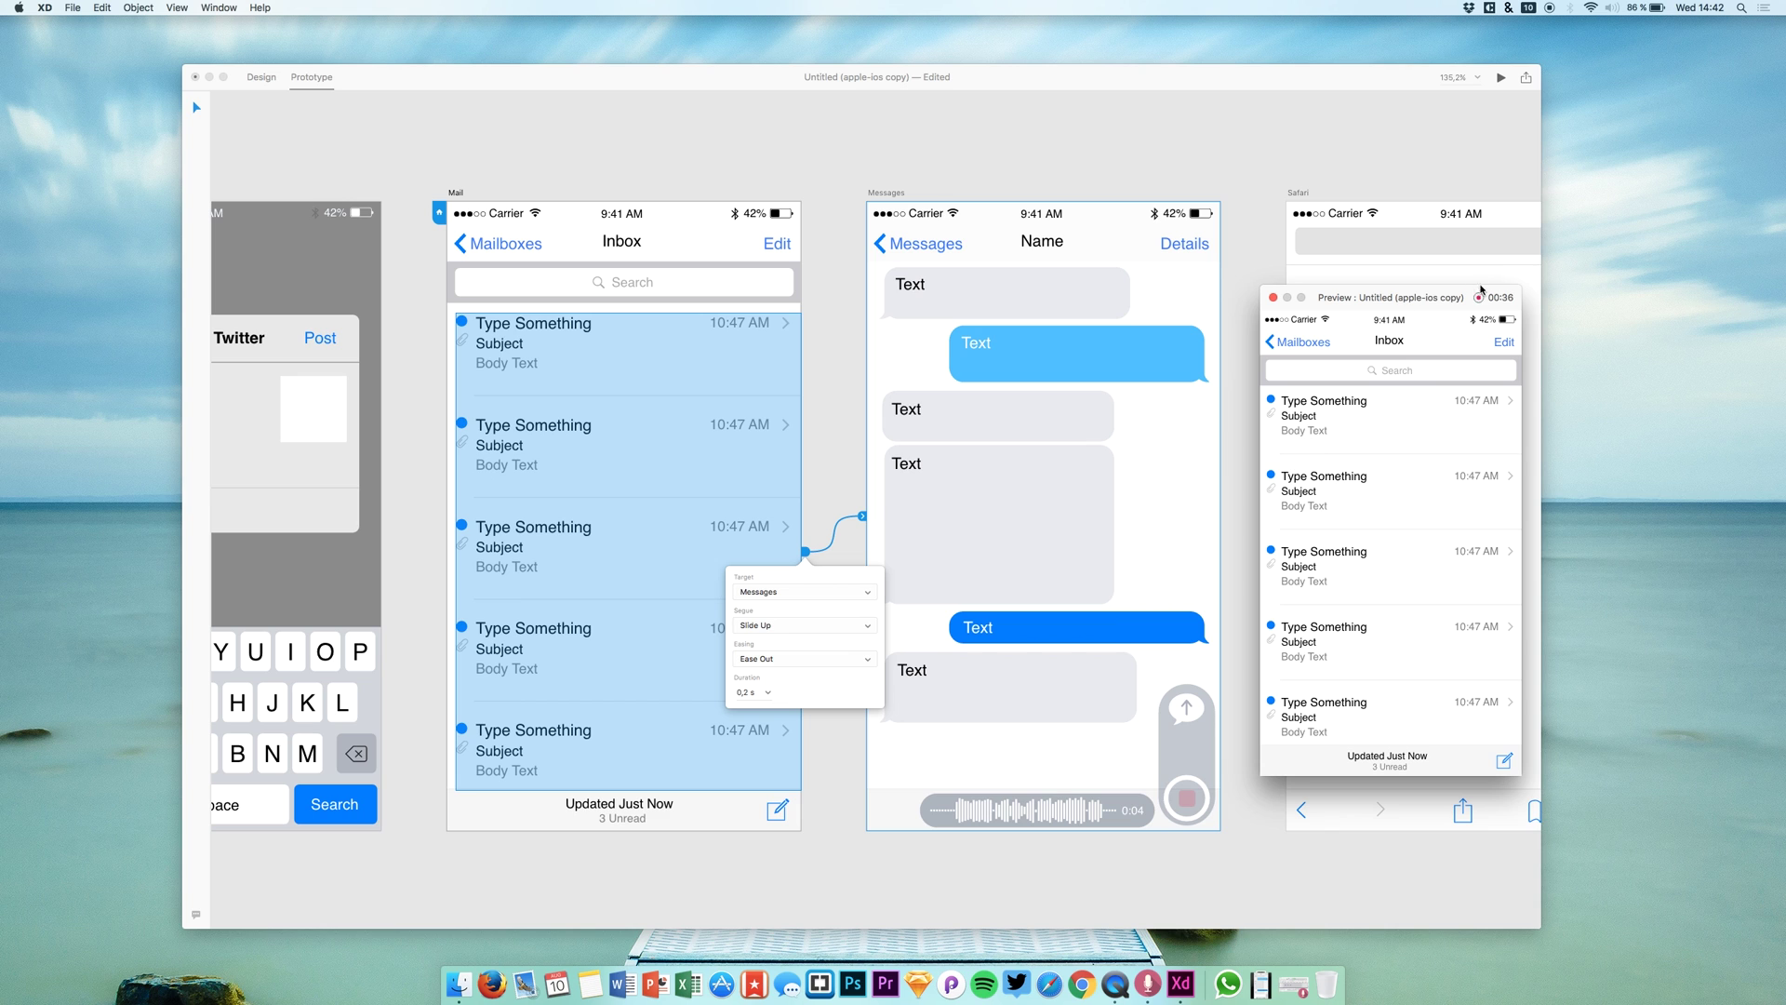
# Step: Stop the preview recording, save it to Downloads as 'apple-ios copy', and open the saved movie
pyautogui.click(1478, 298)
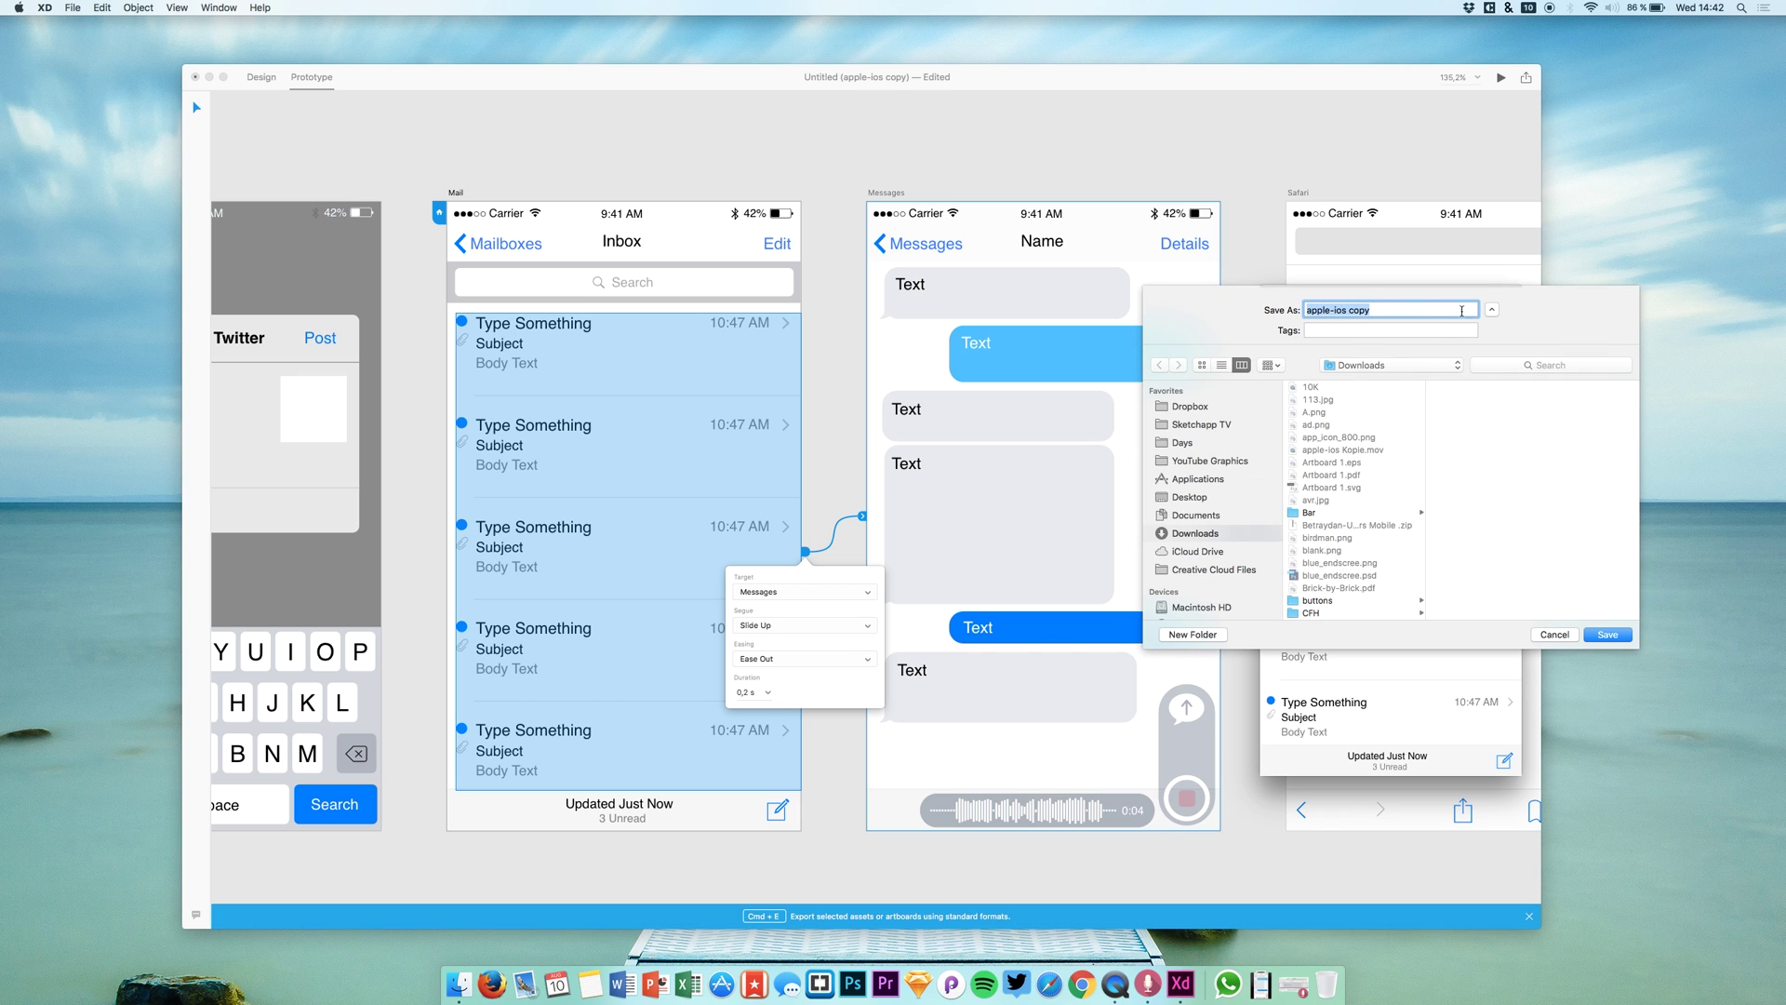
pyautogui.click(1493, 312)
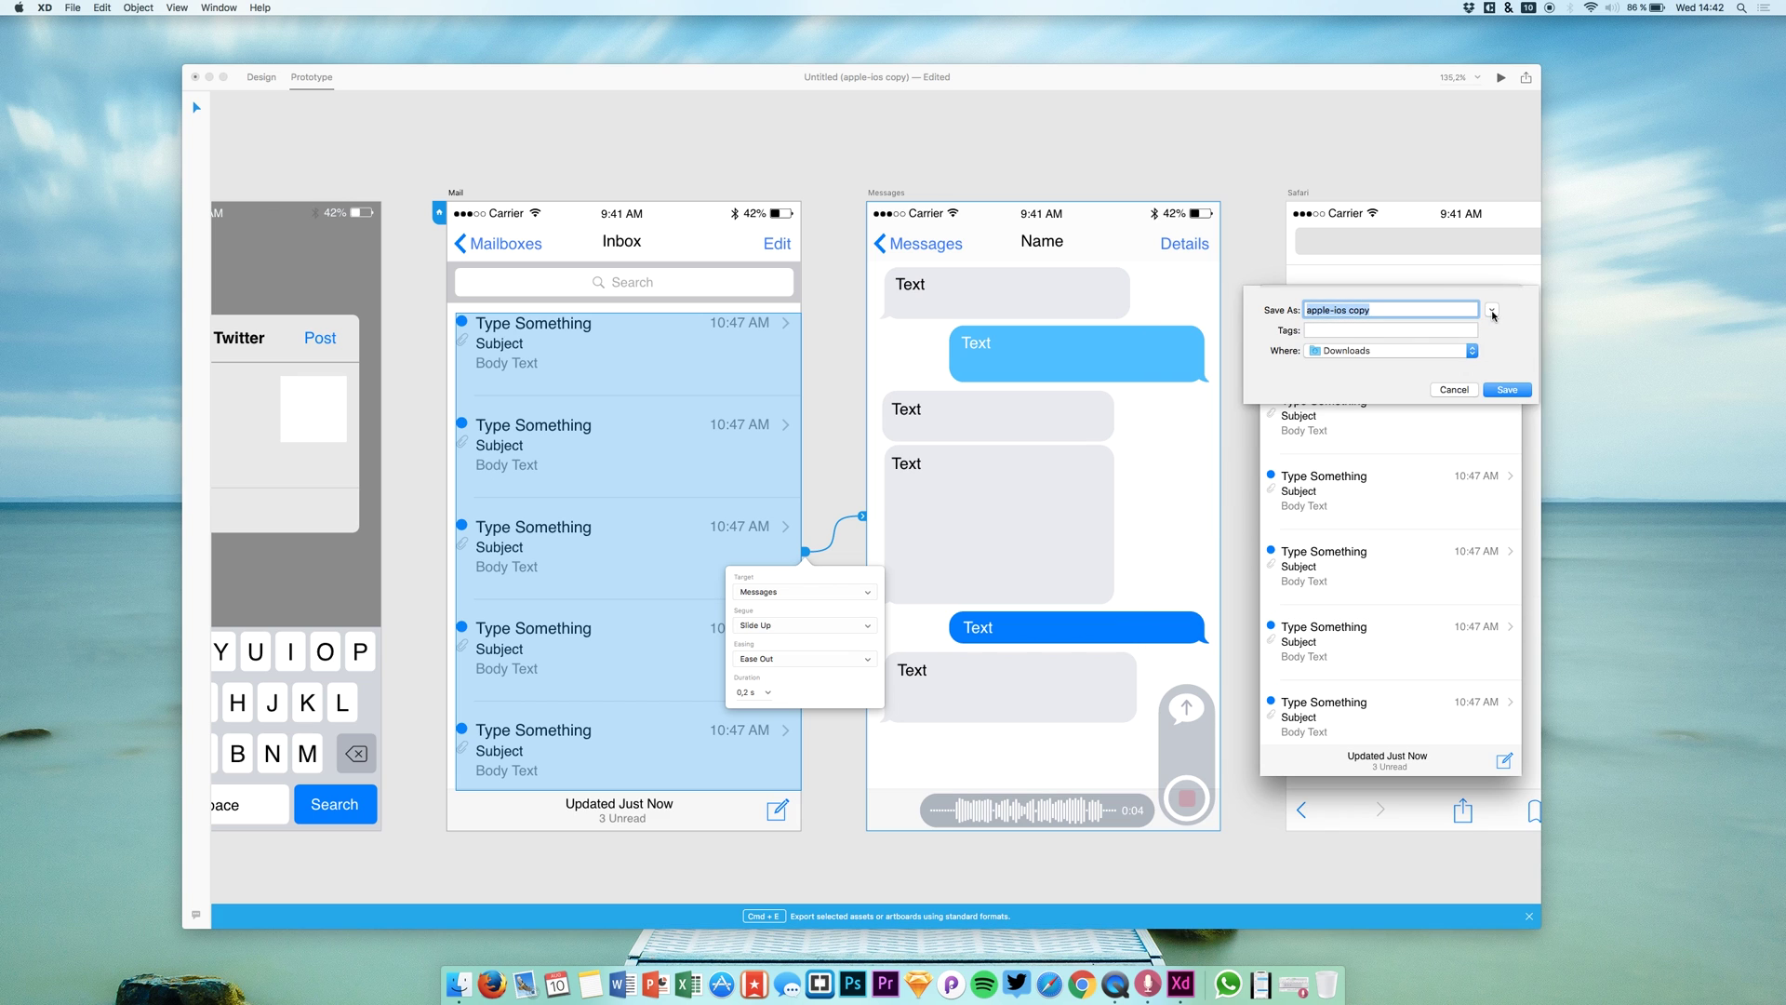
pyautogui.click(1492, 312)
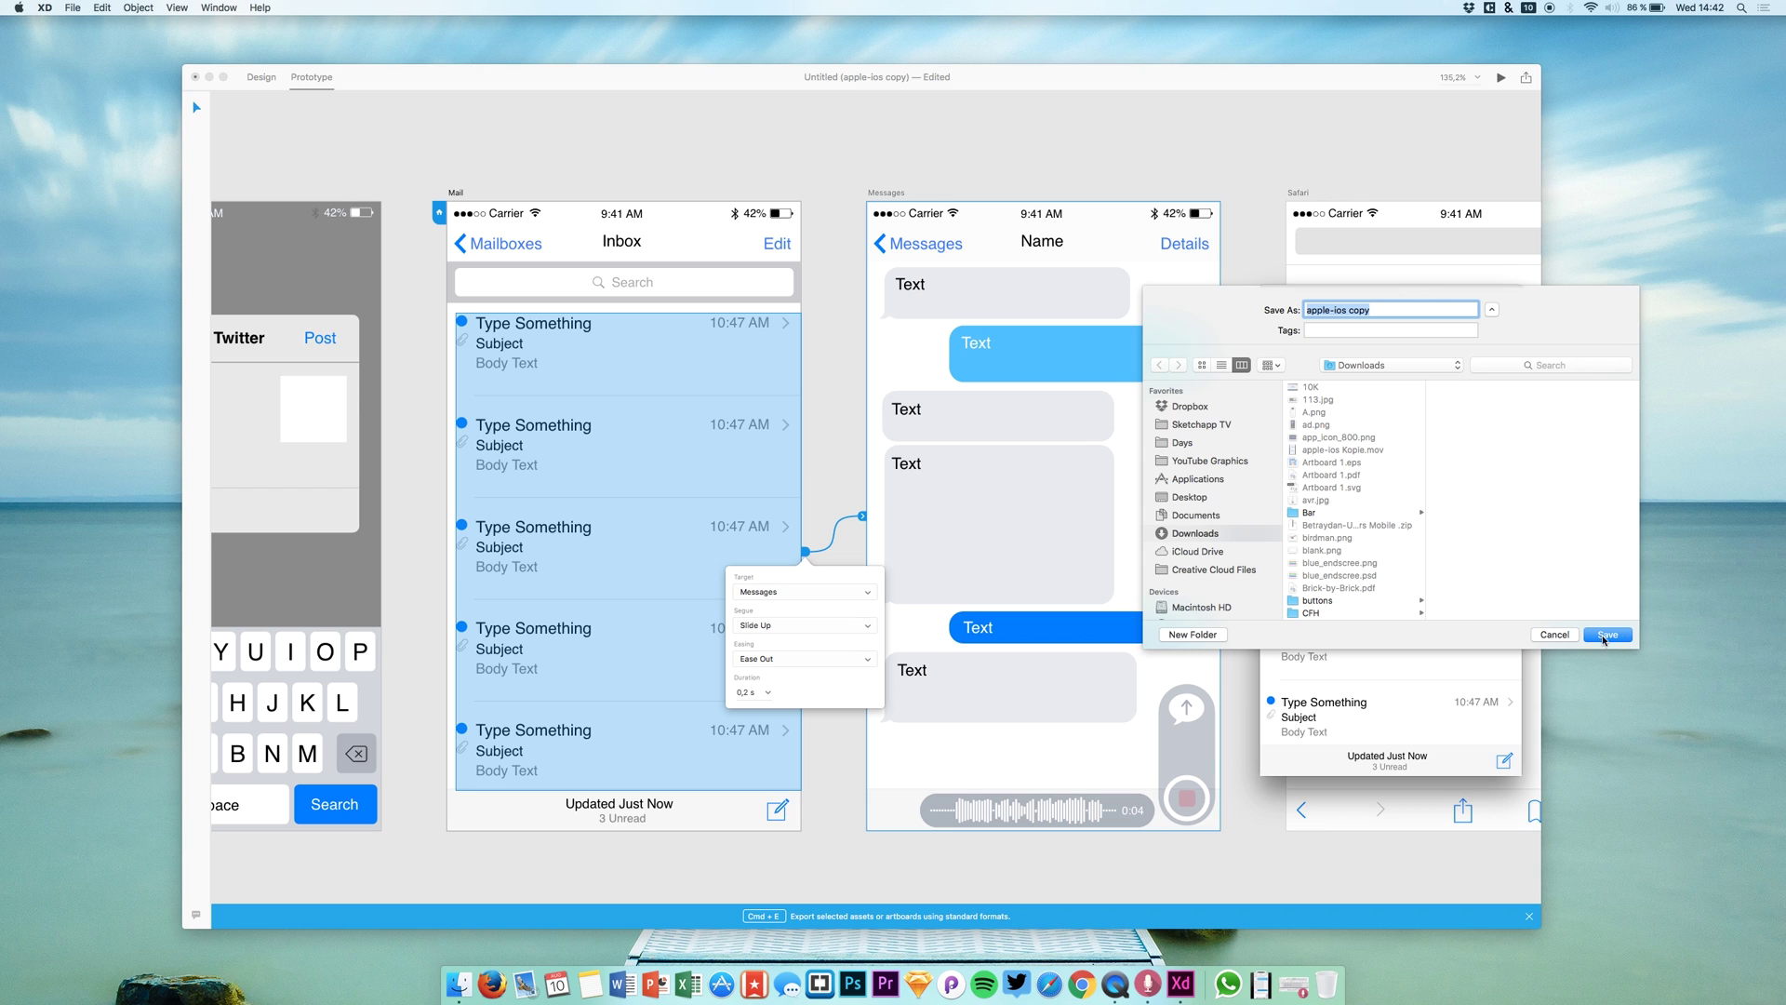
pyautogui.click(1607, 635)
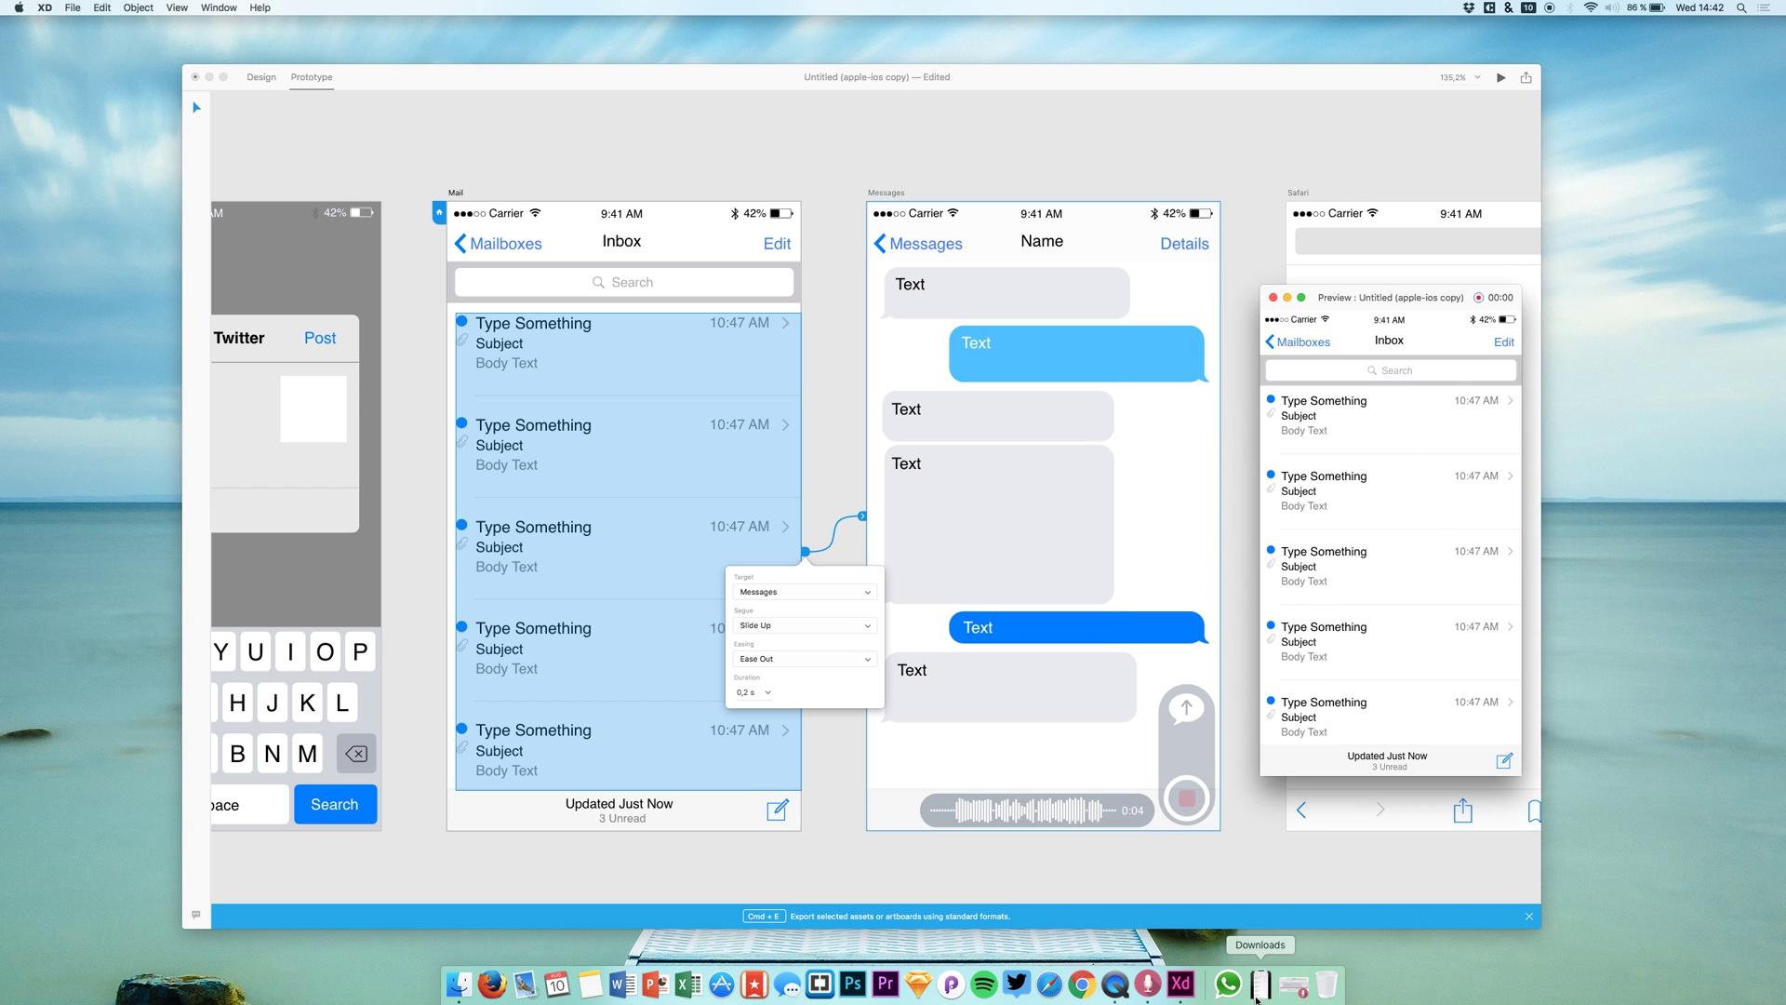
pyautogui.click(1257, 996)
pyautogui.click(1269, 926)
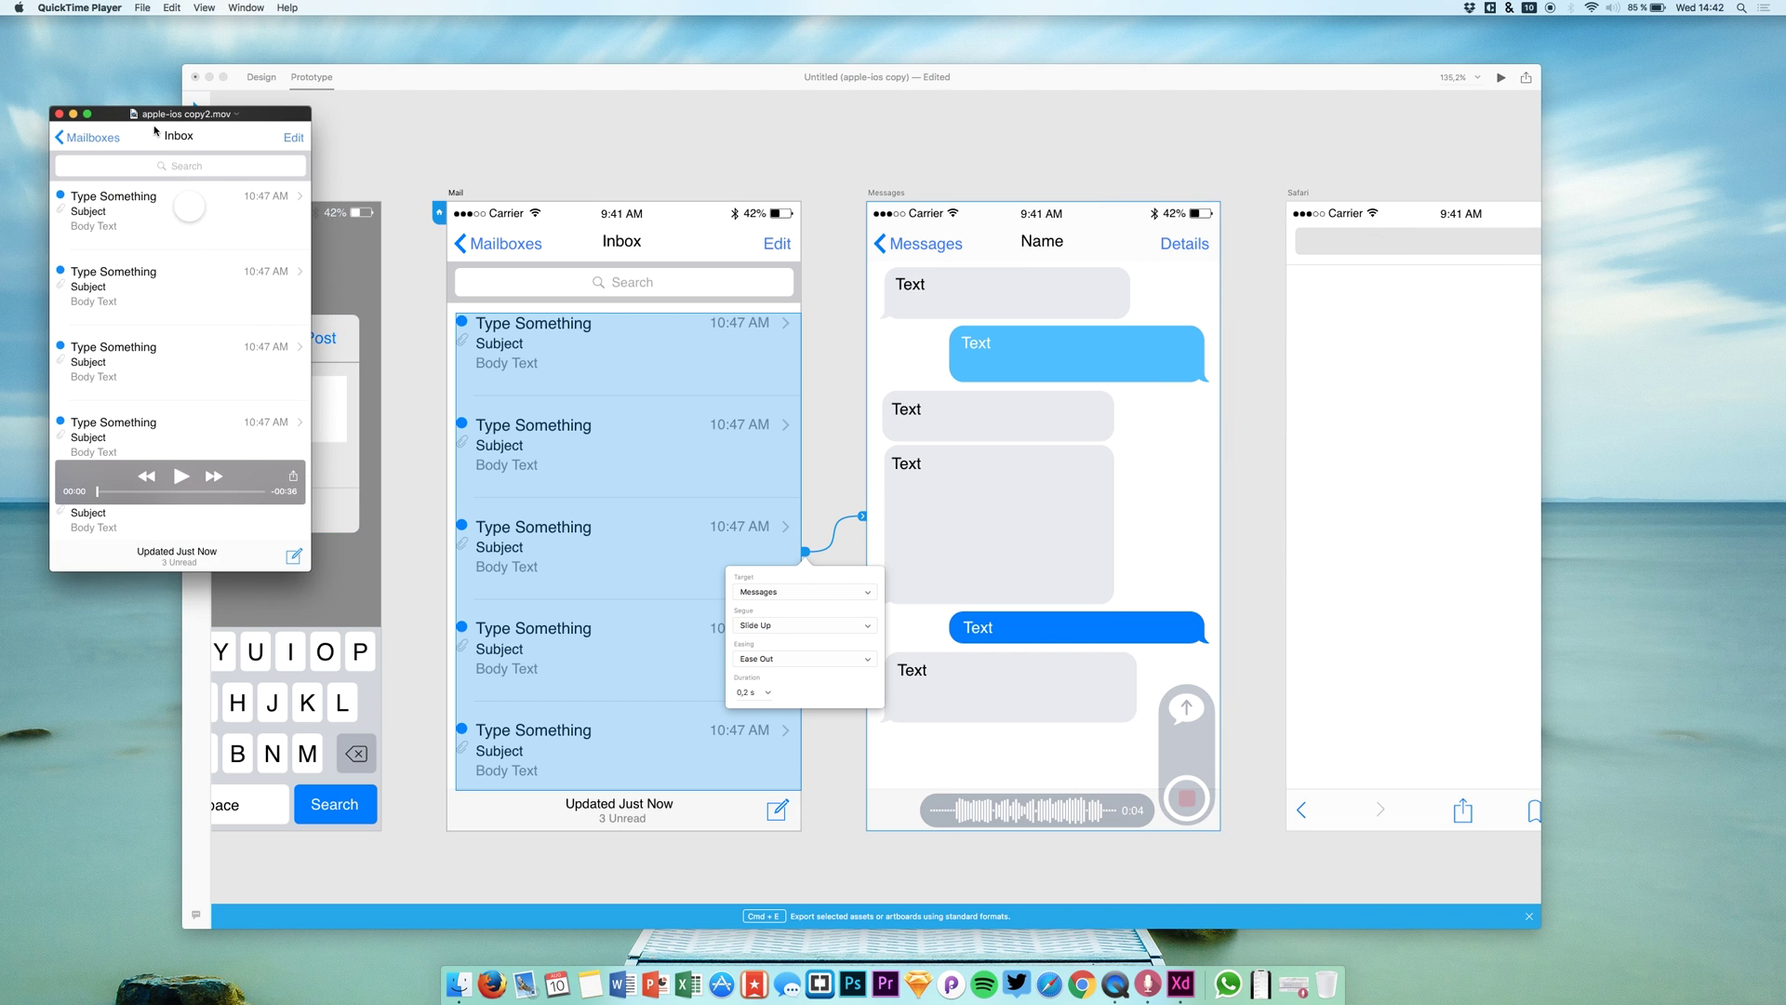
pyautogui.moveTo(160, 120); pyautogui.dragTo(870, 193)
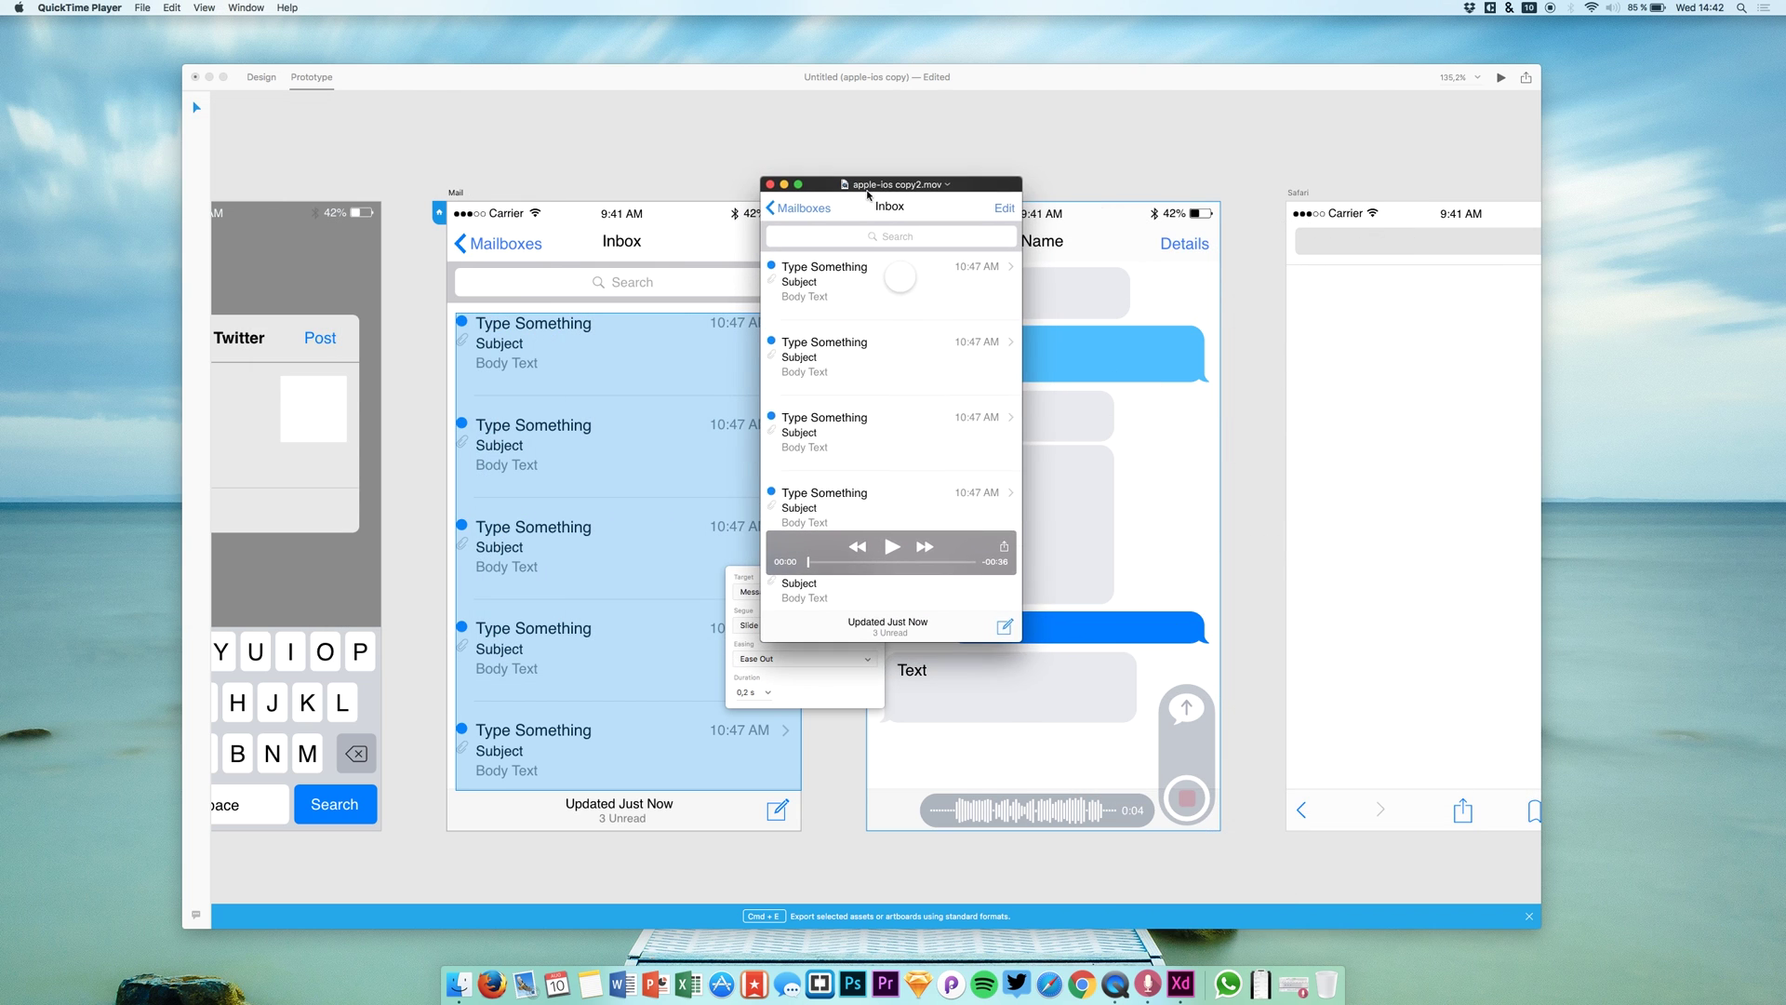
pyautogui.click(891, 546)
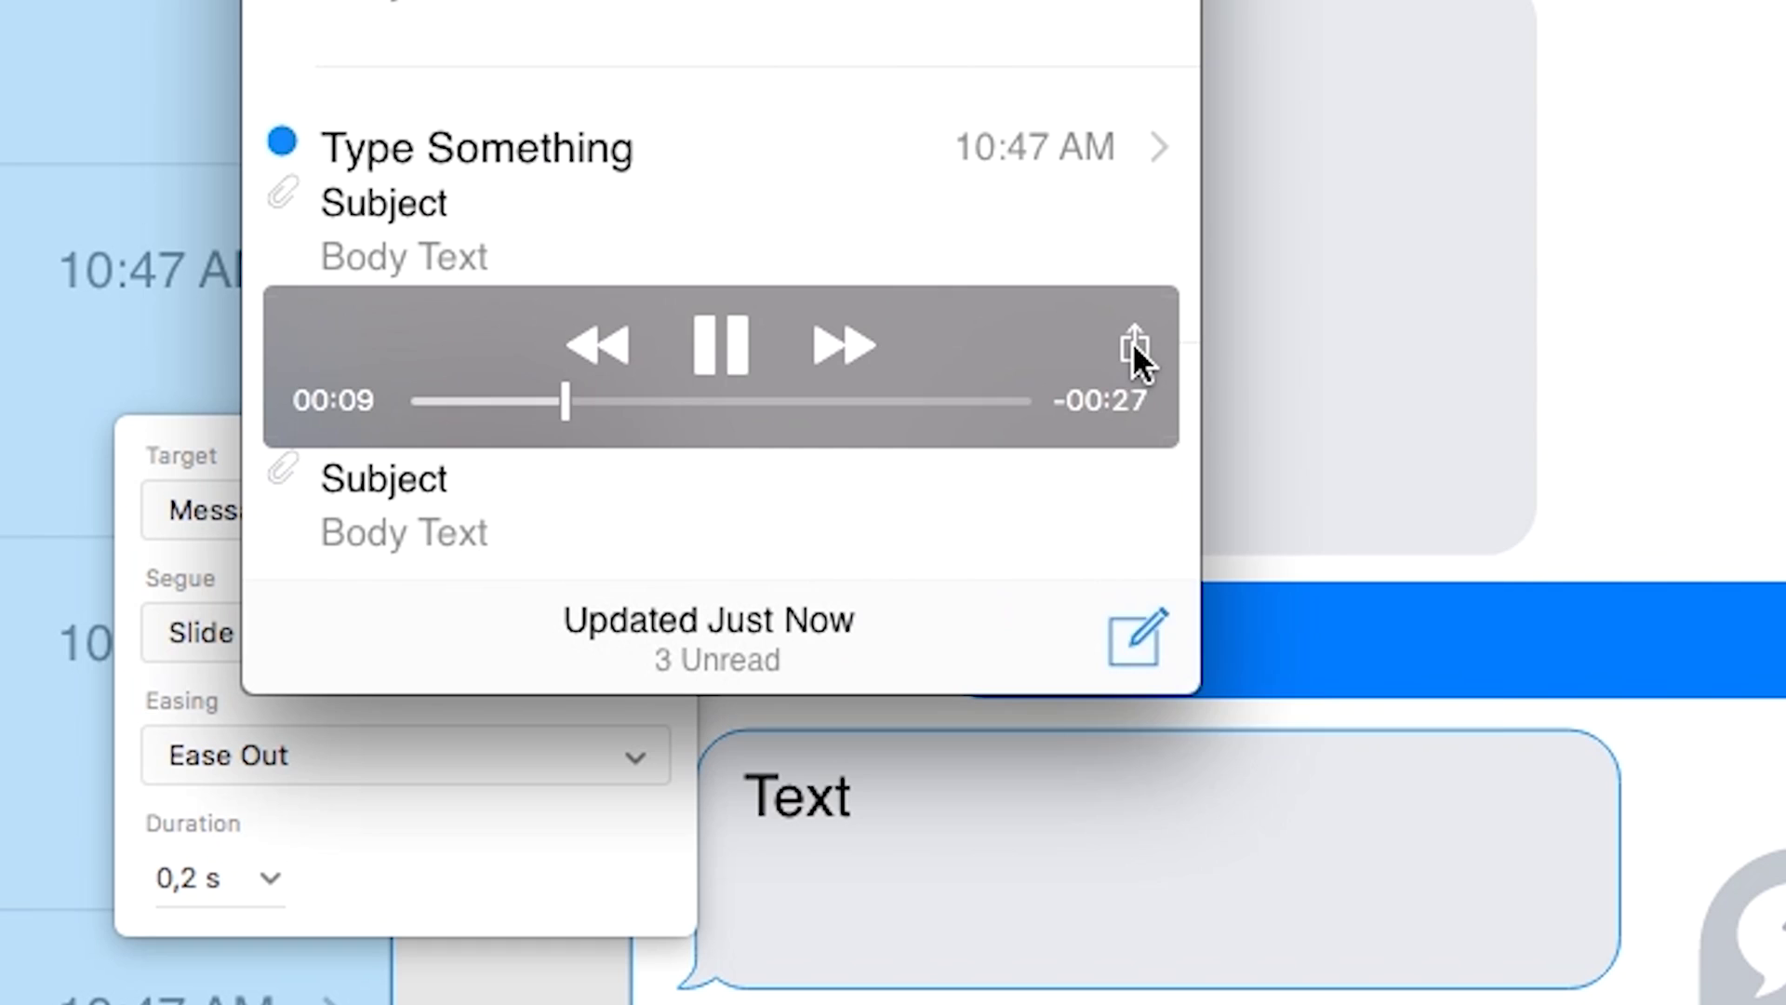
pyautogui.click(1133, 342)
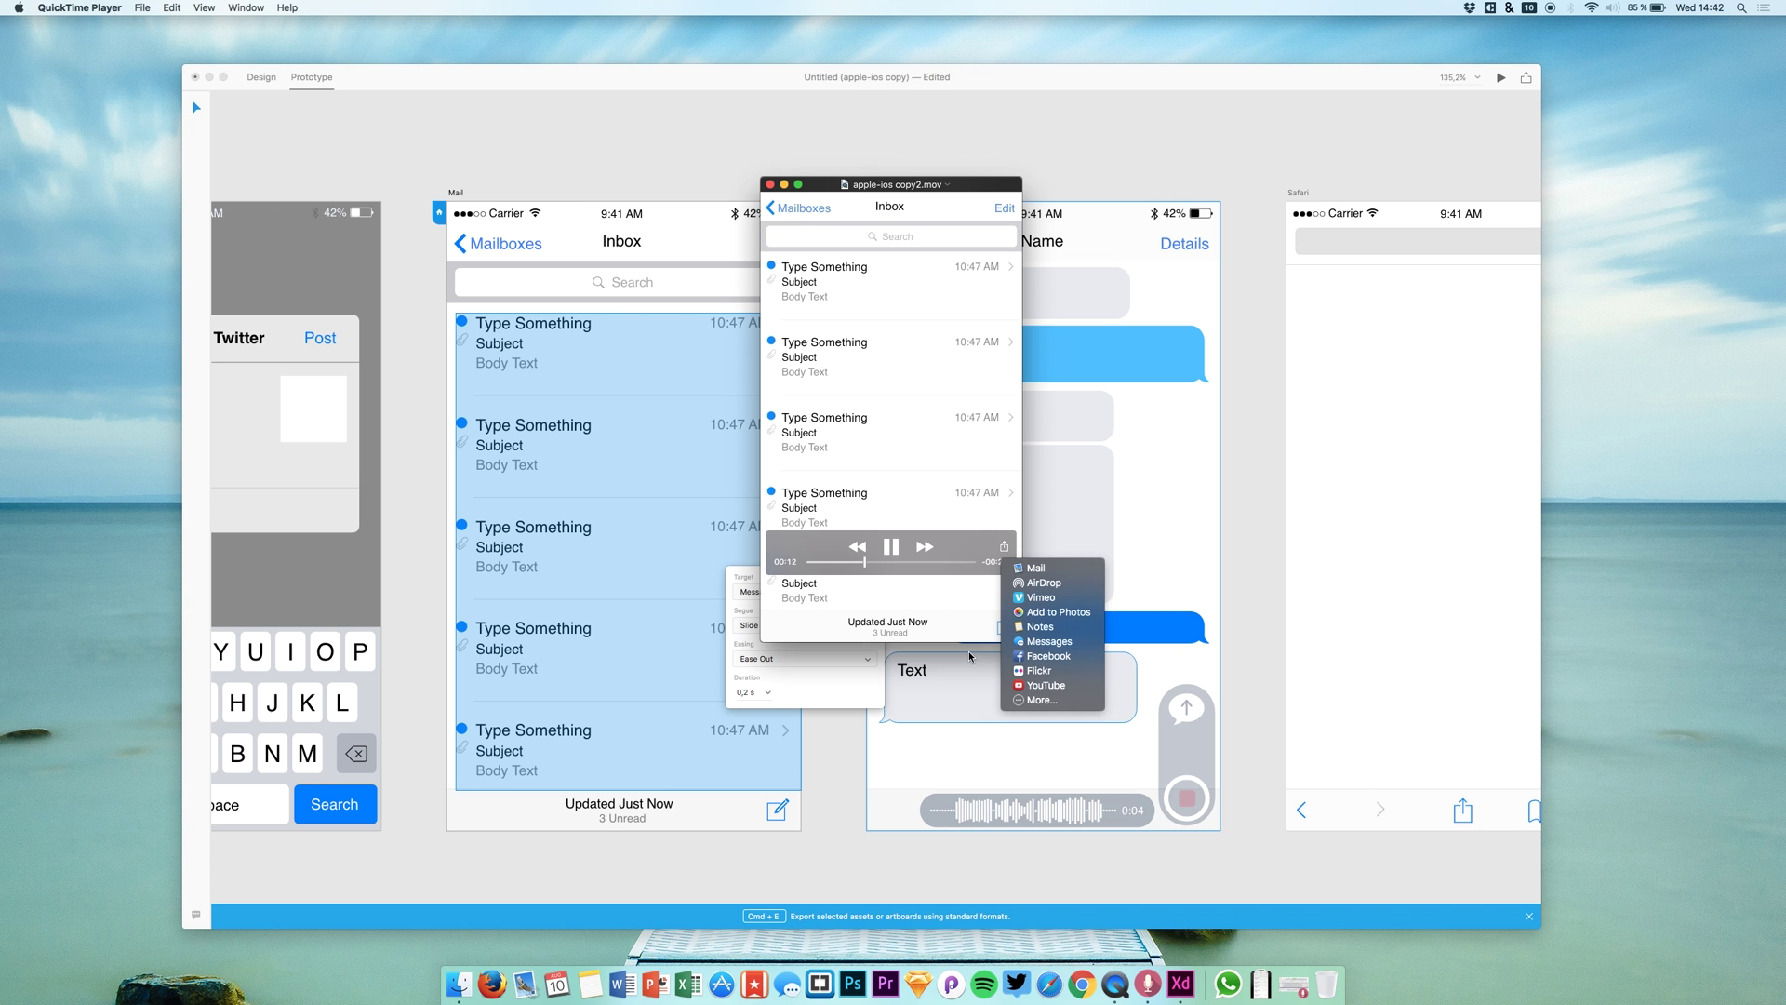
pyautogui.click(770, 187)
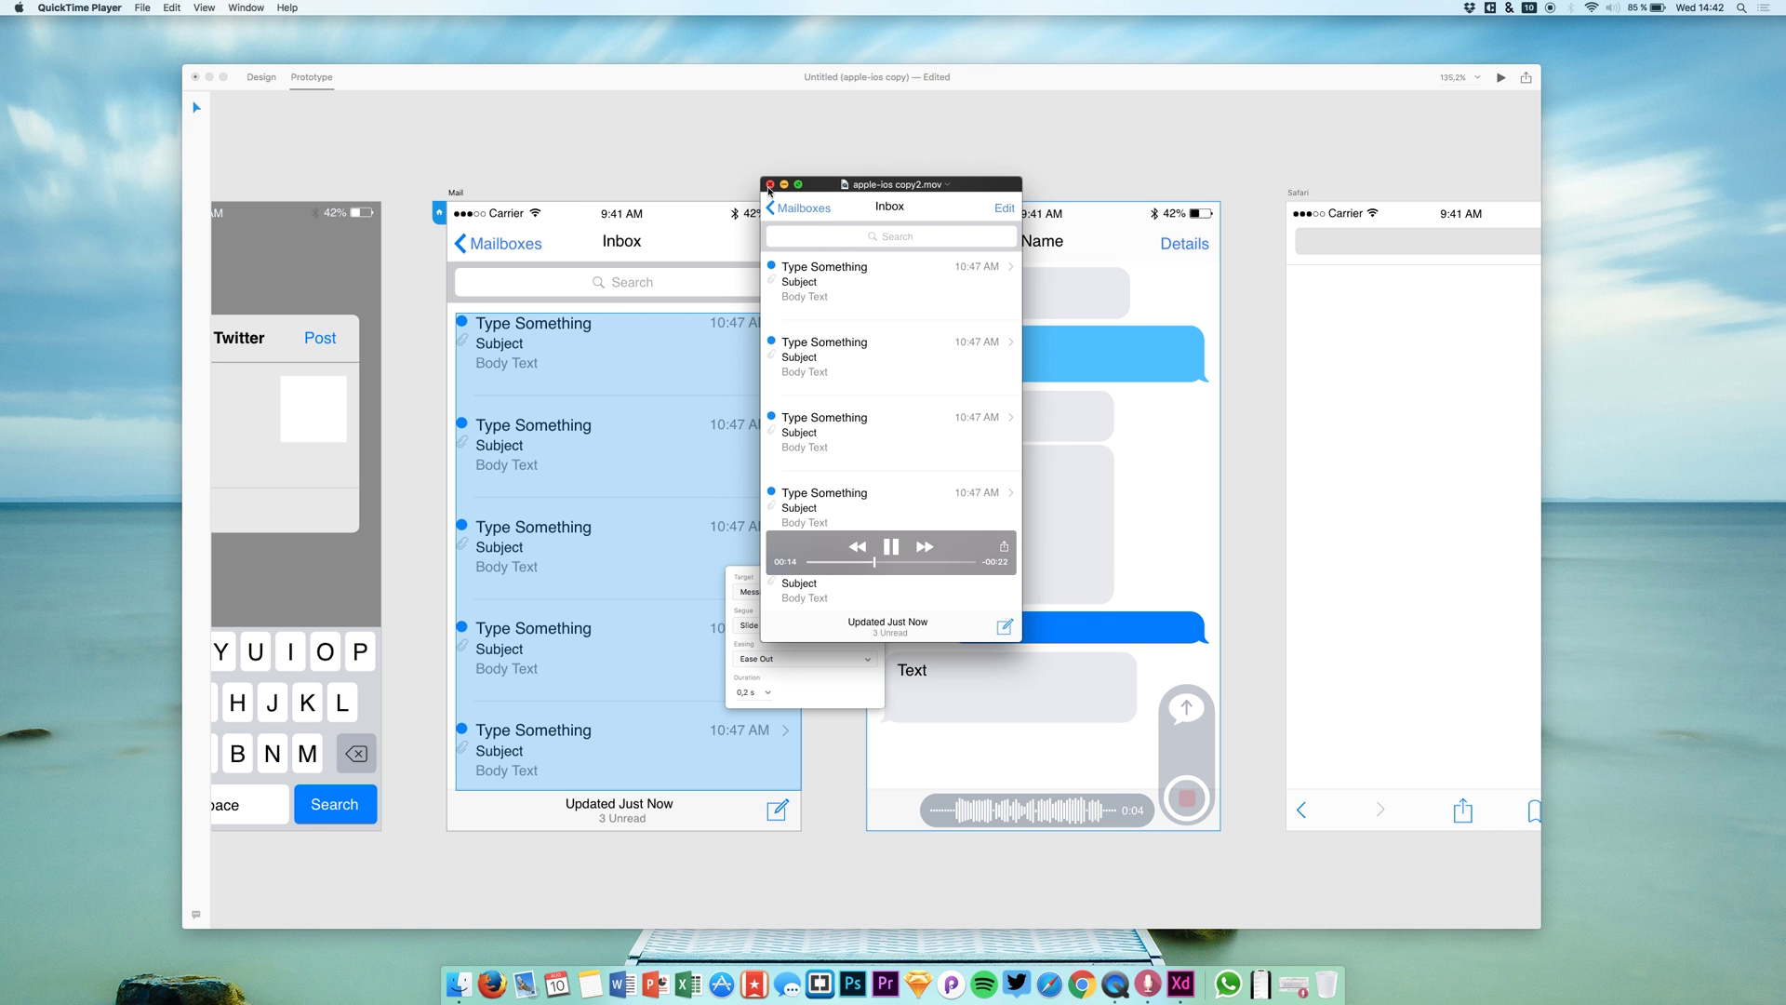
pyautogui.click(770, 185)
pyautogui.click(798, 93)
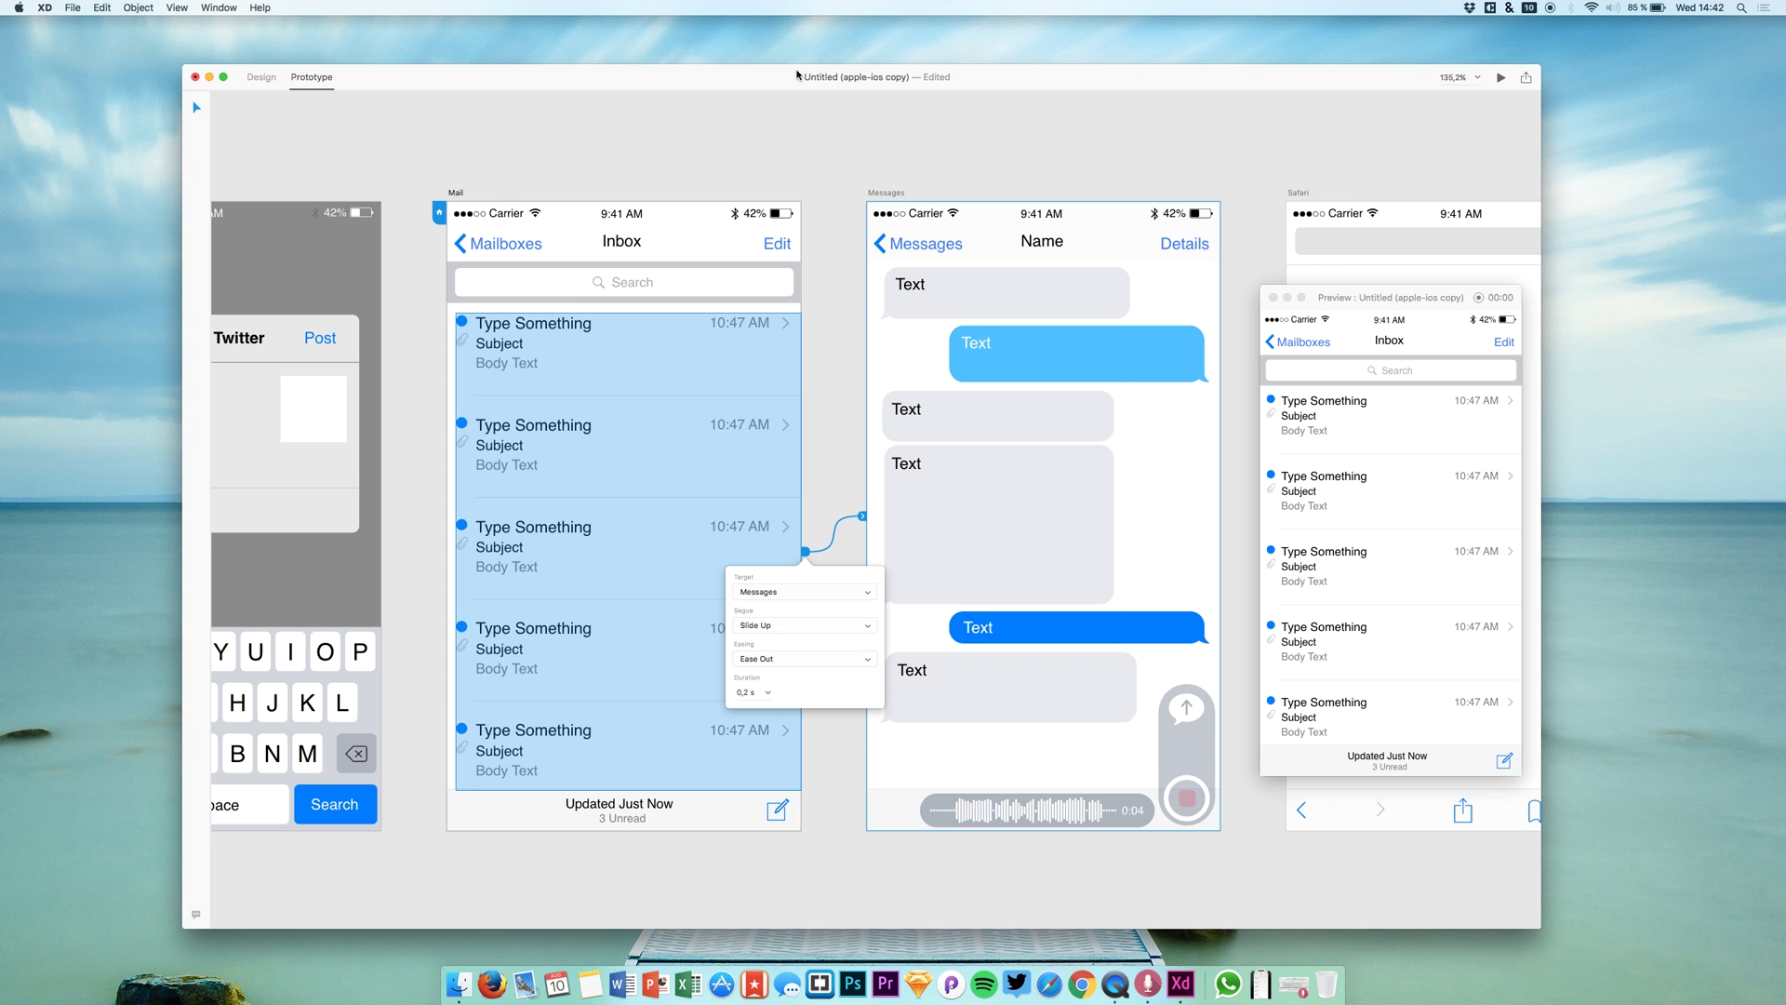